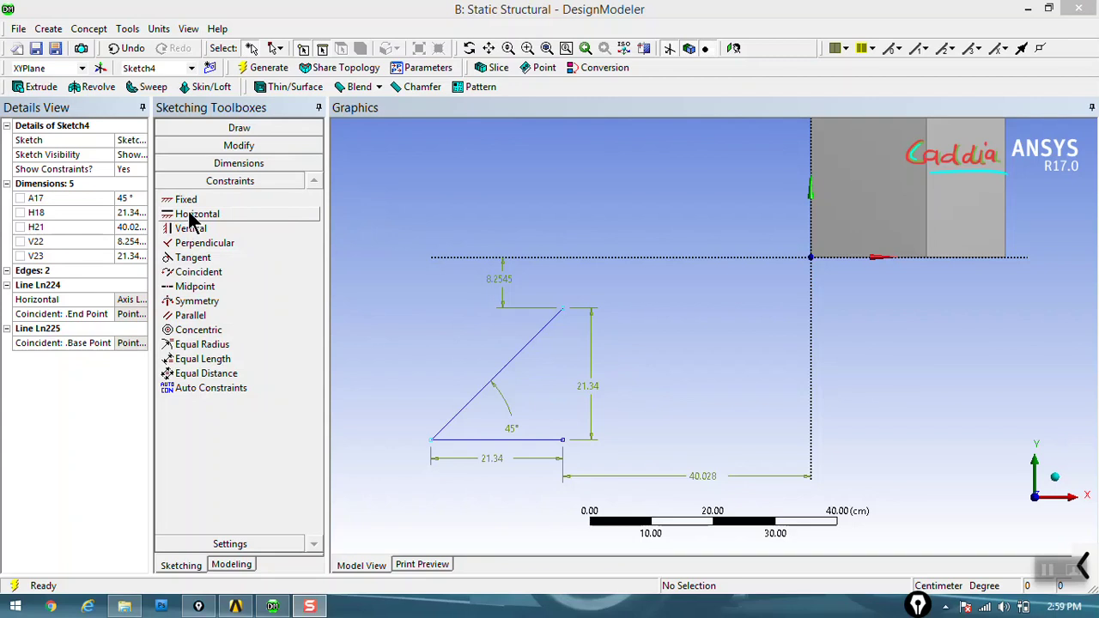
- Draw a vertical line left of the 45° triangle and a horizontal line from its bottom end
left_click(193, 217)
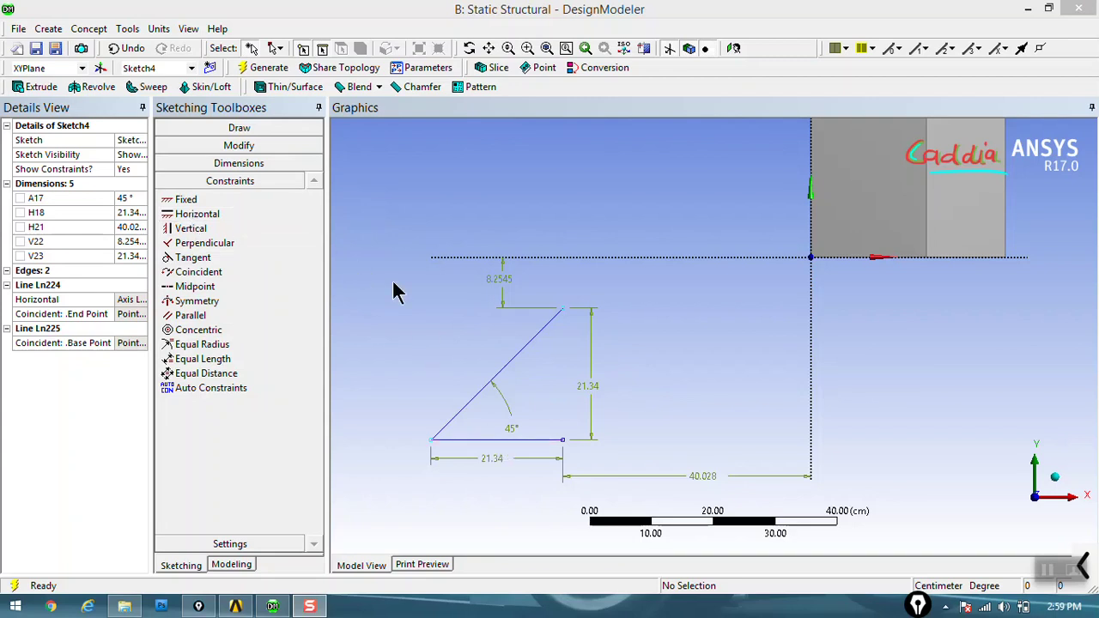
left_click(248, 129)
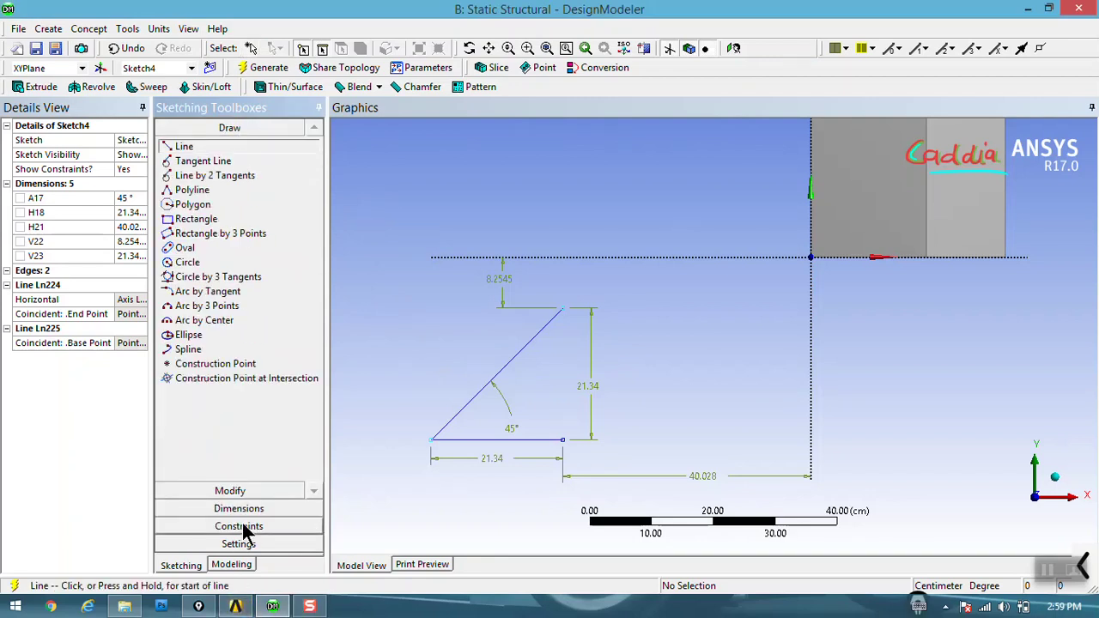
left_click_drag(418, 301, 418, 362)
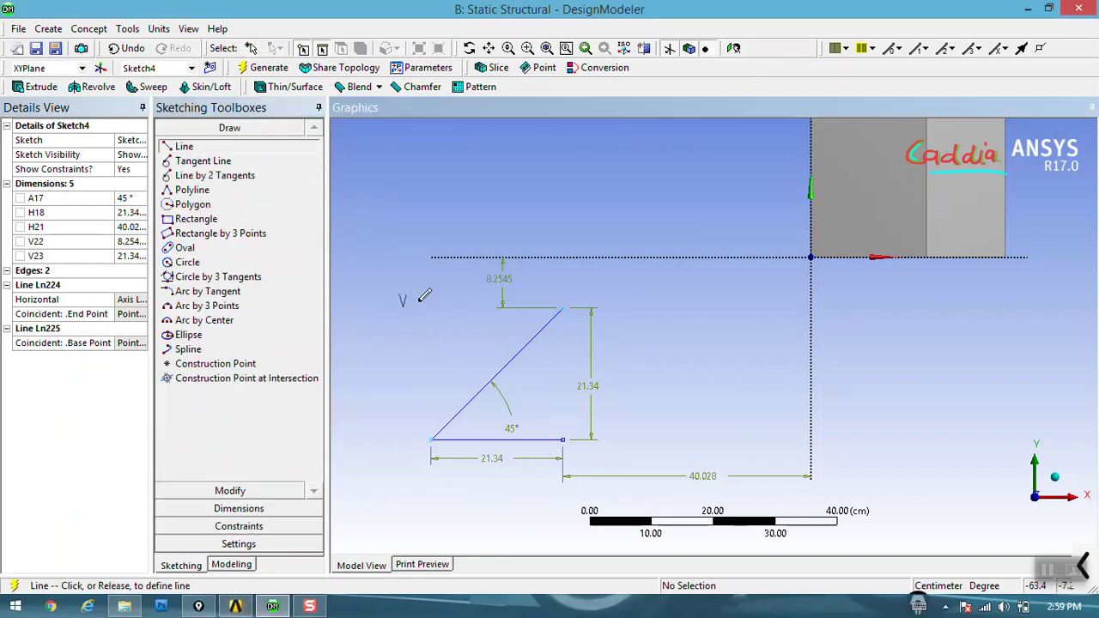
left_click(418, 362)
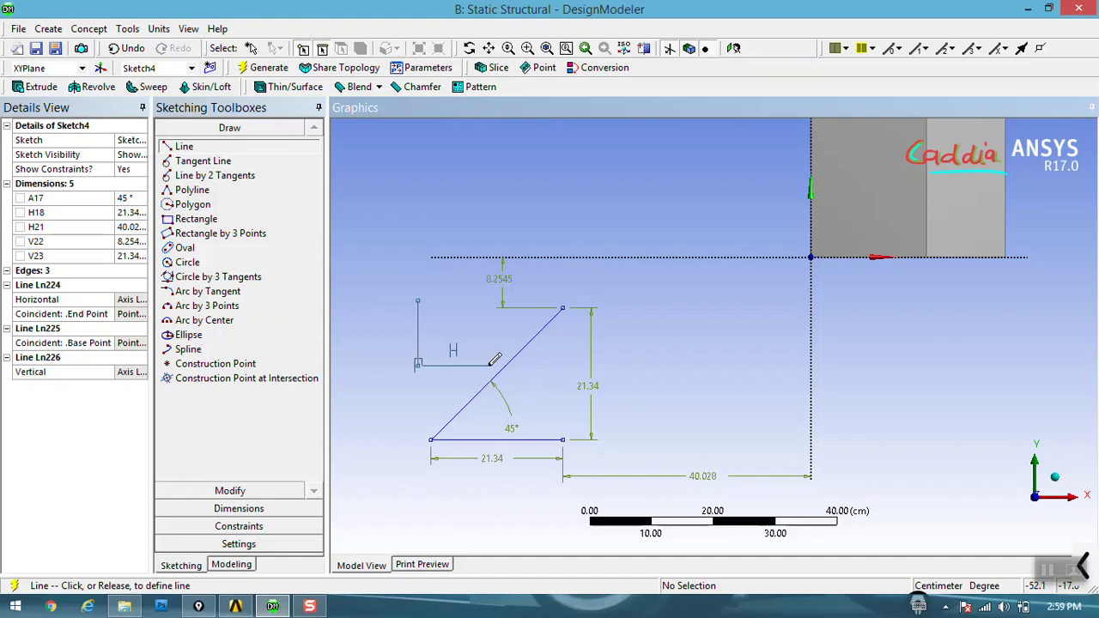
left_click(488, 365)
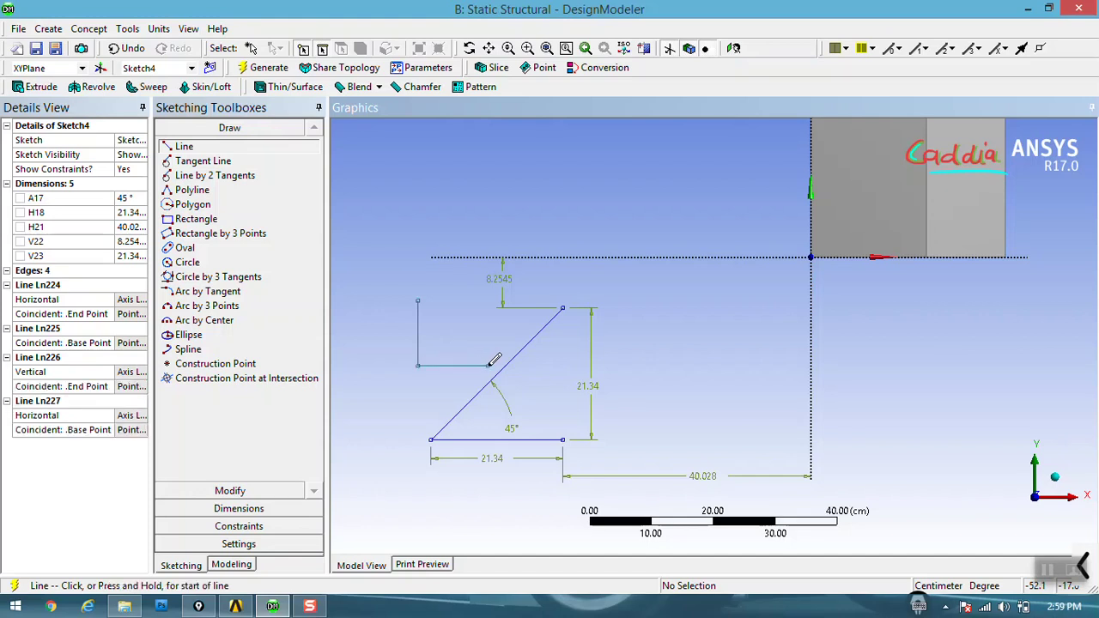
left_click(245, 526)
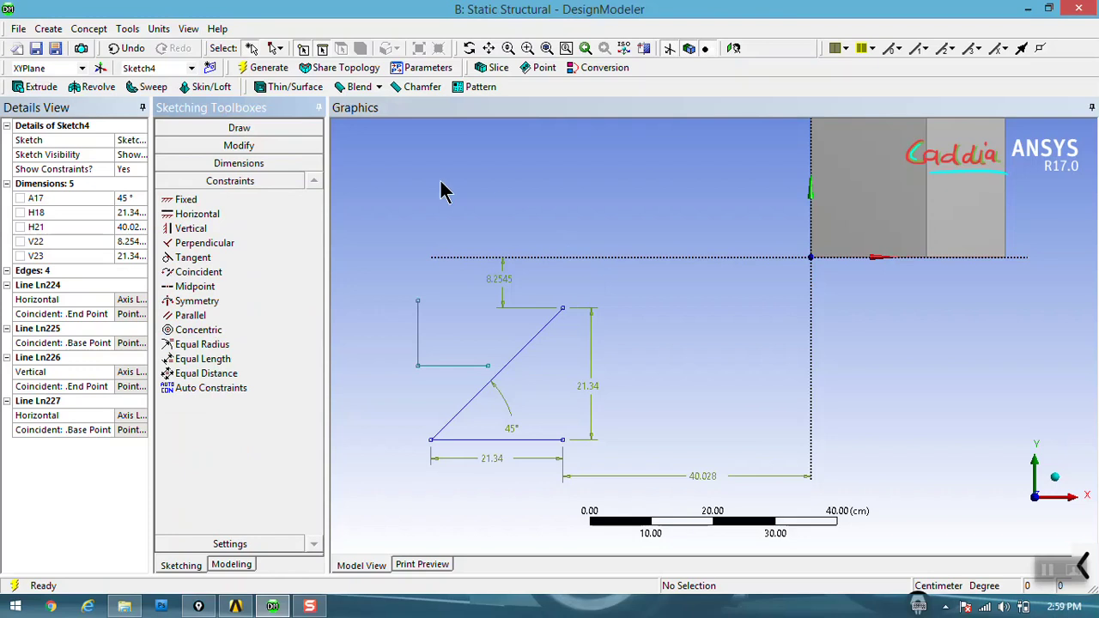
left_click(221, 129)
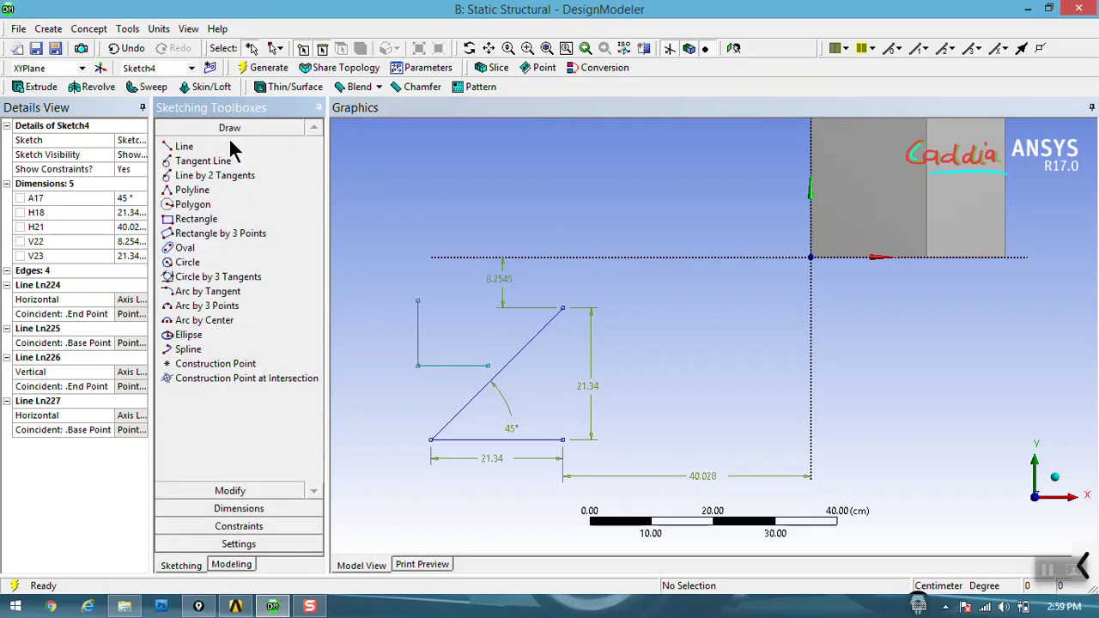
- Draw an inclined line above the horizontal axis and give it a Fixed constraint
left_click(206, 147)
left_click(536, 204)
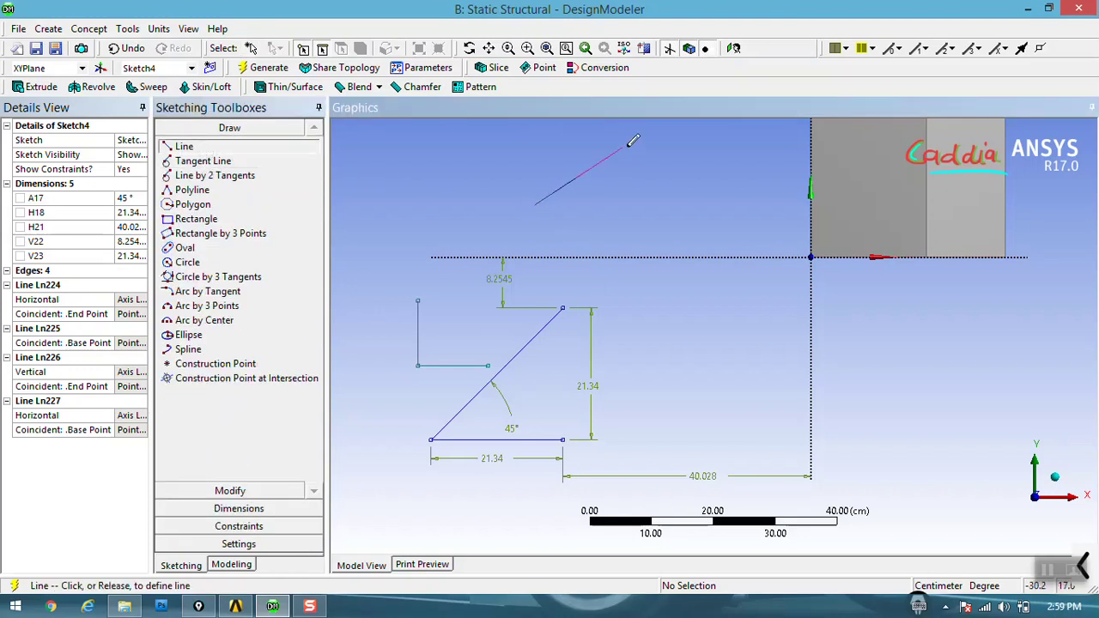
left_click(636, 139)
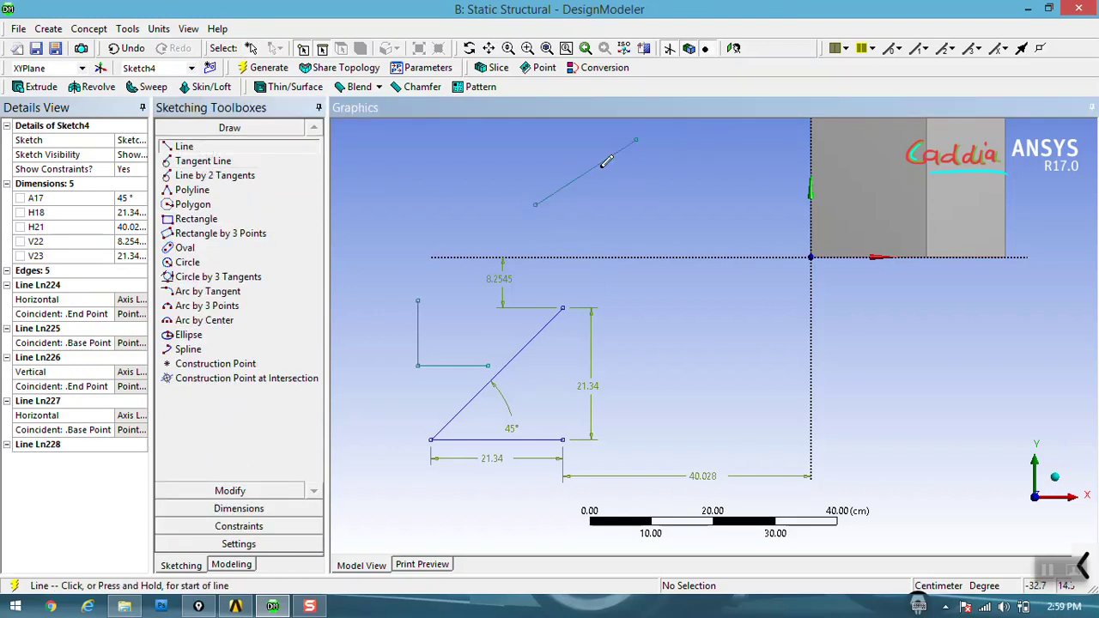
left_click(241, 527)
left_click(275, 201)
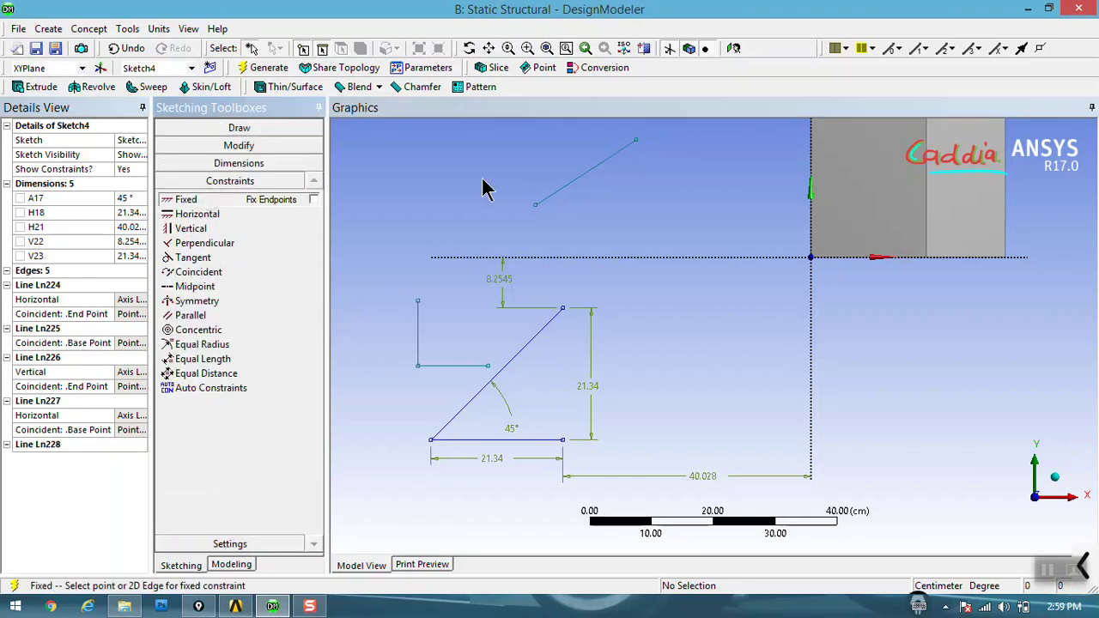
left_click(588, 177)
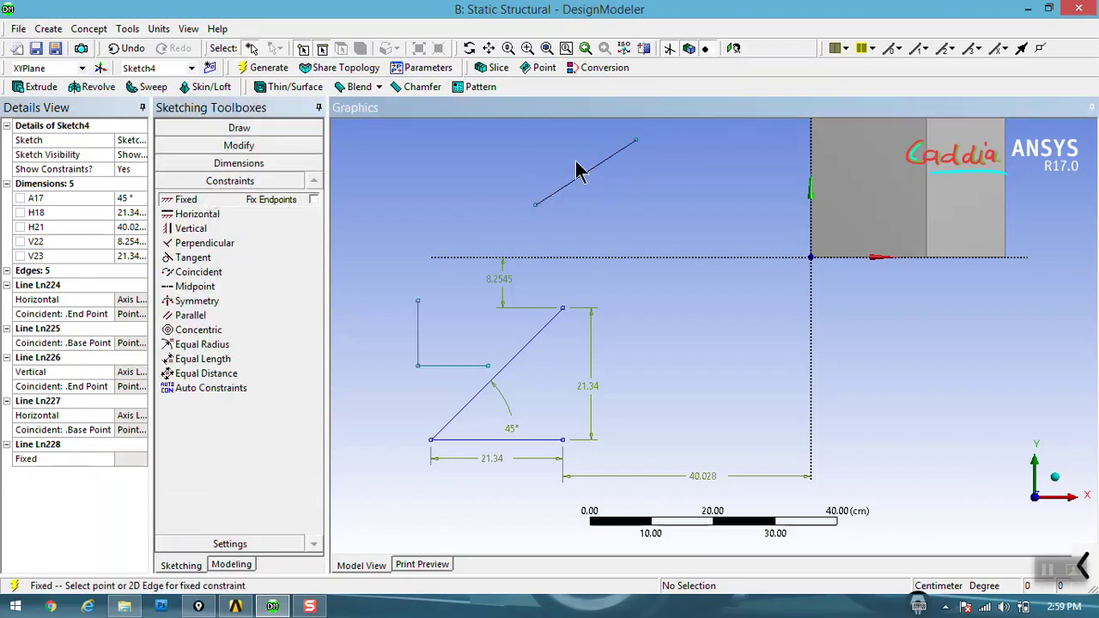
- Drag the fixed line's upper end right and lower end down-left, dismissing under-constrained warnings
left_click(258, 145)
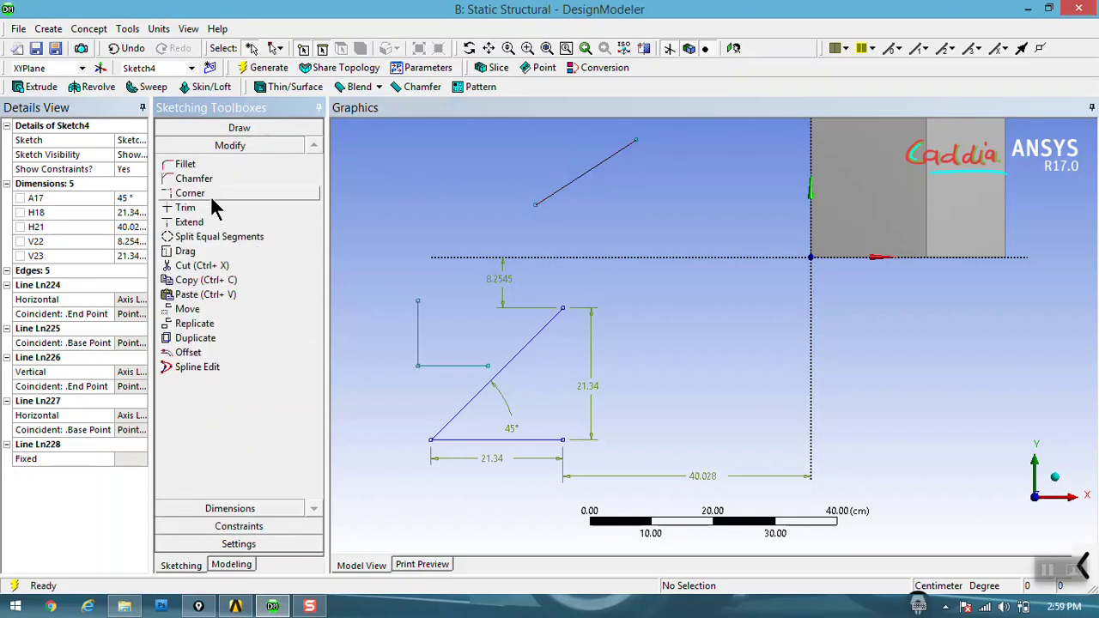
left_click(225, 249)
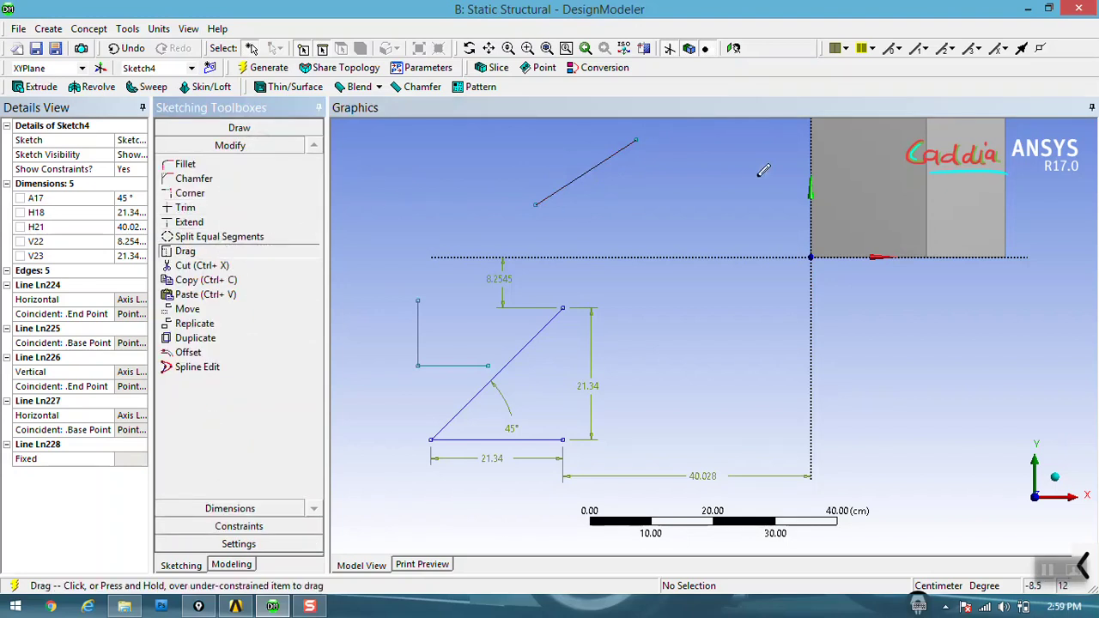
left_click(608, 156)
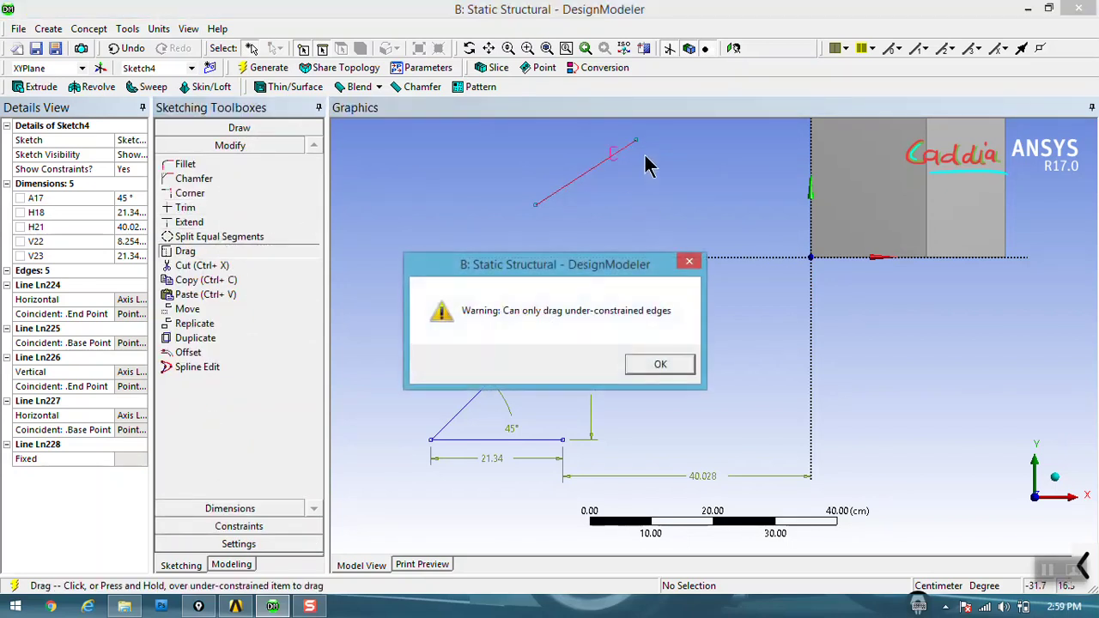
left_click(662, 363)
left_click_drag(636, 140, 695, 137)
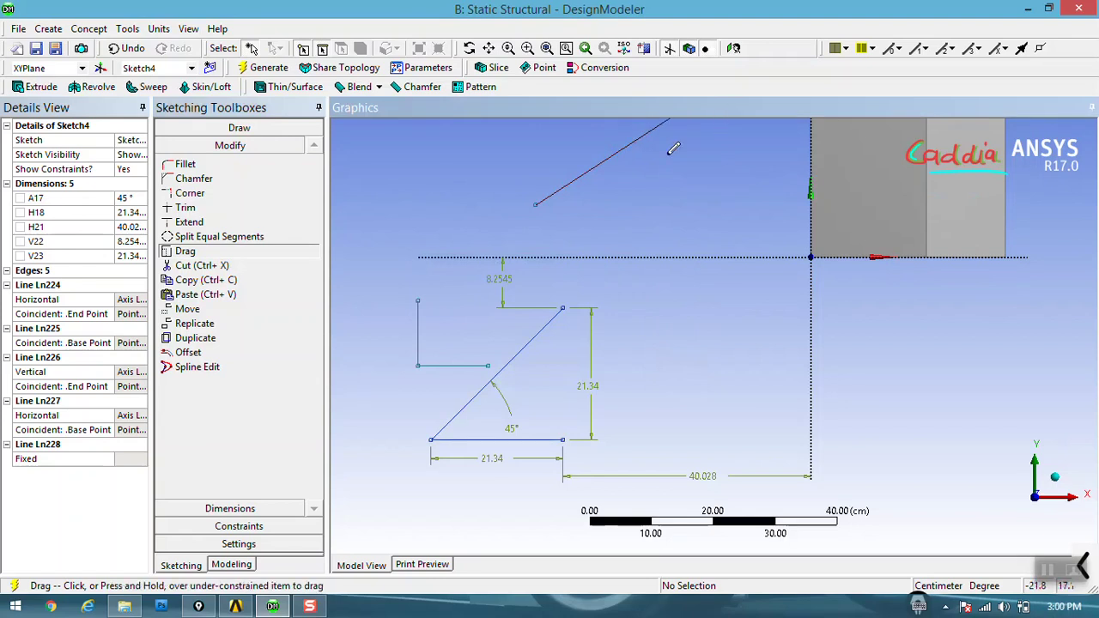
left_click(533, 203)
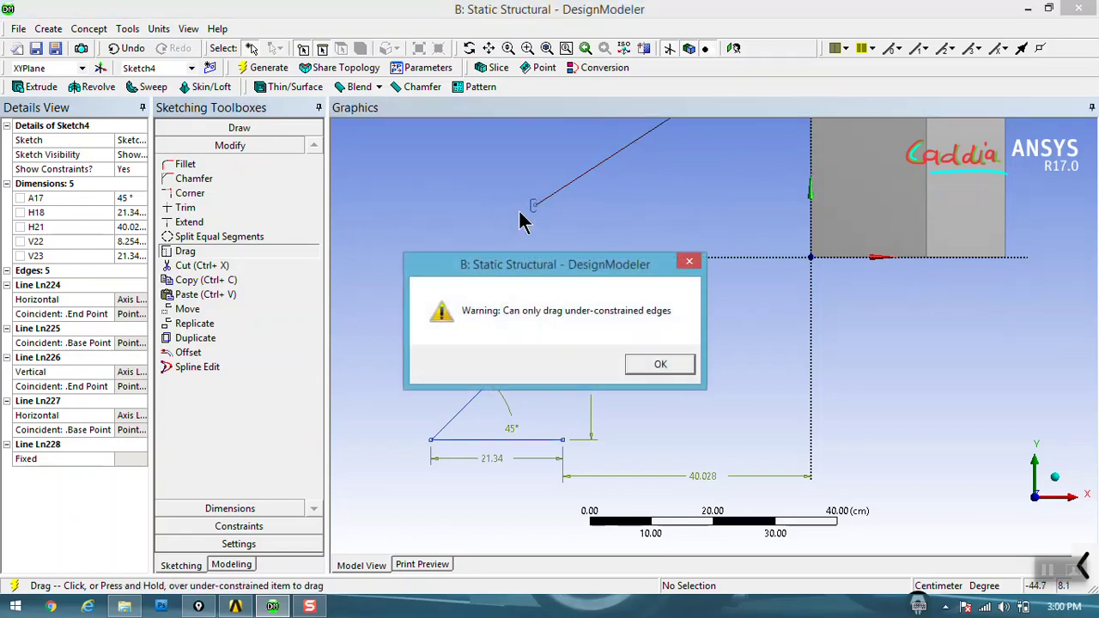
left_click(658, 365)
left_click_drag(533, 204, 485, 235)
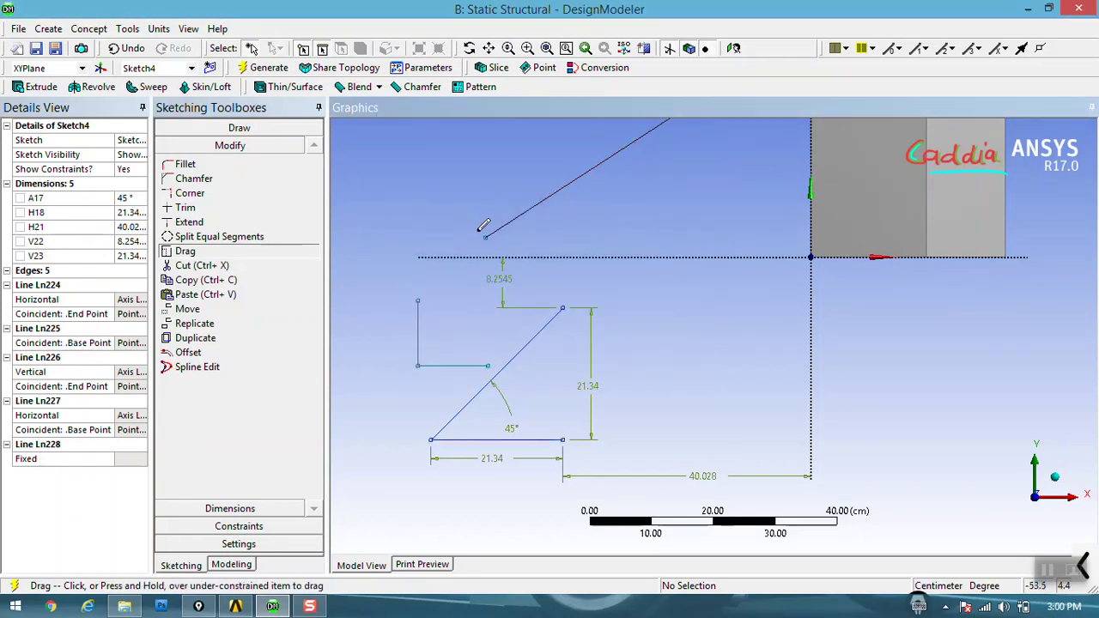
left_click(573, 183)
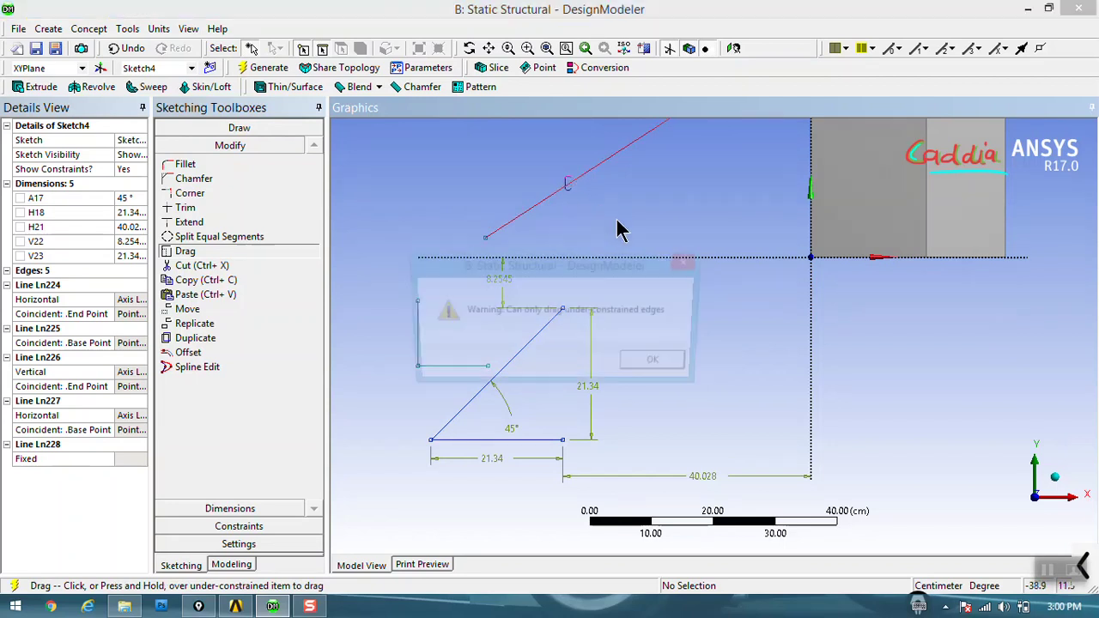
left_click(674, 363)
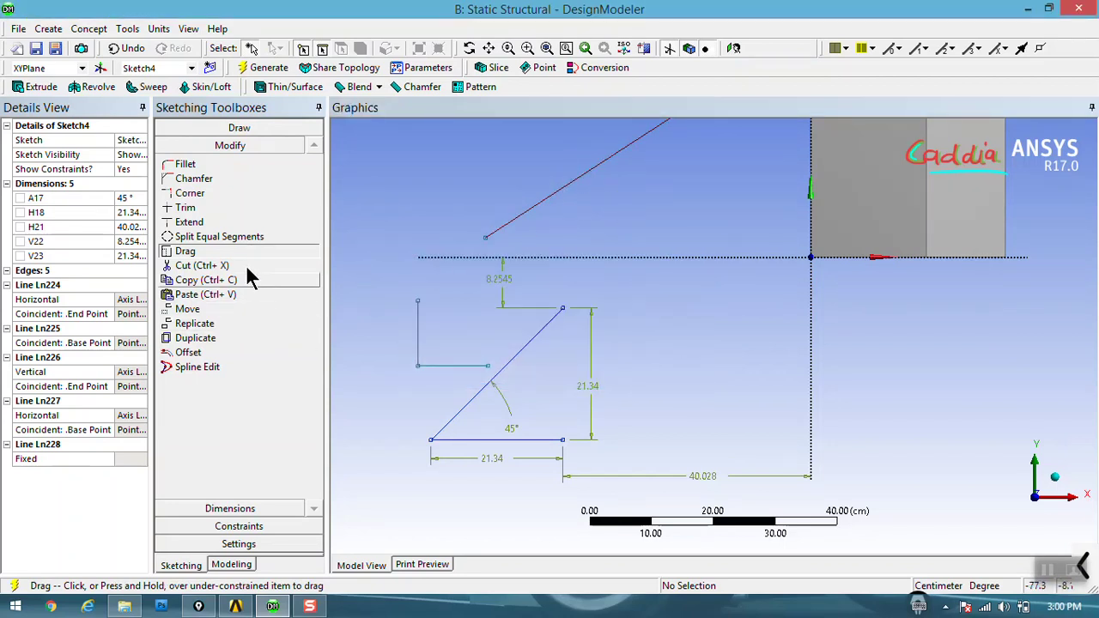
left_click(243, 515)
- Add a 32.943° angle dimension from the horizontal axis to the inclined line
left_click(240, 509)
left_click(189, 269)
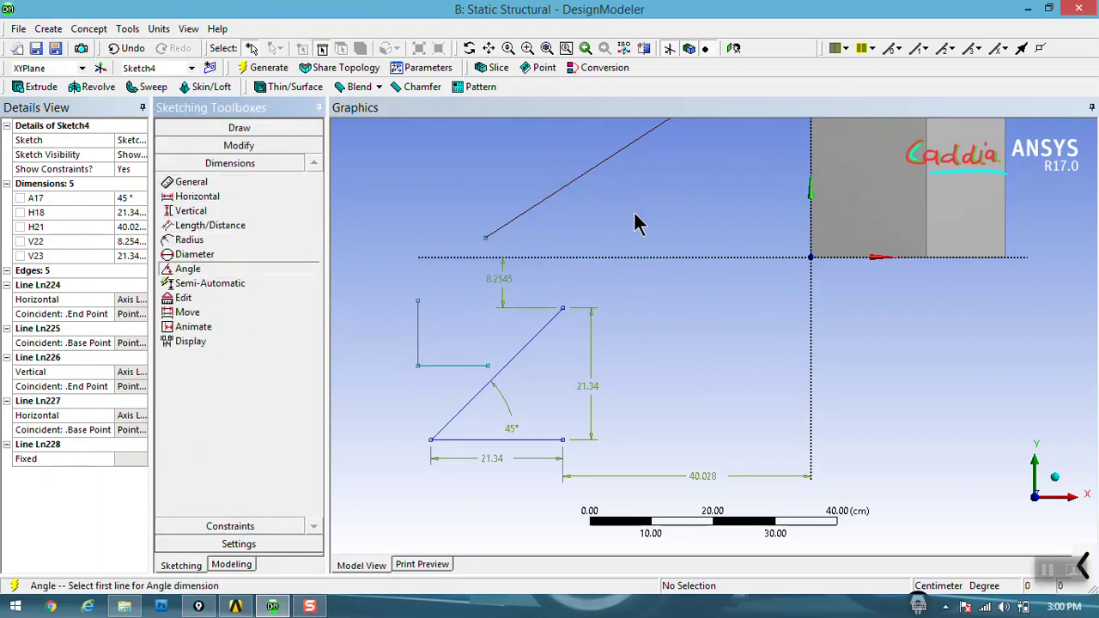
left_click(567, 183)
left_click(584, 257)
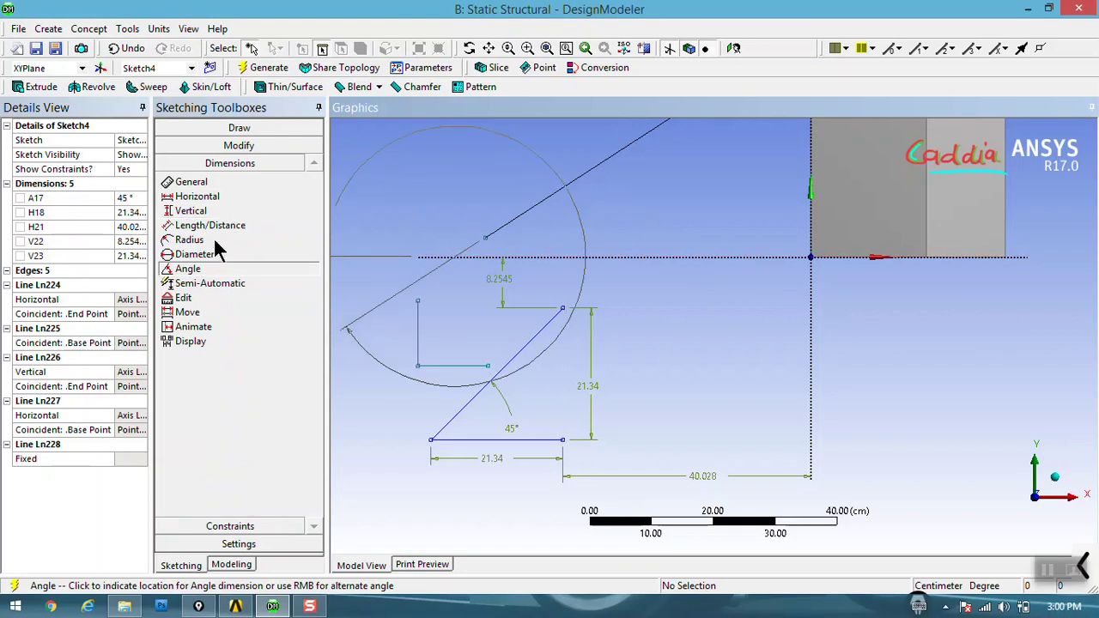
left_click(204, 270)
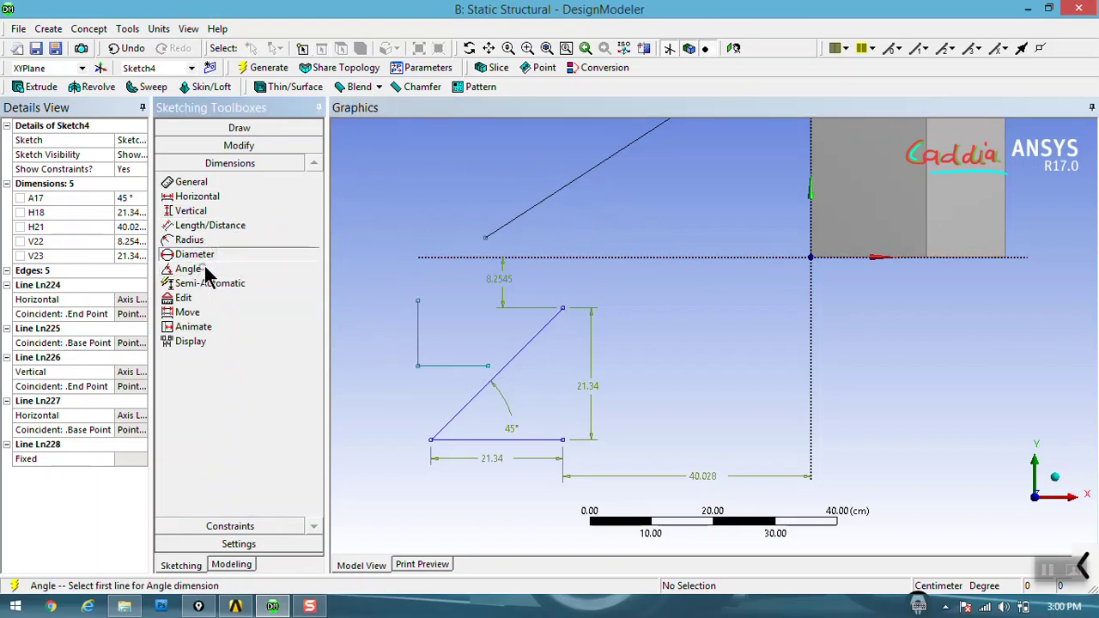
left_click(584, 257)
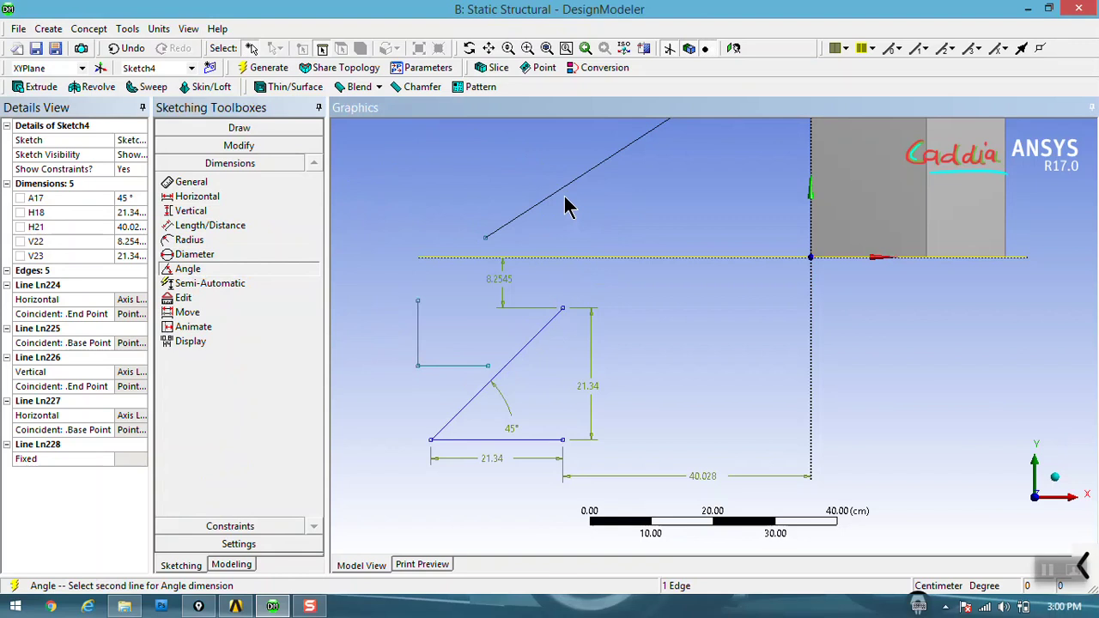
left_click(569, 185)
left_click(591, 219)
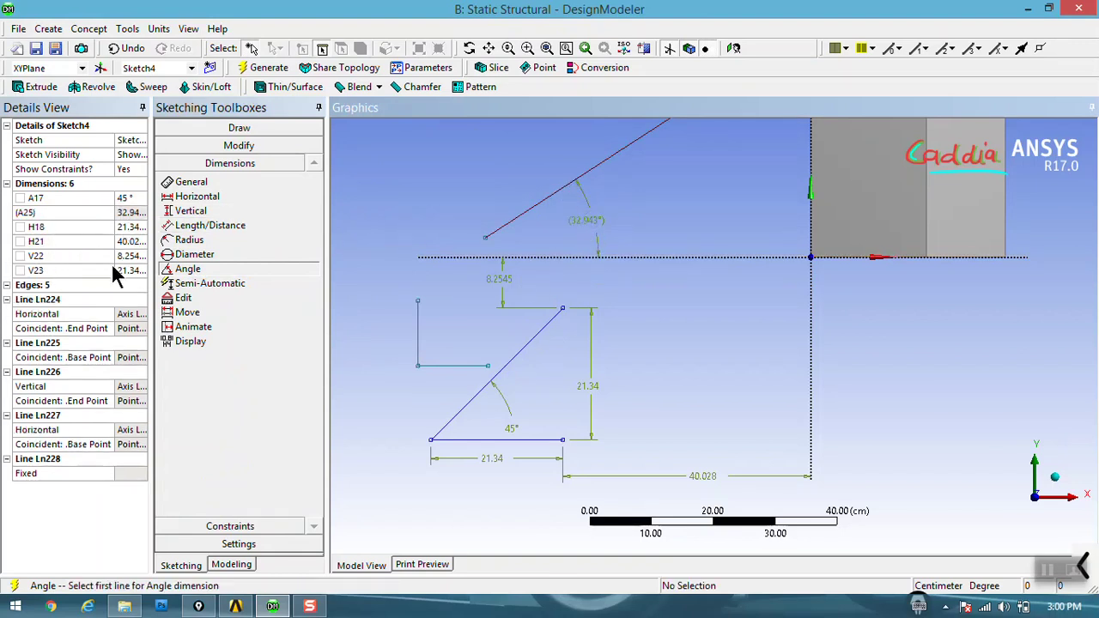
- Check the A25 angle value in Details View, leaving it unchanged
left_click(132, 212)
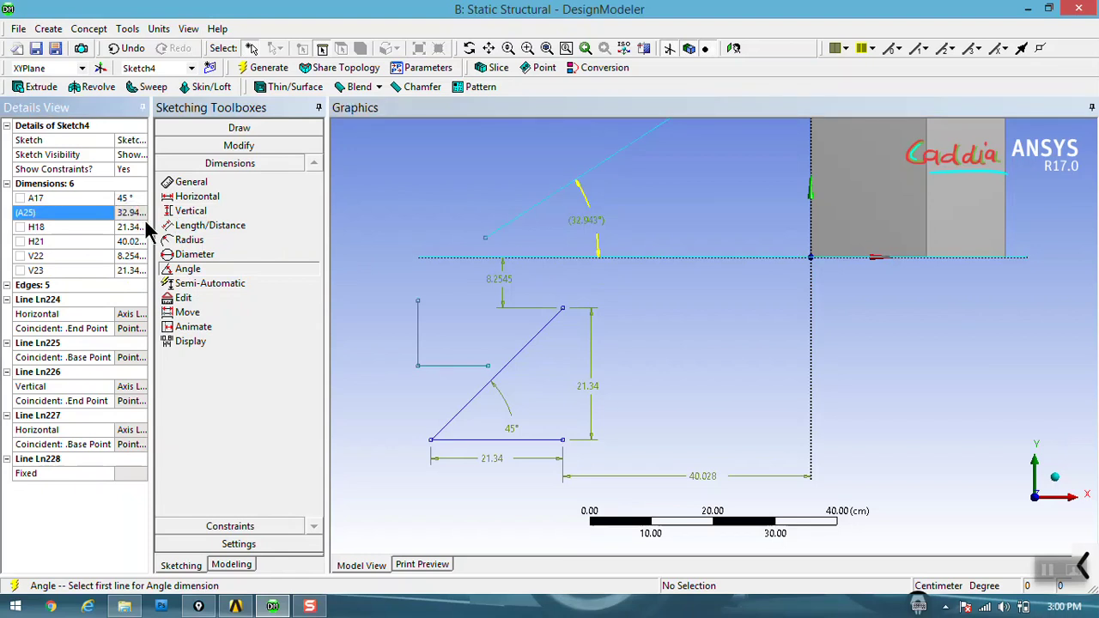
left_click(134, 213)
key("Return")
left_click(593, 189)
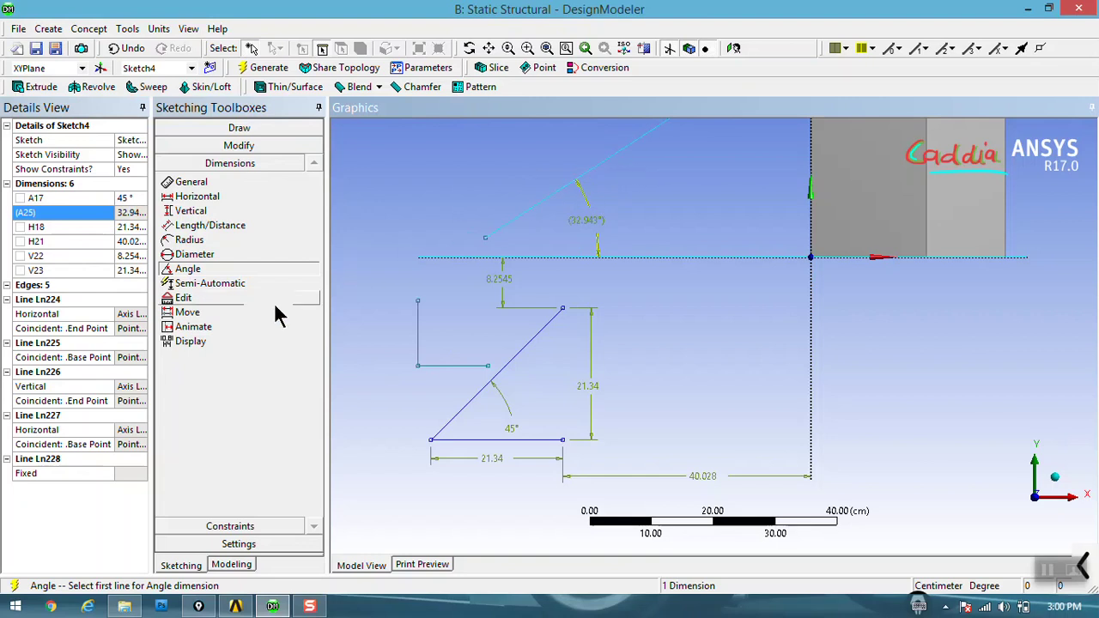
left_click(238, 526)
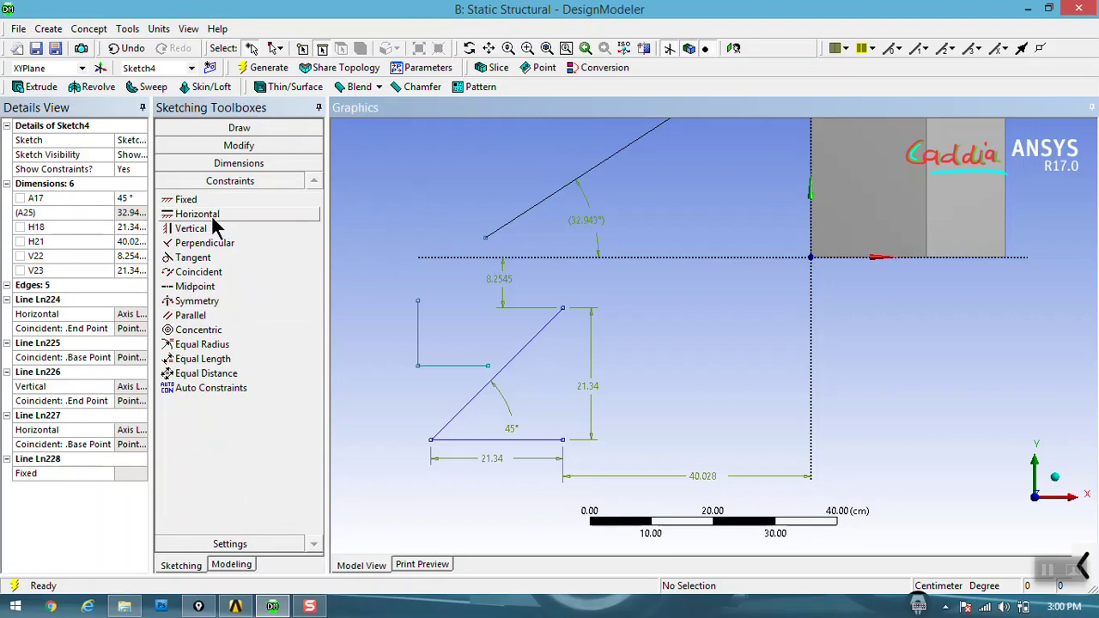
- Draw a steep line right of the triangle and a near-horizontal line from its lower end
left_click(239, 127)
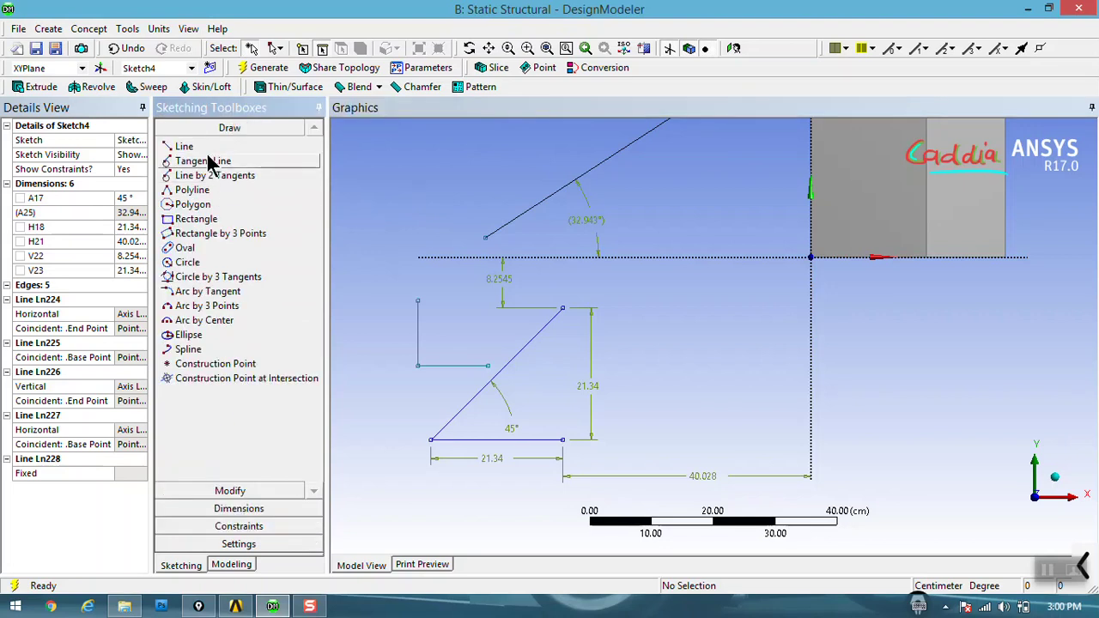
left_click(198, 148)
left_click(677, 280)
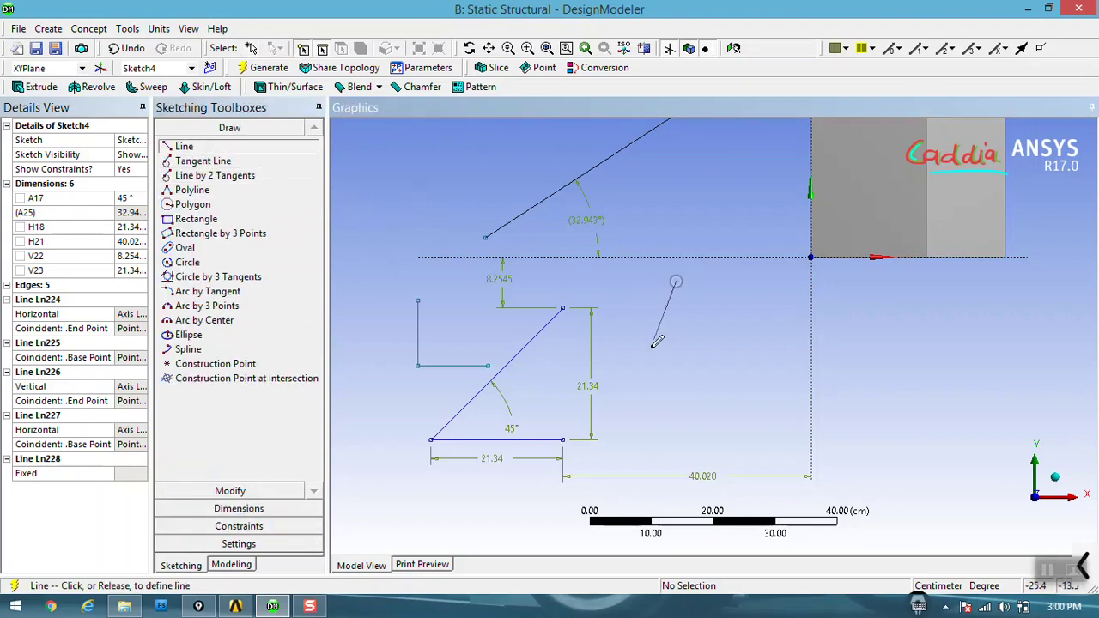
left_click(629, 421)
left_click(630, 424)
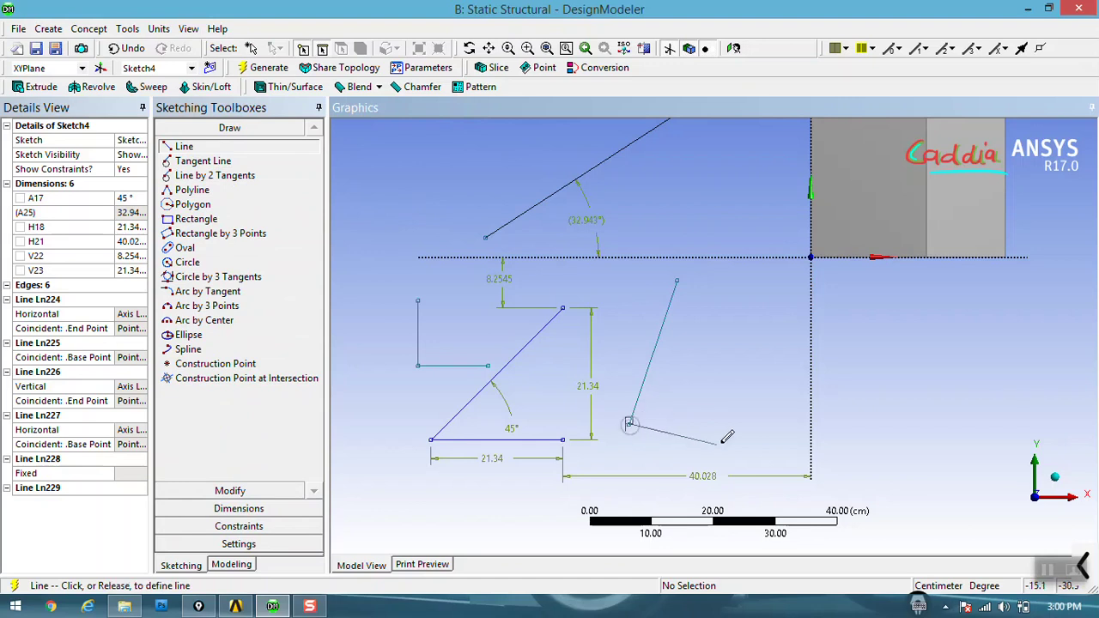
left_click(787, 432)
- Constrain the lower line Horizontal and the steep line Vertical, then select the horizontal line
left_click(244, 525)
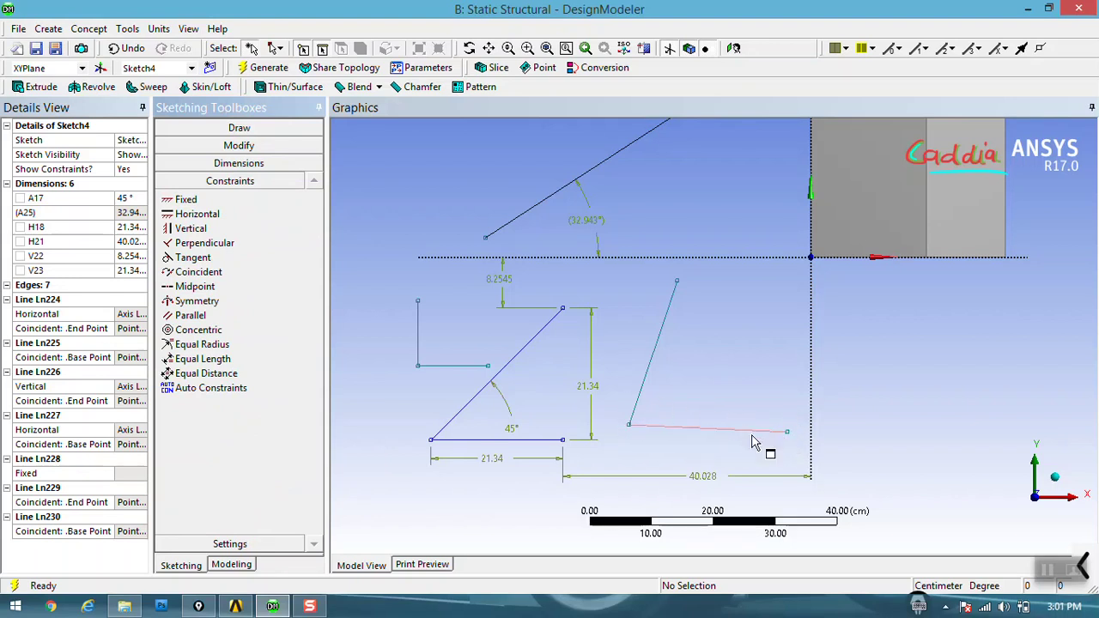
left_click(215, 221)
left_click(747, 430)
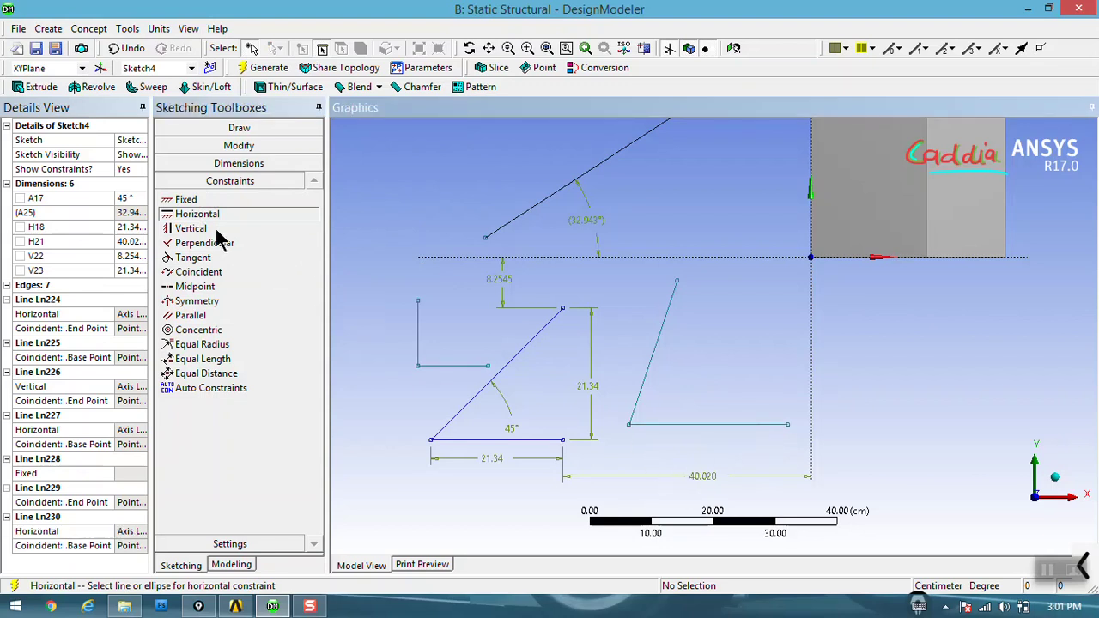
left_click(203, 230)
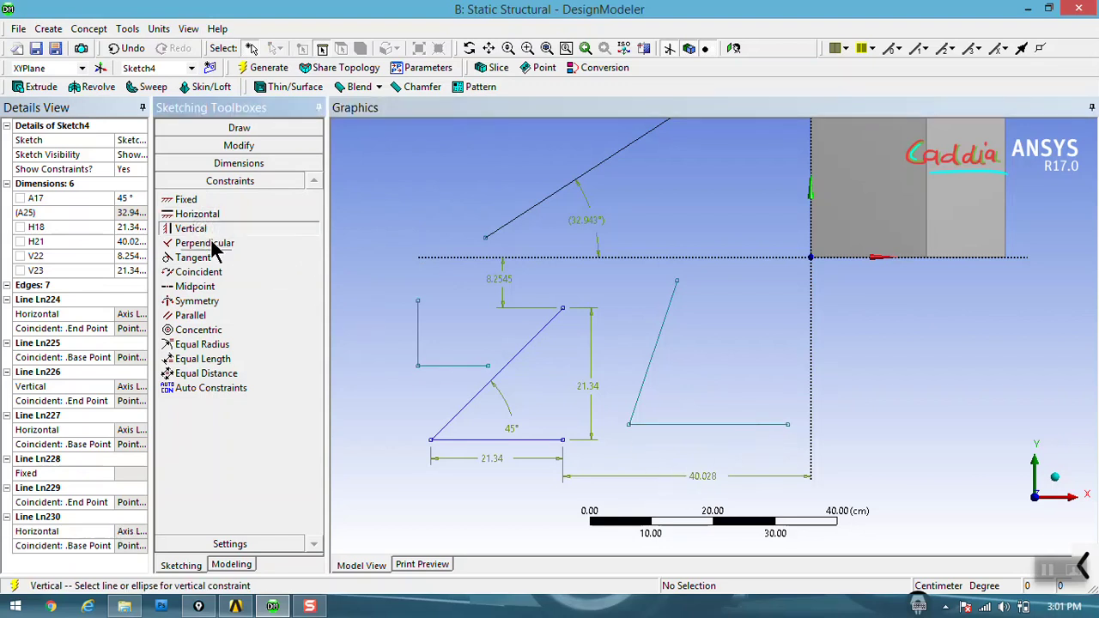
left_click(660, 331)
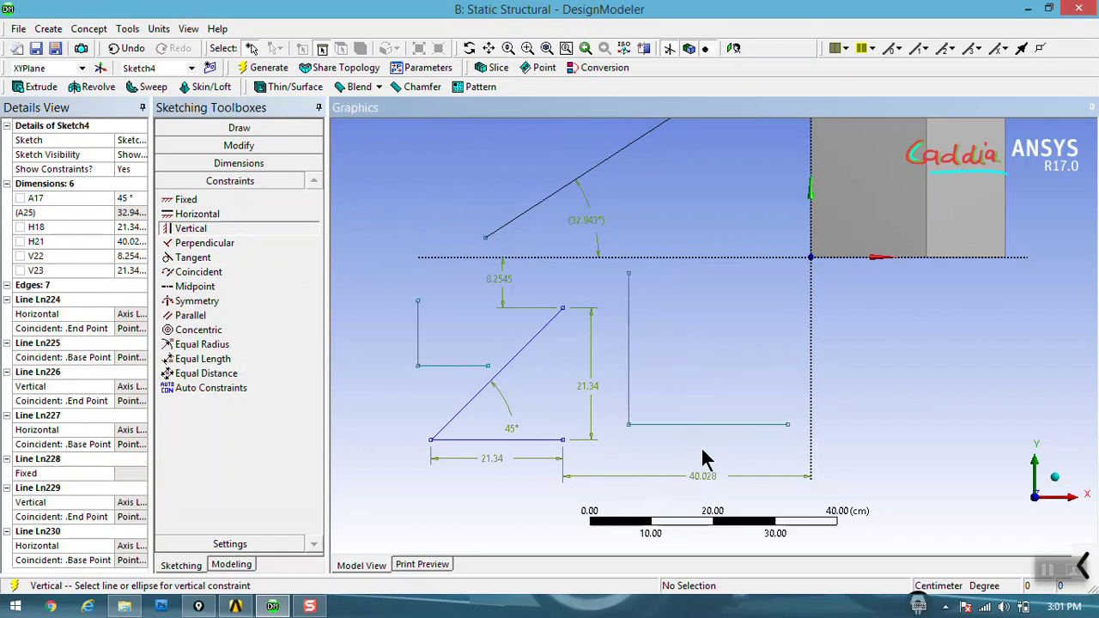
left_click(617, 396)
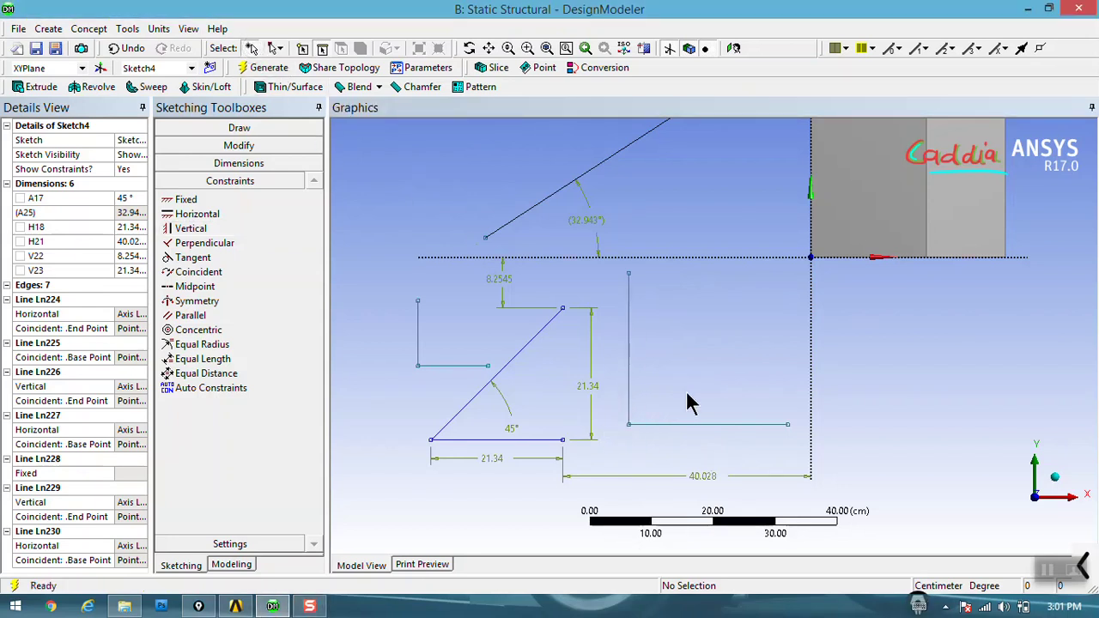
left_click(684, 434)
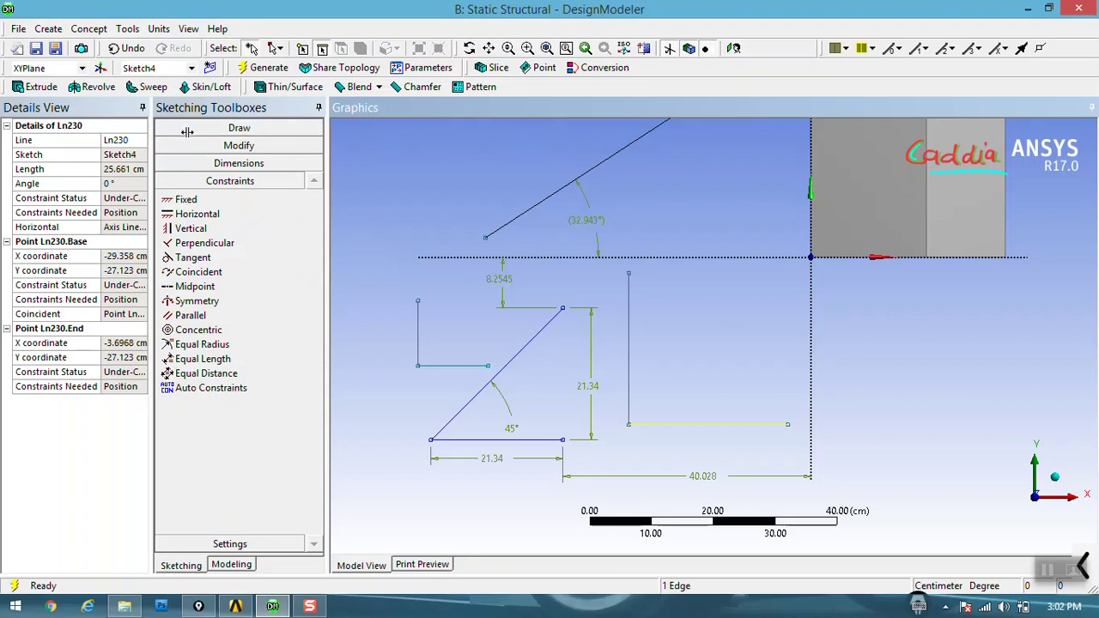
- Drag the Details View and Sketching Toolboxes splitters right so Ln230's properties show fully
left_click_drag(187, 131, 188, 133)
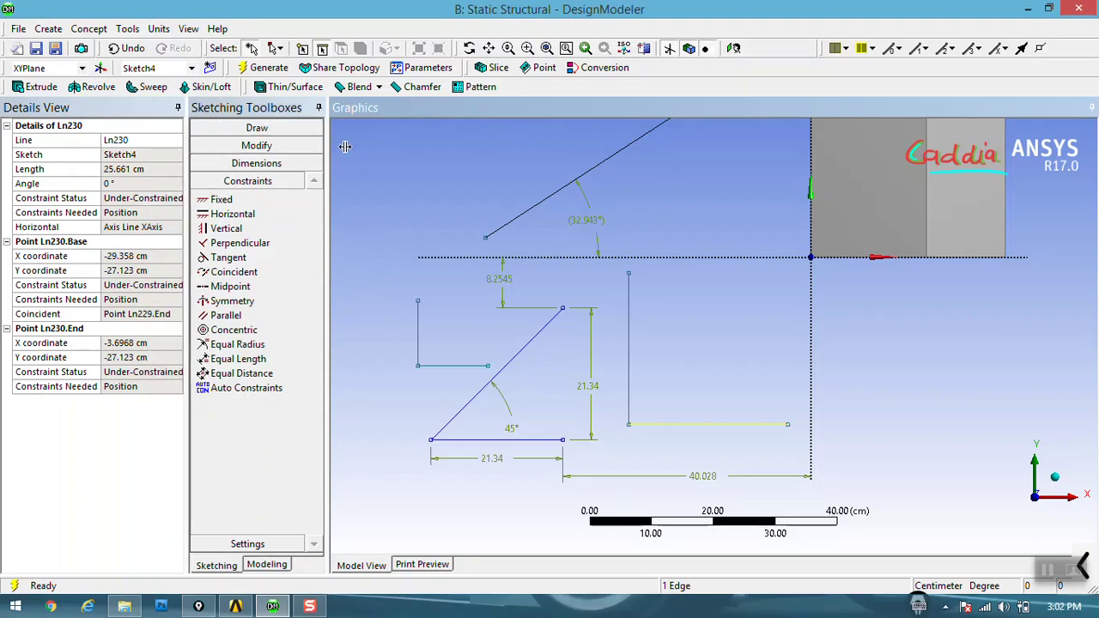
left_click_drag(335, 146, 369, 146)
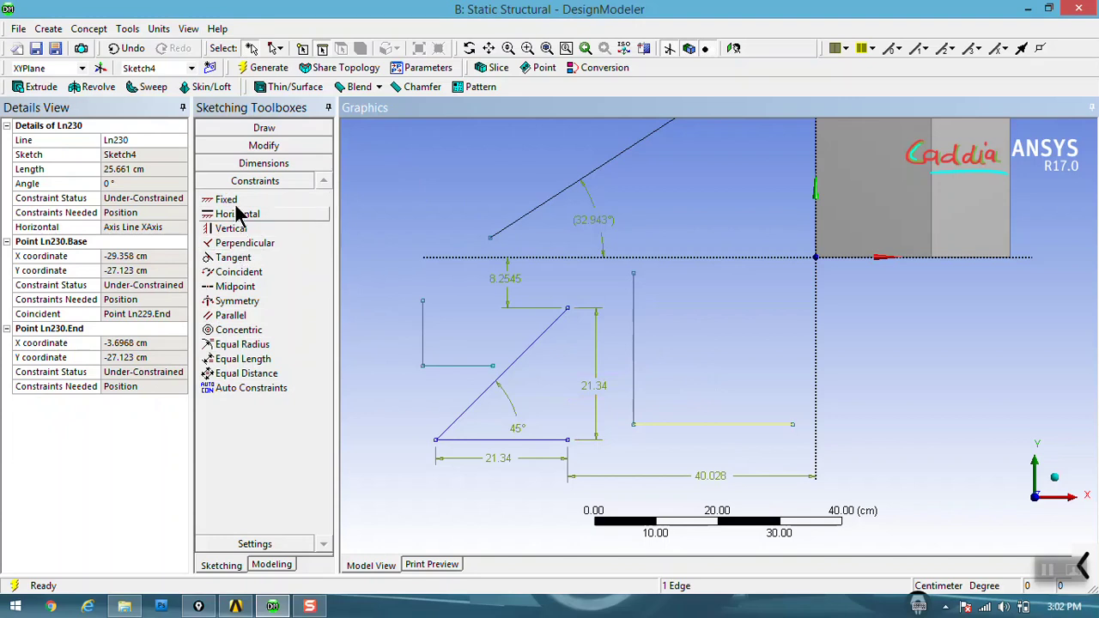
- Draw a short line up-left from the long sloped line's lower end
left_click(266, 130)
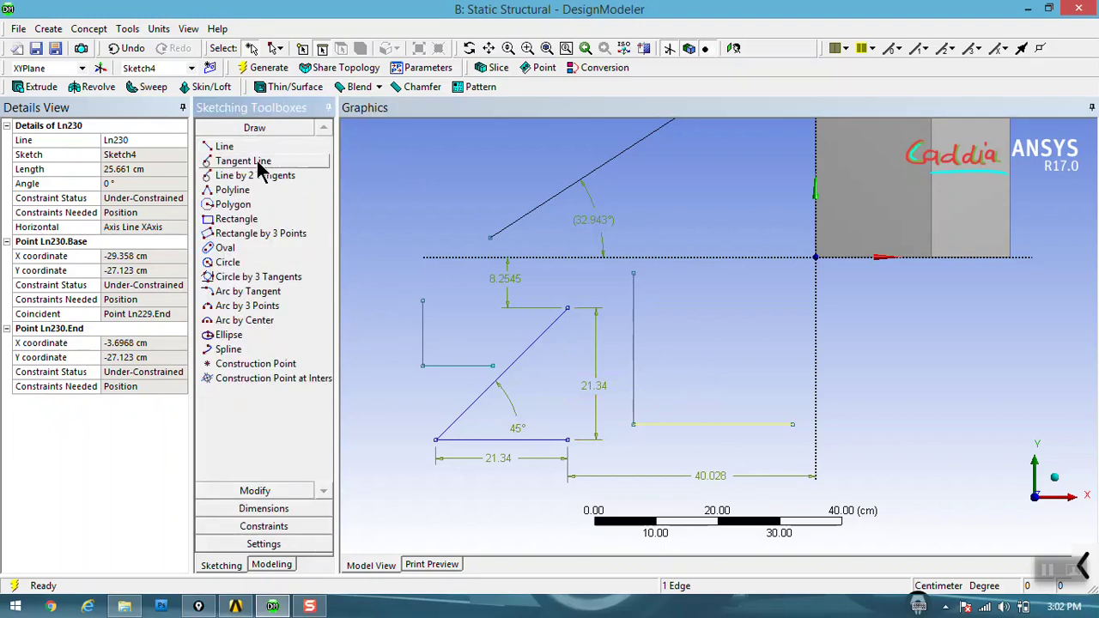
left_click(256, 147)
left_click(491, 234)
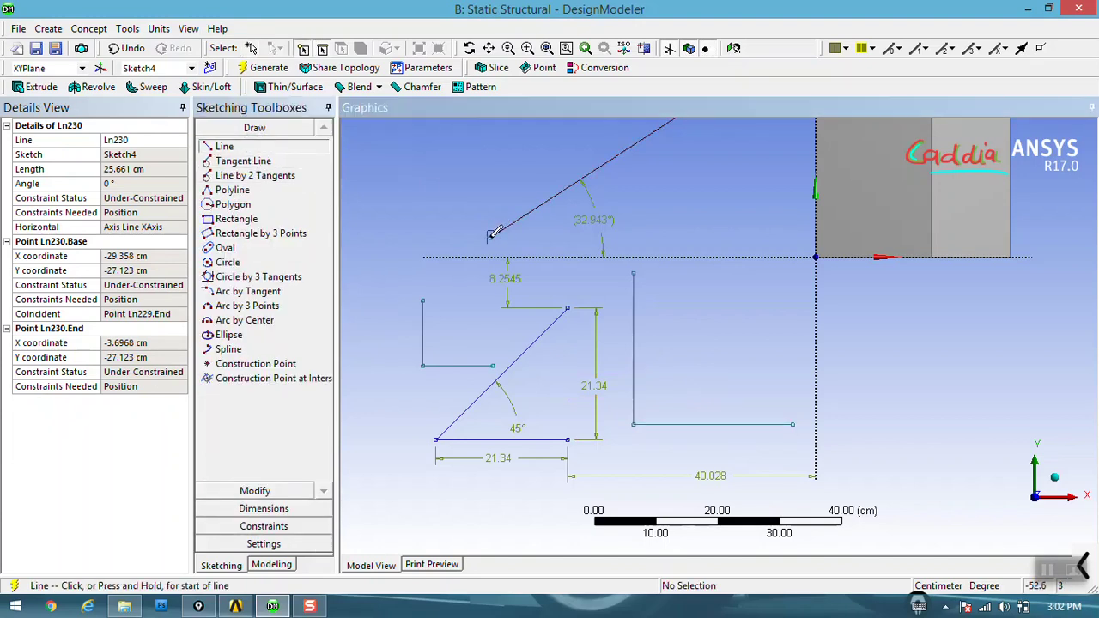
left_click(441, 150)
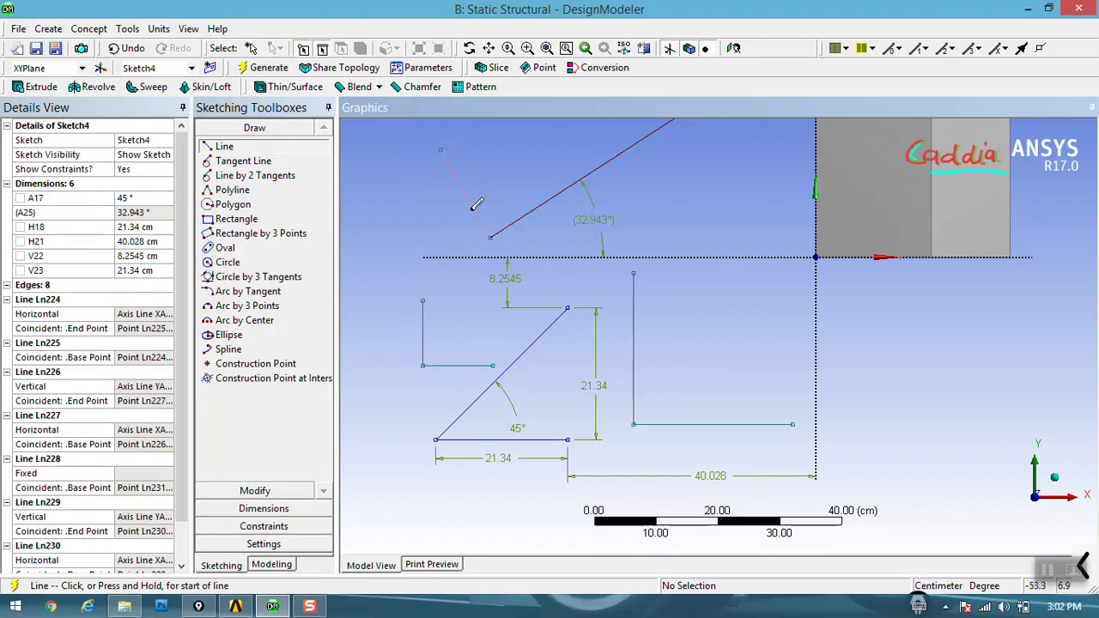
- Make the short line perpendicular to the long sloped line
left_click(266, 529)
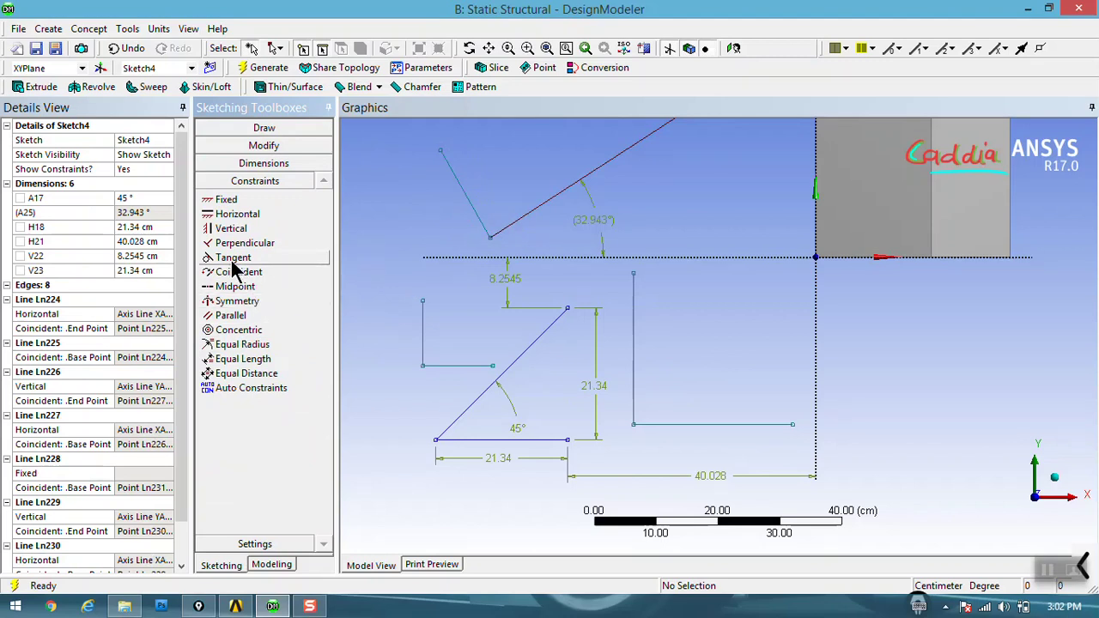
left_click(507, 225)
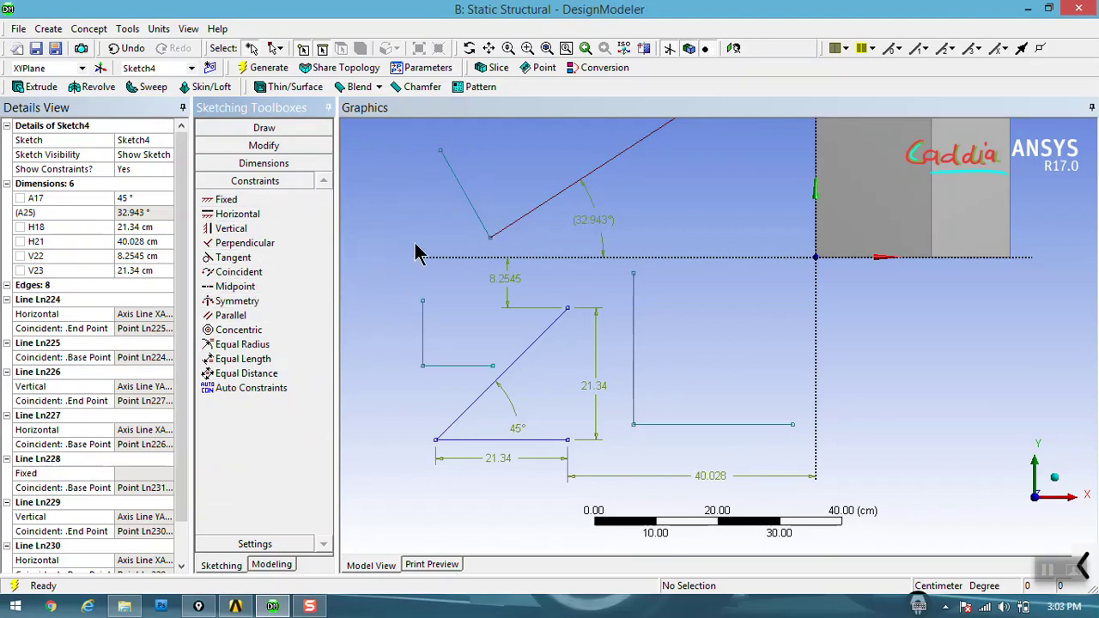
left_click(247, 246)
left_click(517, 226)
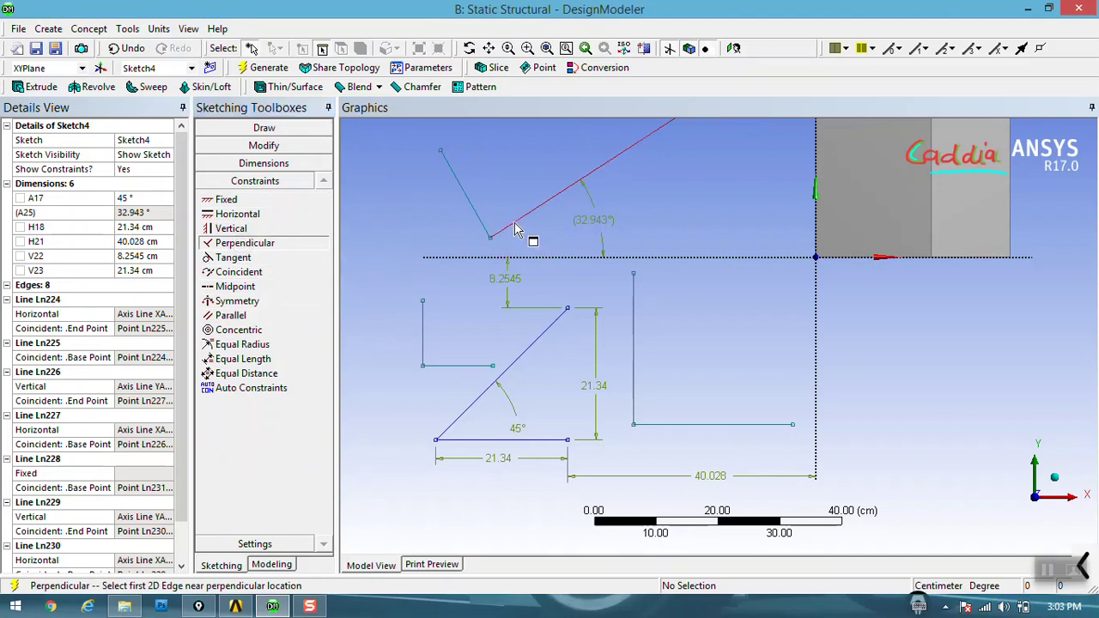
left_click(480, 226)
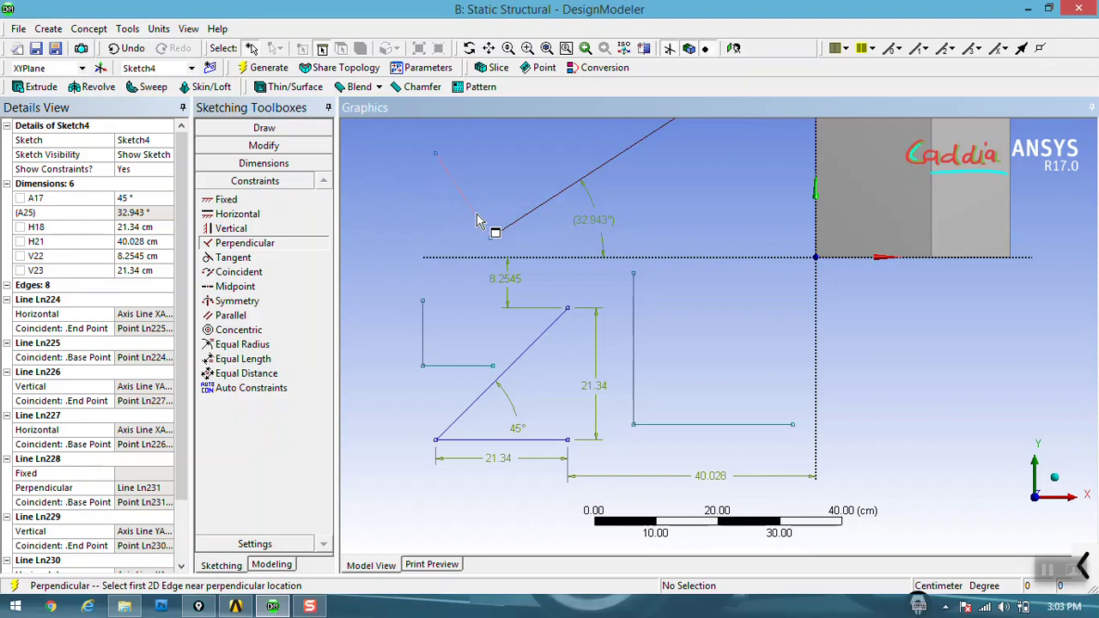
- Add an angle dimension between the short line and the sloped line, triggering an over-constrained warning
left_click(275, 164)
left_click(230, 268)
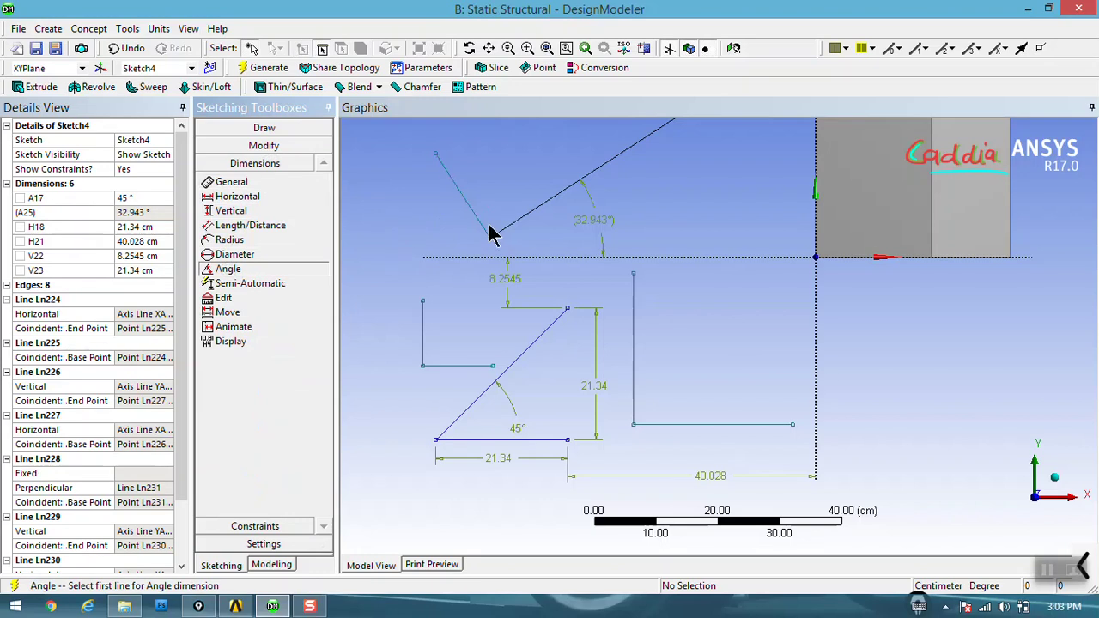
left_click(486, 228)
left_click(521, 218)
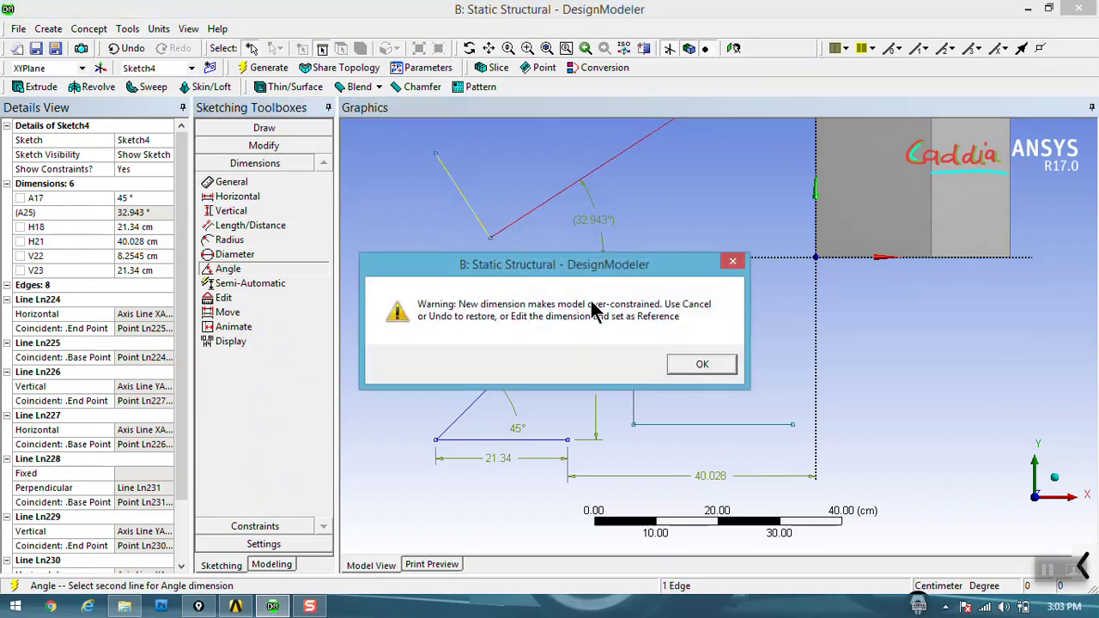
- Dismiss the over-constrained warning and undo the conflicting angle dimension
left_click(692, 367)
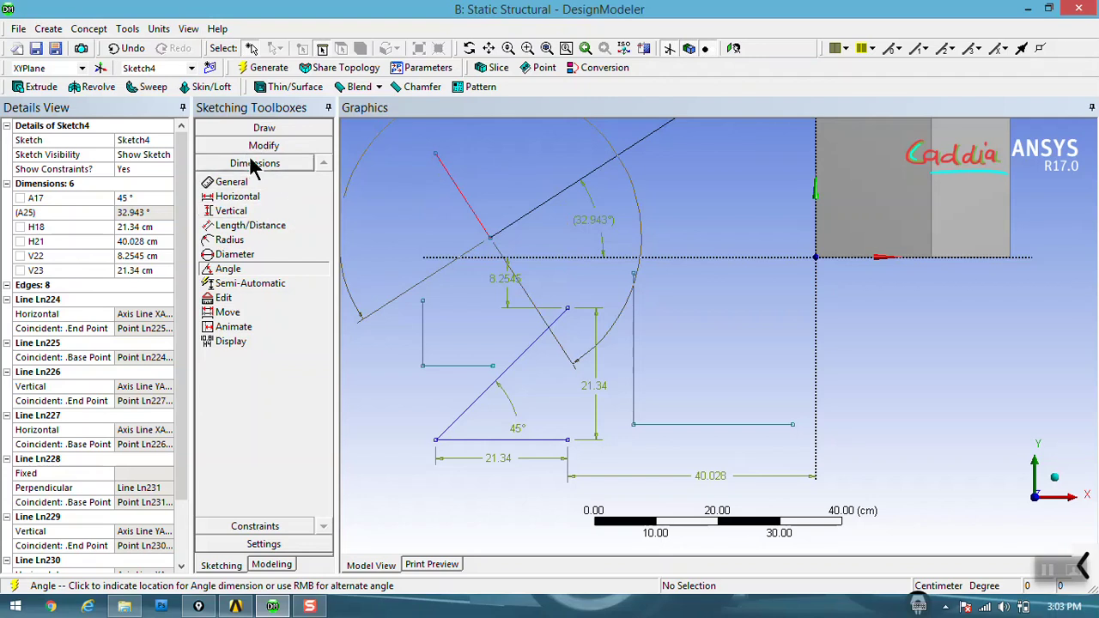
left_click(129, 49)
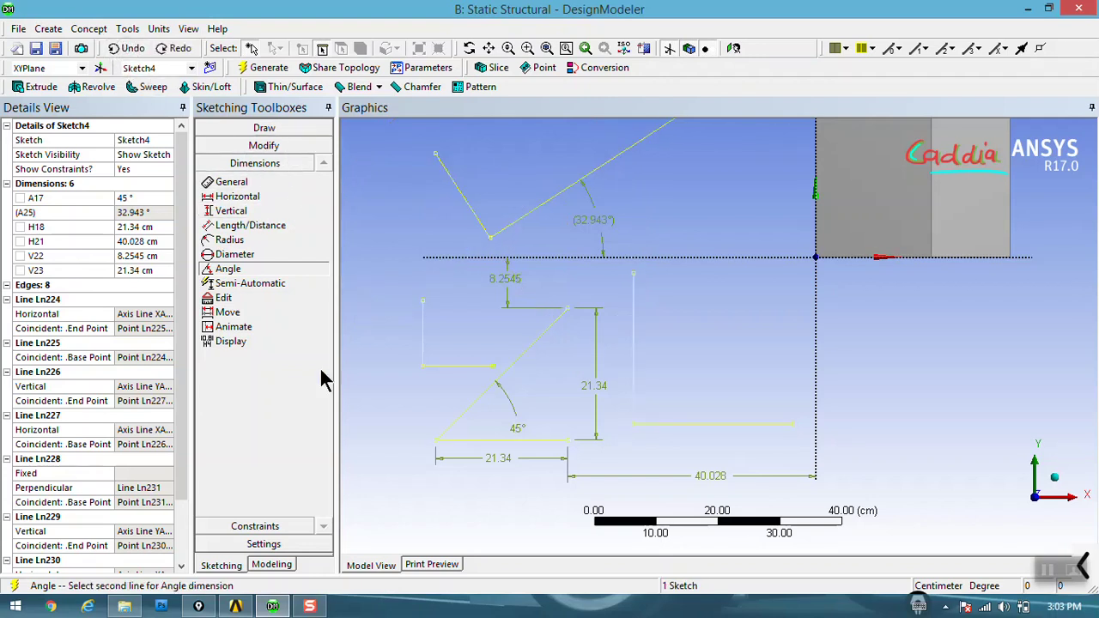
left_click(241, 527)
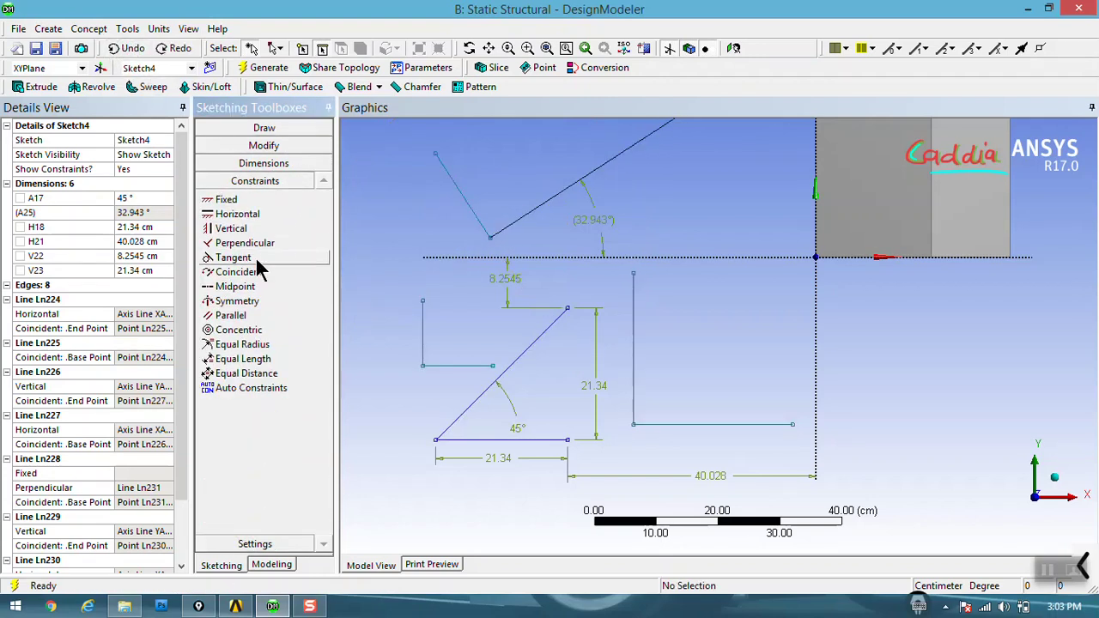
- Draw two circles side by side, the second centred on the vertical axis
left_click(246, 128)
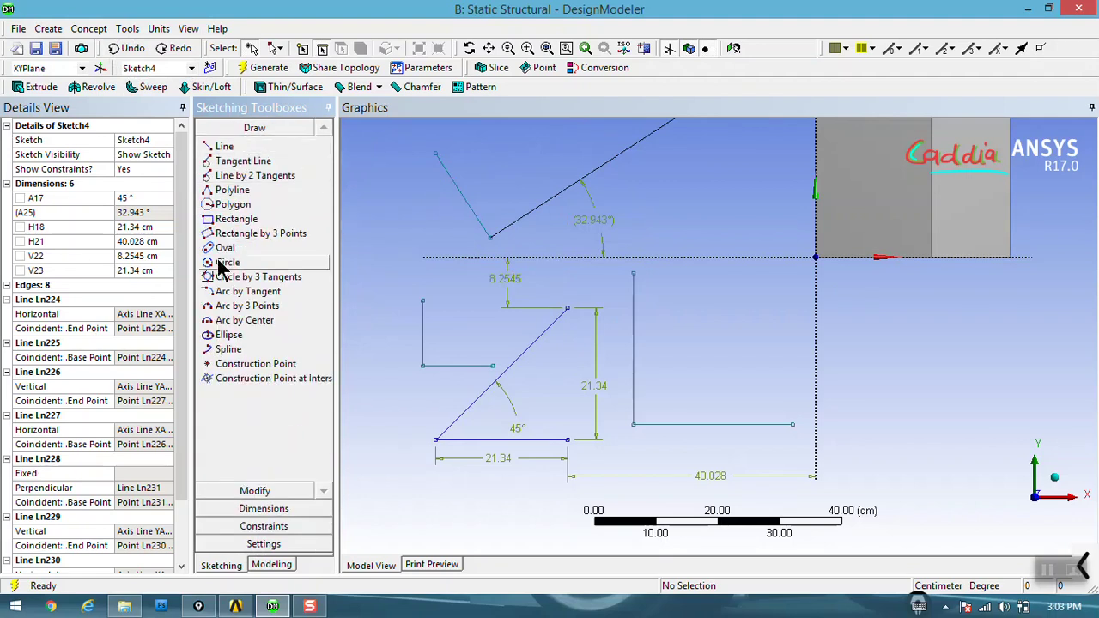
left_click(226, 267)
left_click(707, 360)
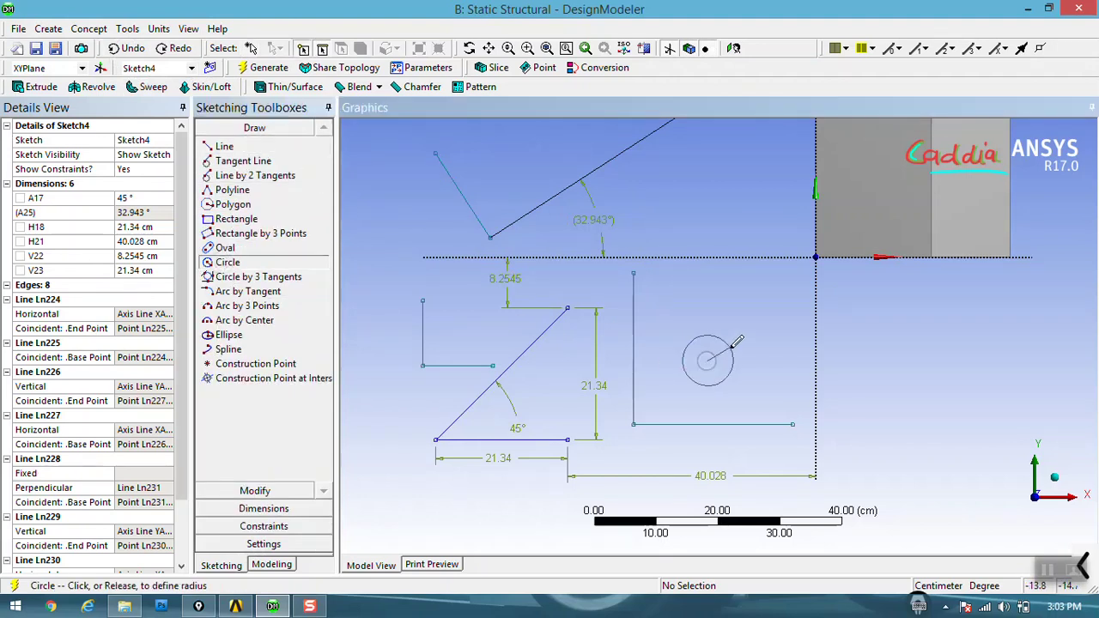
left_click(737, 368)
left_click(816, 362)
left_click(836, 352)
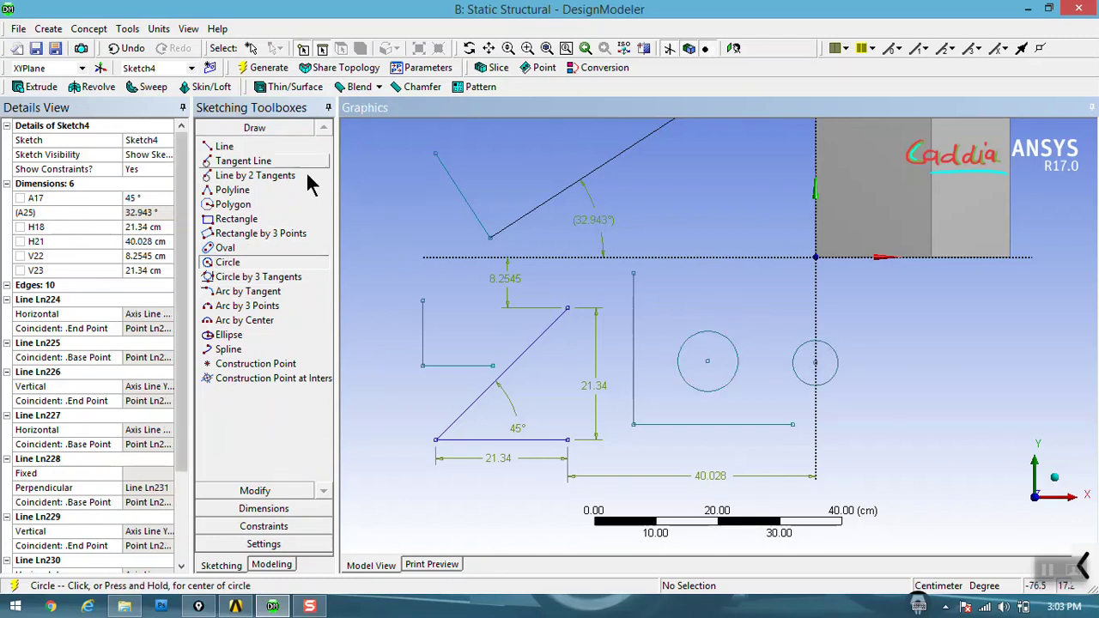
- Draw a long, nearly horizontal line running above both circles
left_click(300, 147)
left_click_drag(676, 323, 874, 340)
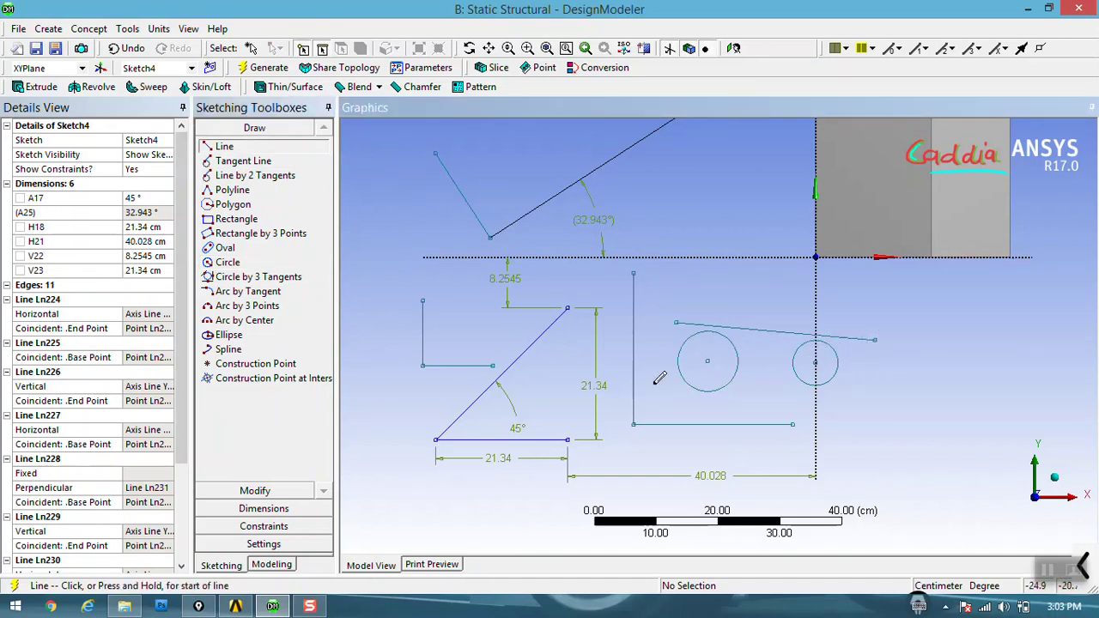
left_click(263, 527)
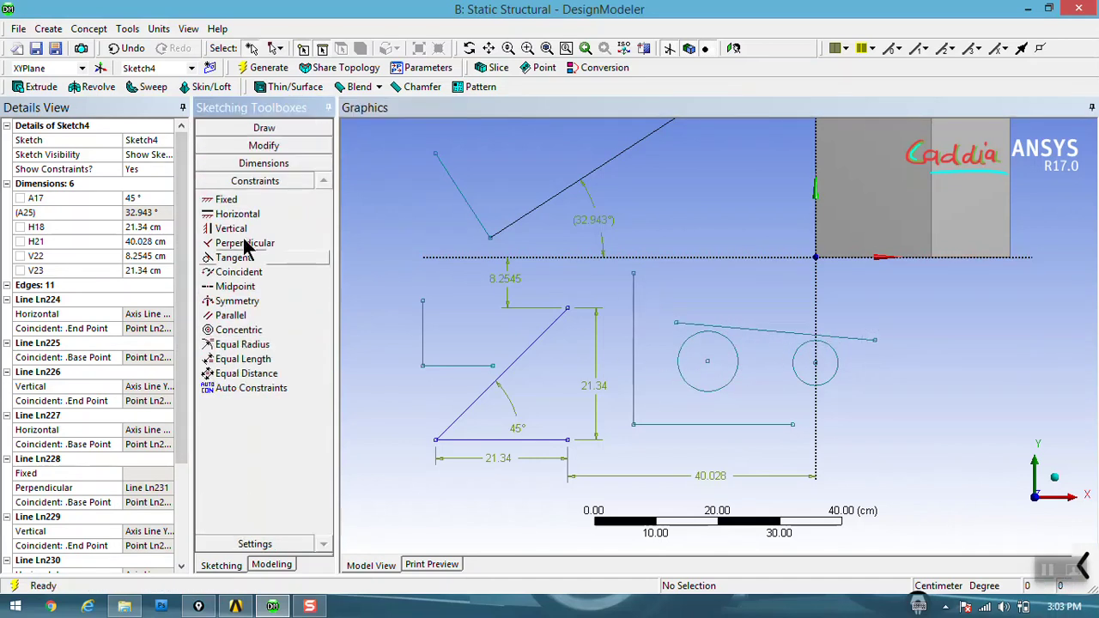
- Apply Tangent constraints between the upper line and the left circle, then the right circle
left_click(236, 258)
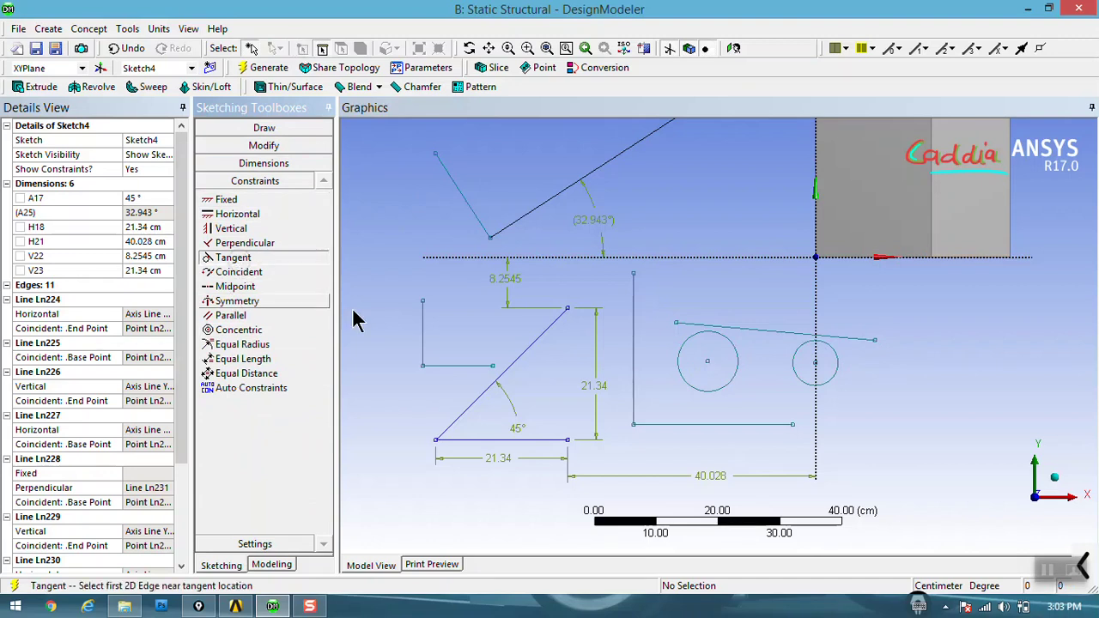
left_click(736, 333)
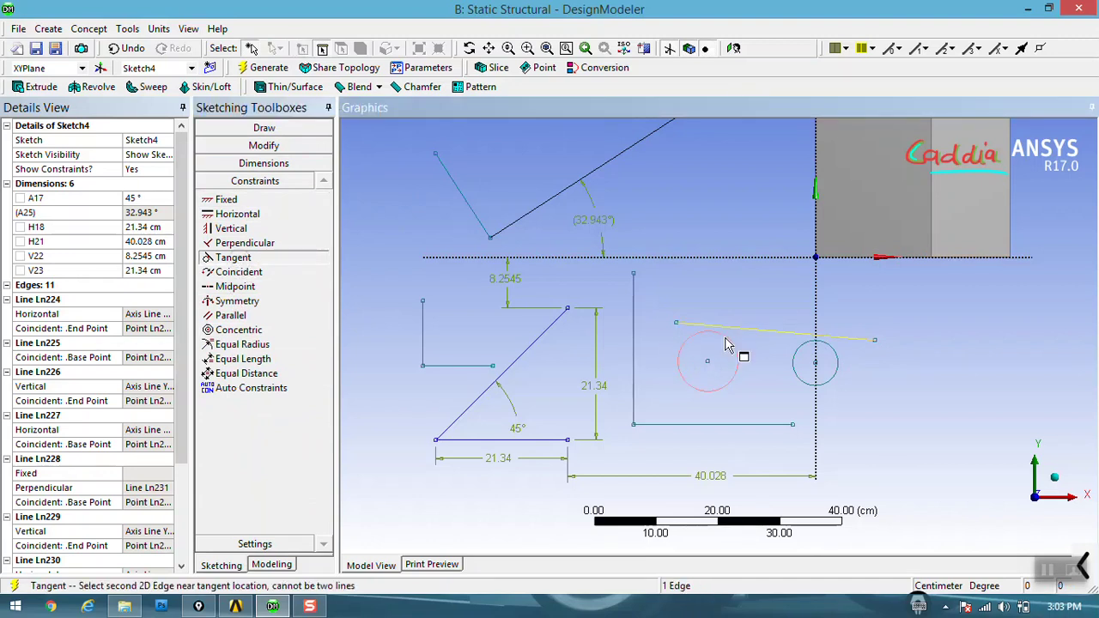
left_click(728, 343)
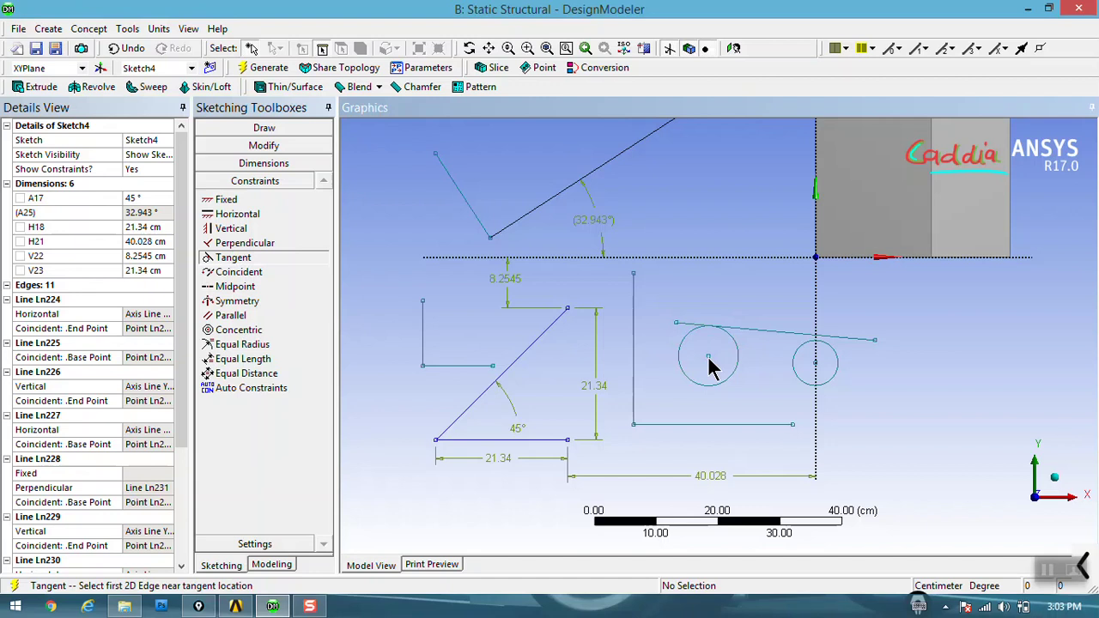
left_click(835, 355)
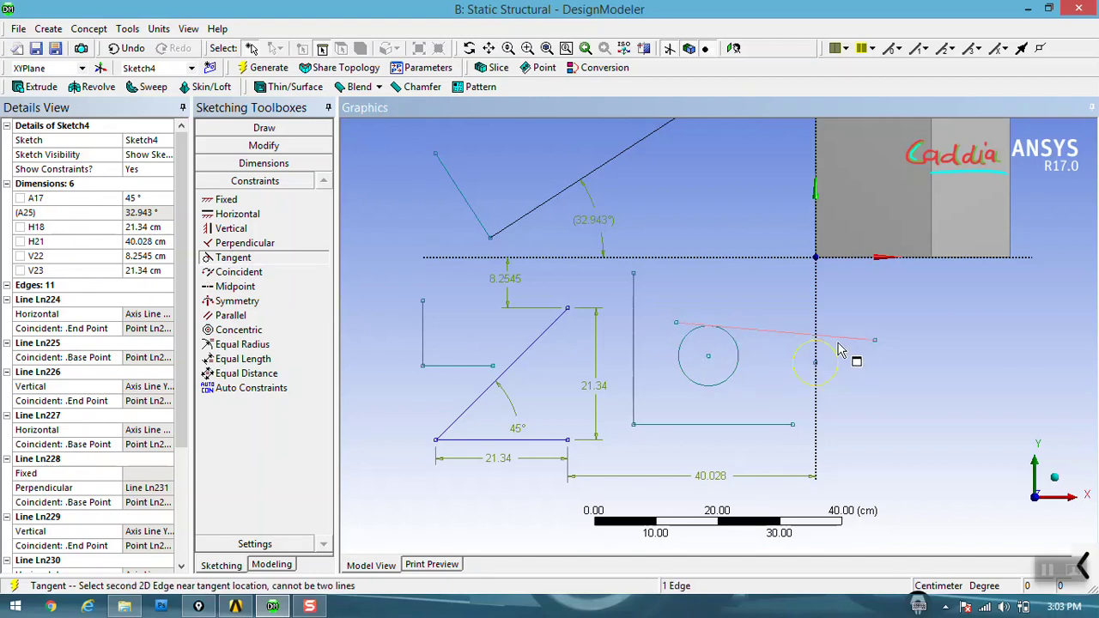
left_click(844, 342)
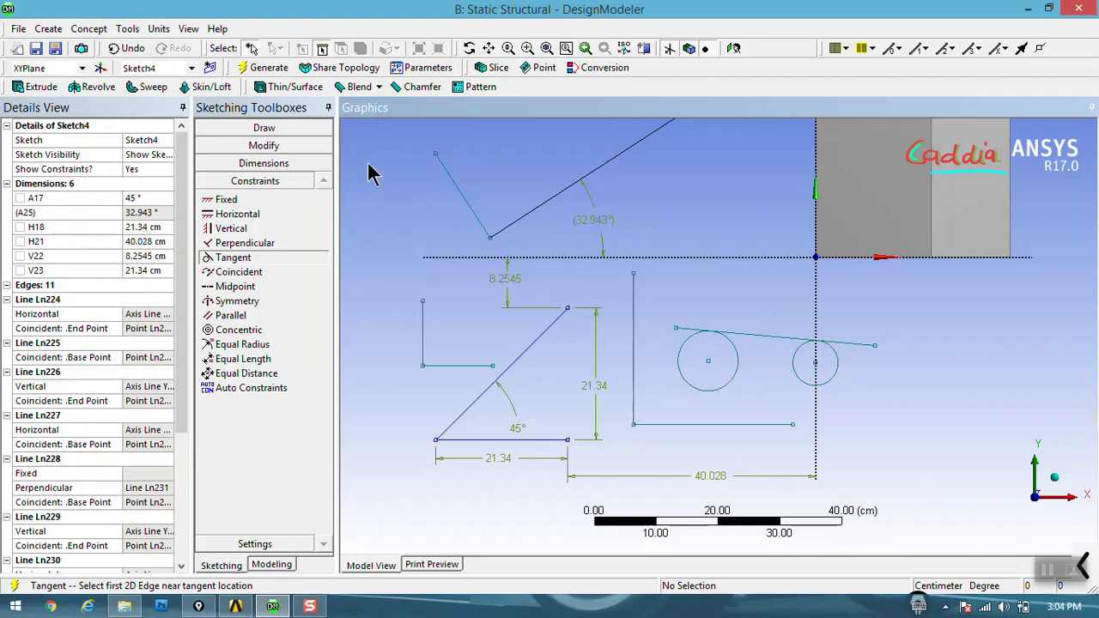
left_click(263, 146)
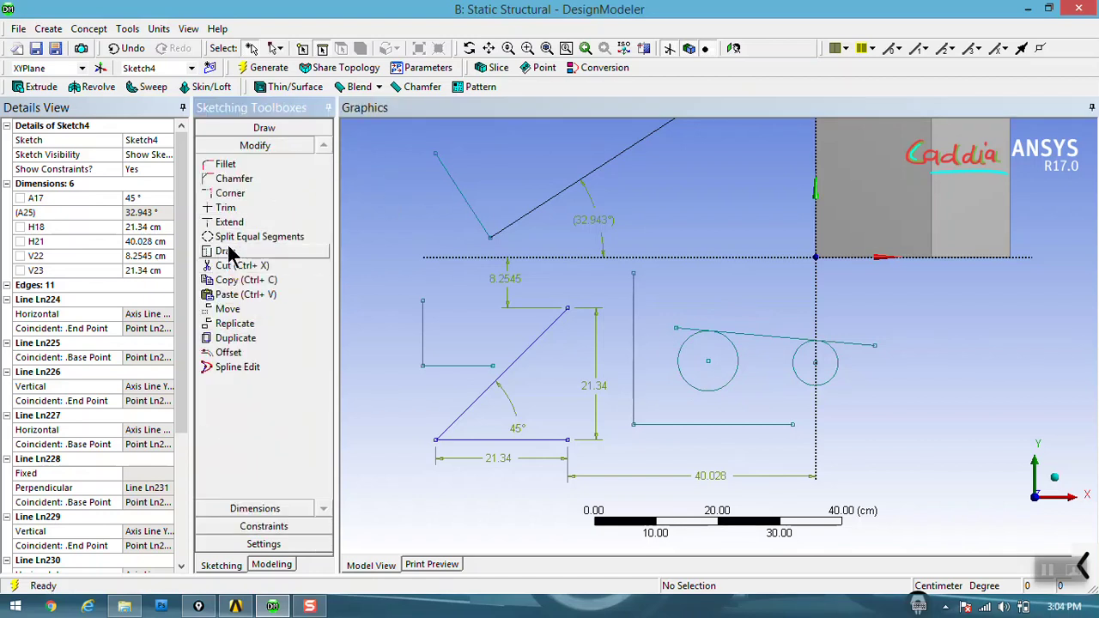
- Drag the left circle, tangent line and right circle to resize them while tangency holds
left_click(228, 251)
mouse_move(707, 360)
left_mouse_down()
mouse_move(704, 336)
mouse_move(713, 391)
left_mouse_up()
mouse_move(753, 328)
left_mouse_down()
mouse_move(739, 286)
mouse_move(726, 325)
left_mouse_up()
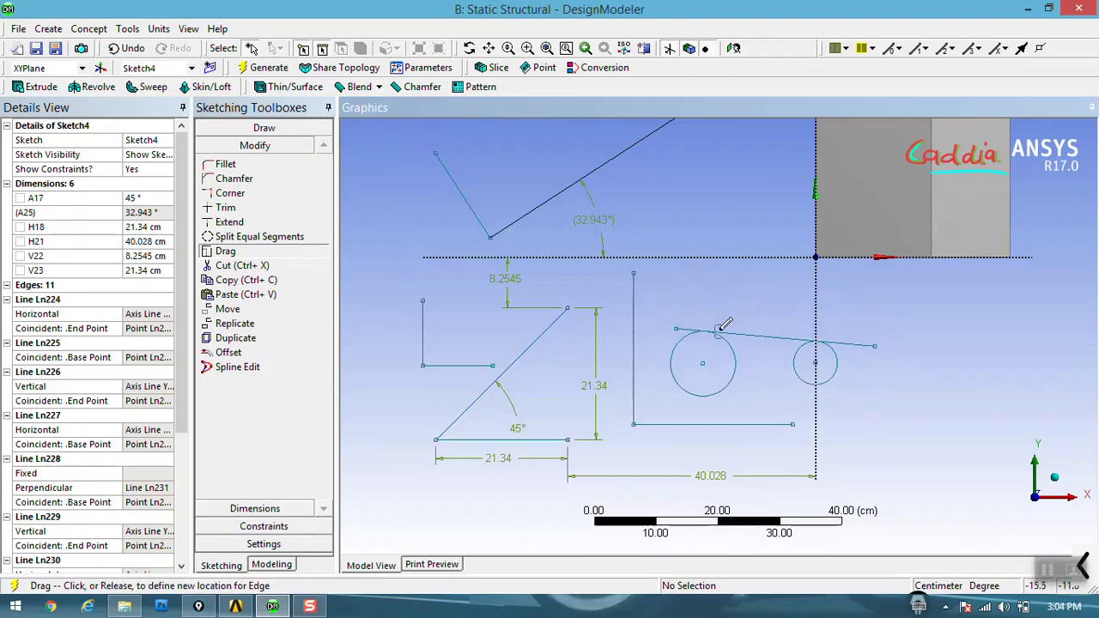
left_click_drag(726, 325, 721, 323)
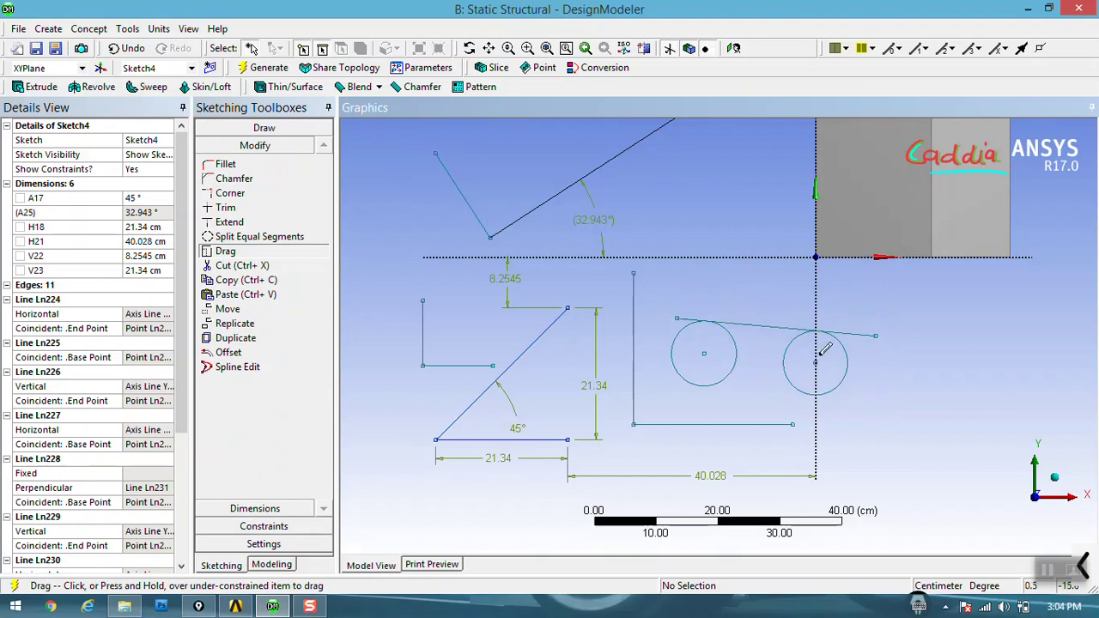
left_click_drag(817, 361, 816, 344)
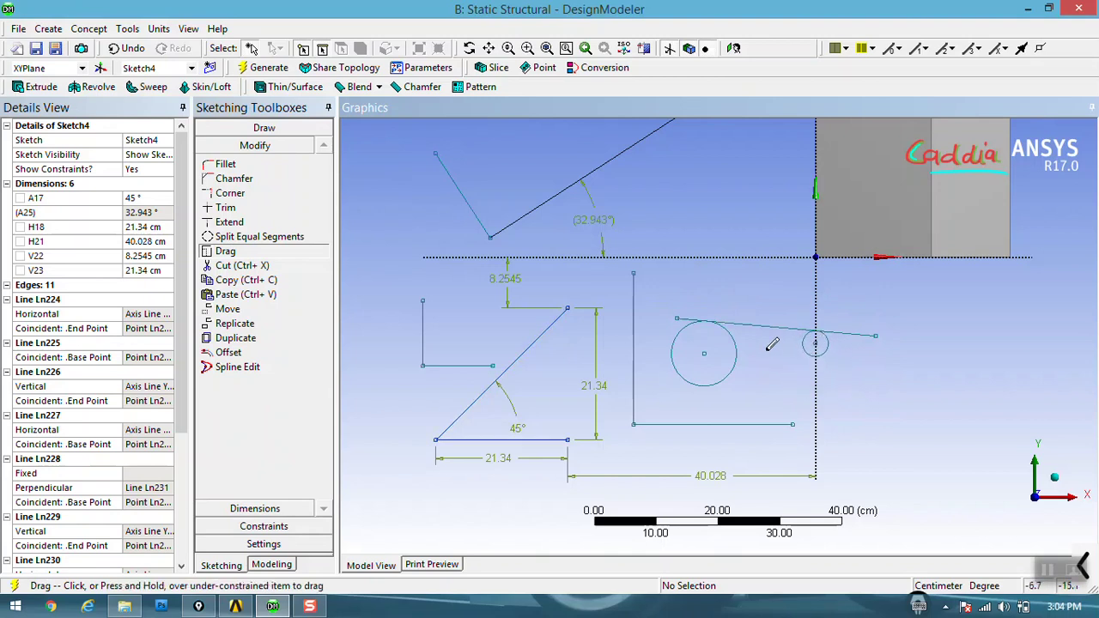
mouse_move(708, 348)
left_mouse_down()
mouse_move(712, 334)
mouse_move(720, 340)
mouse_move(701, 344)
left_mouse_up()
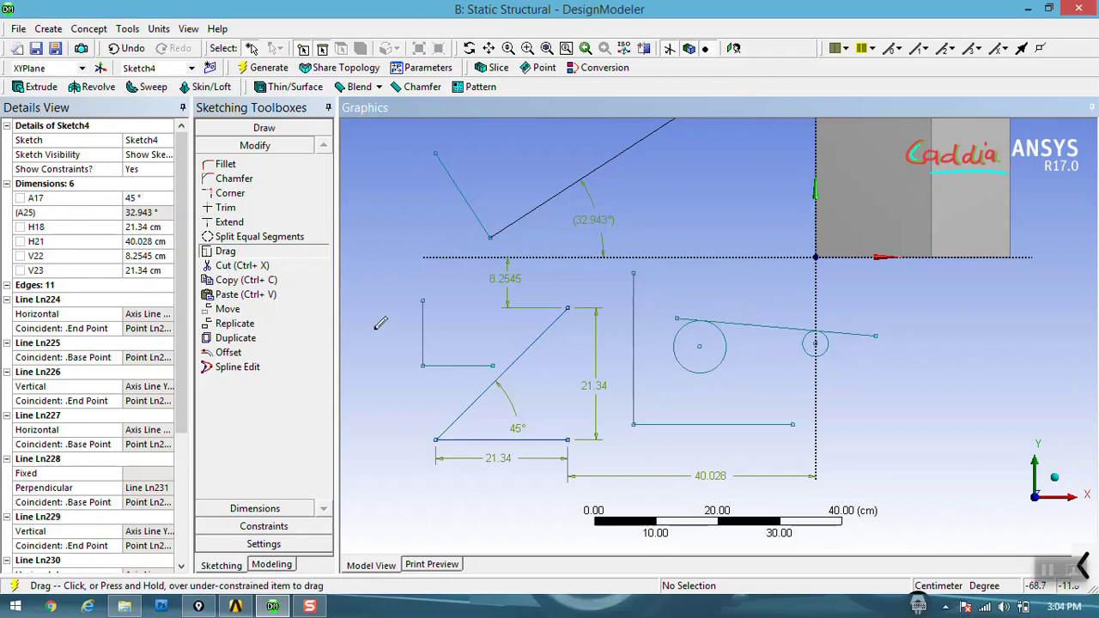
left_click(264, 526)
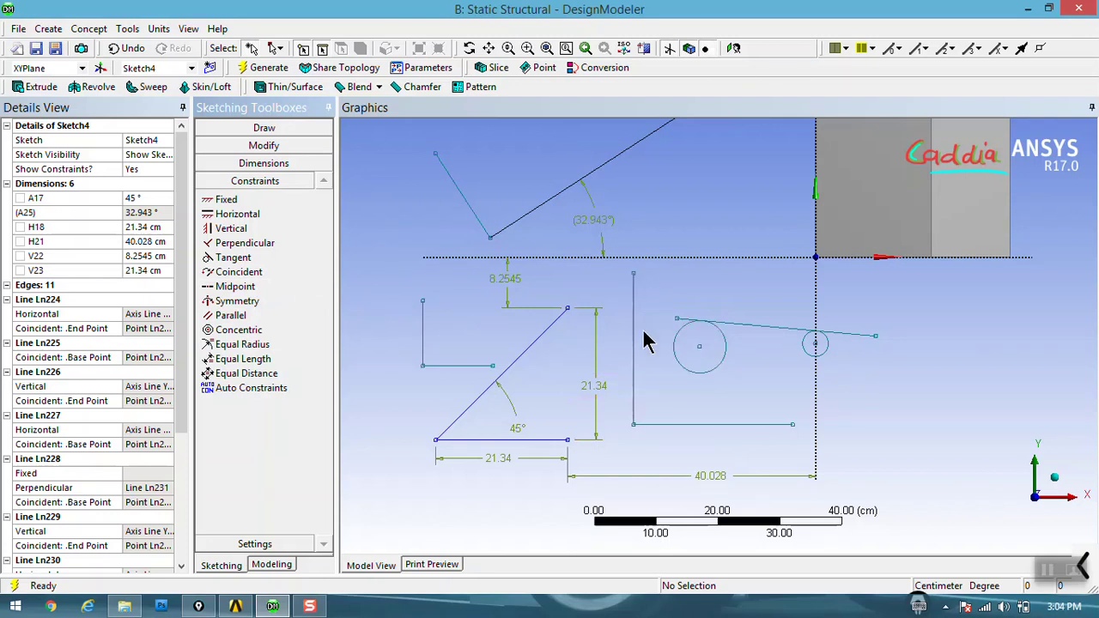
- Apply Coincident constraints joining the tangent line's left end to the diagonal line's top corner
left_click(266, 280)
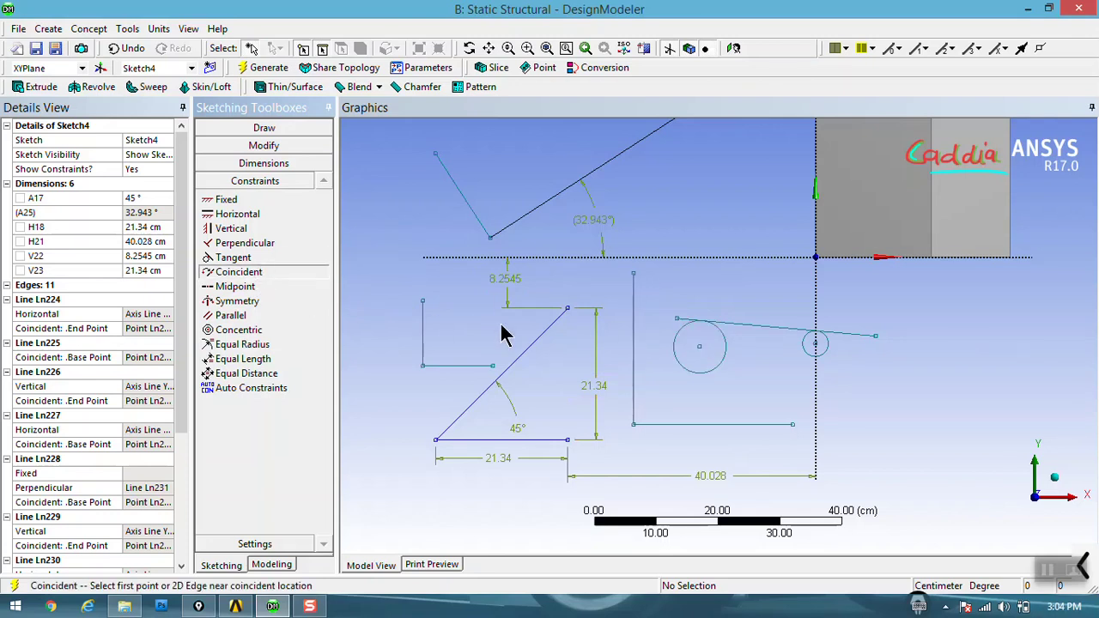
left_click(677, 322)
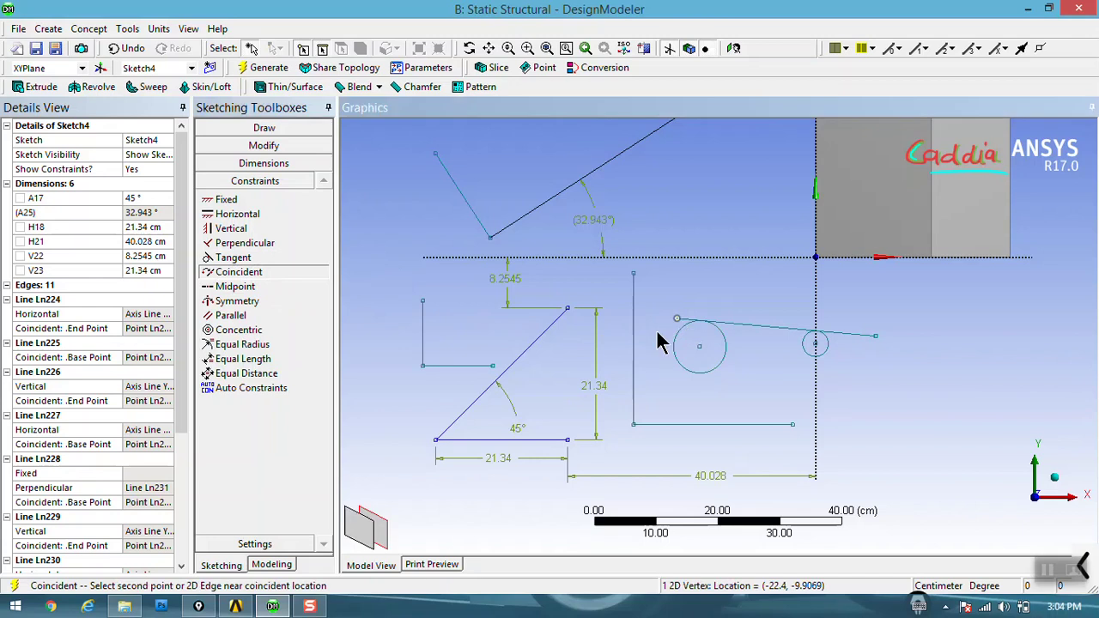
left_click(633, 276)
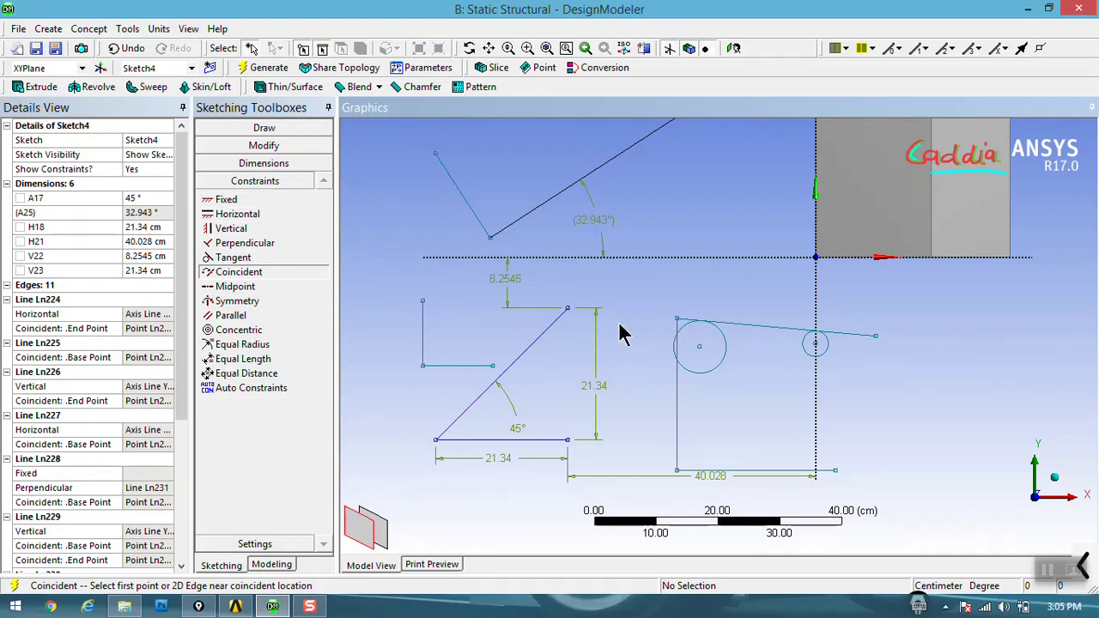
left_click(679, 321)
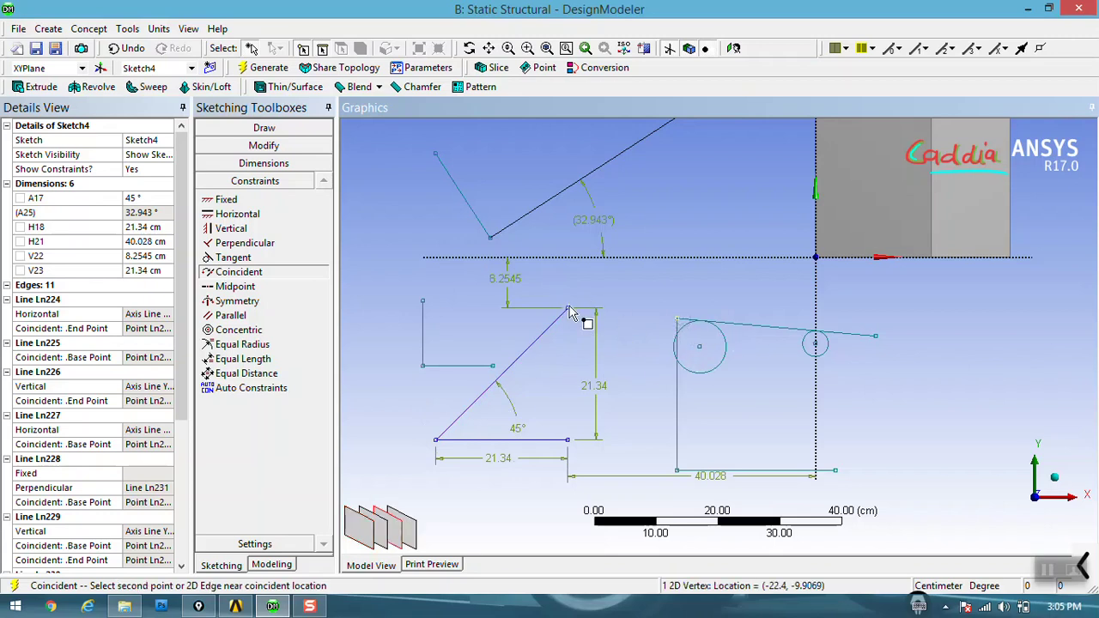
left_click(569, 307)
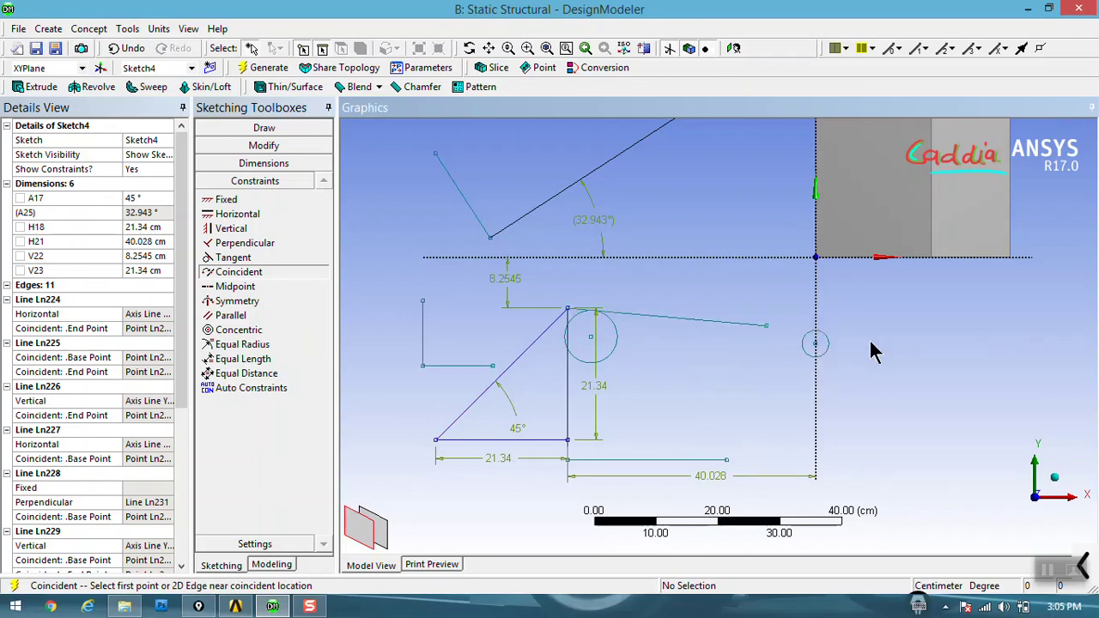
left_click(799, 343)
- Drag the tangent line's far end level and move the left circle right, enlarging it
left_click(275, 146)
left_click(245, 251)
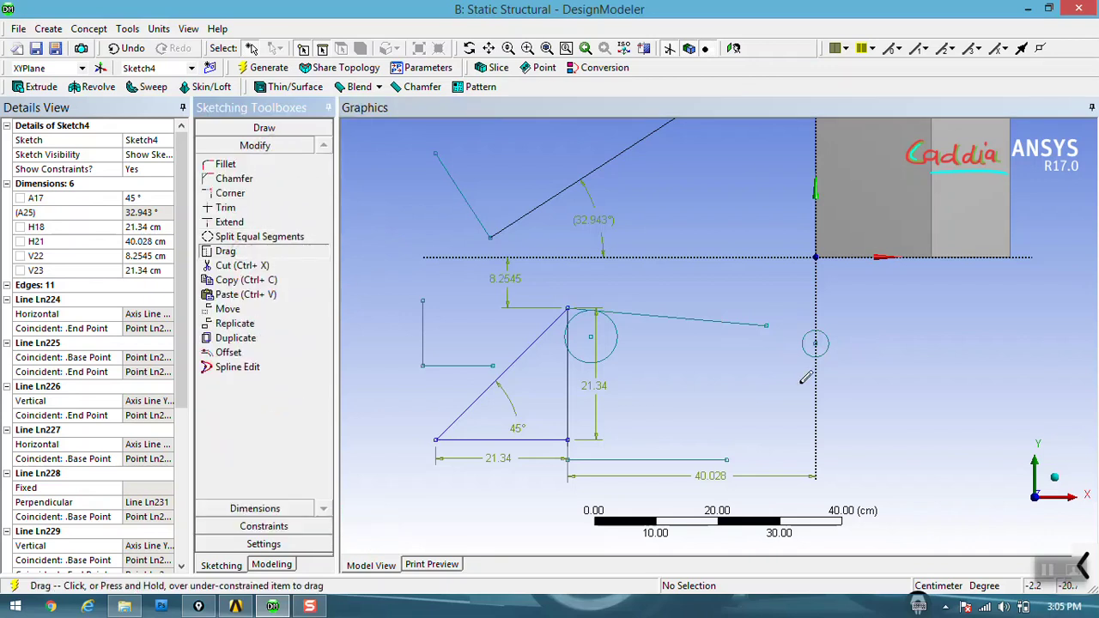
mouse_move(768, 325)
left_mouse_down()
mouse_move(904, 328)
mouse_move(914, 311)
left_mouse_up()
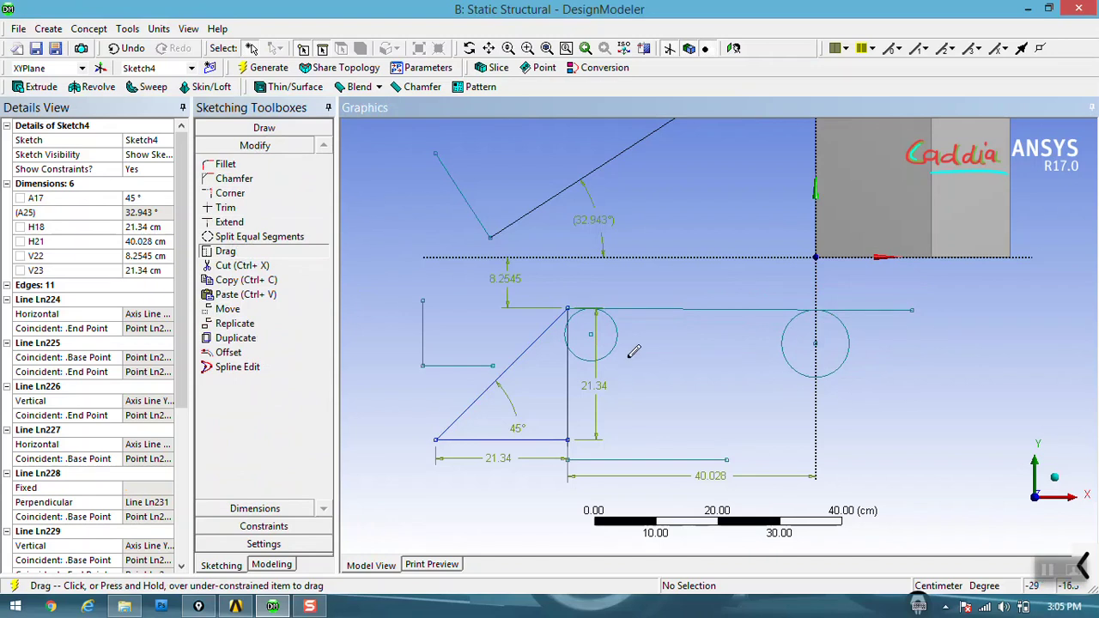
left_click_drag(598, 333, 708, 352)
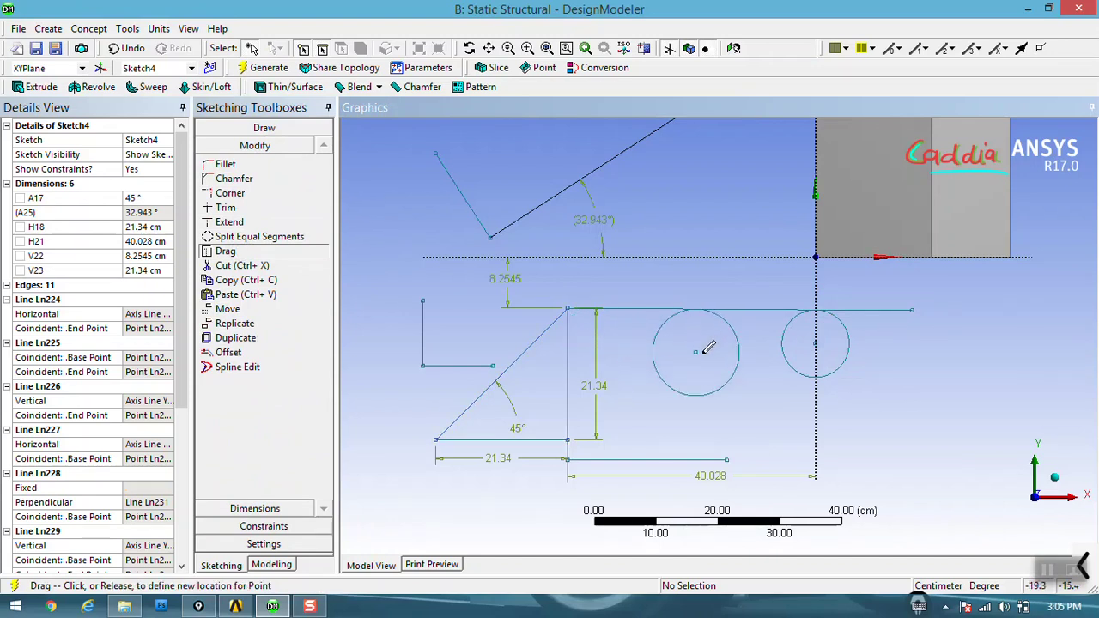
left_click(255, 526)
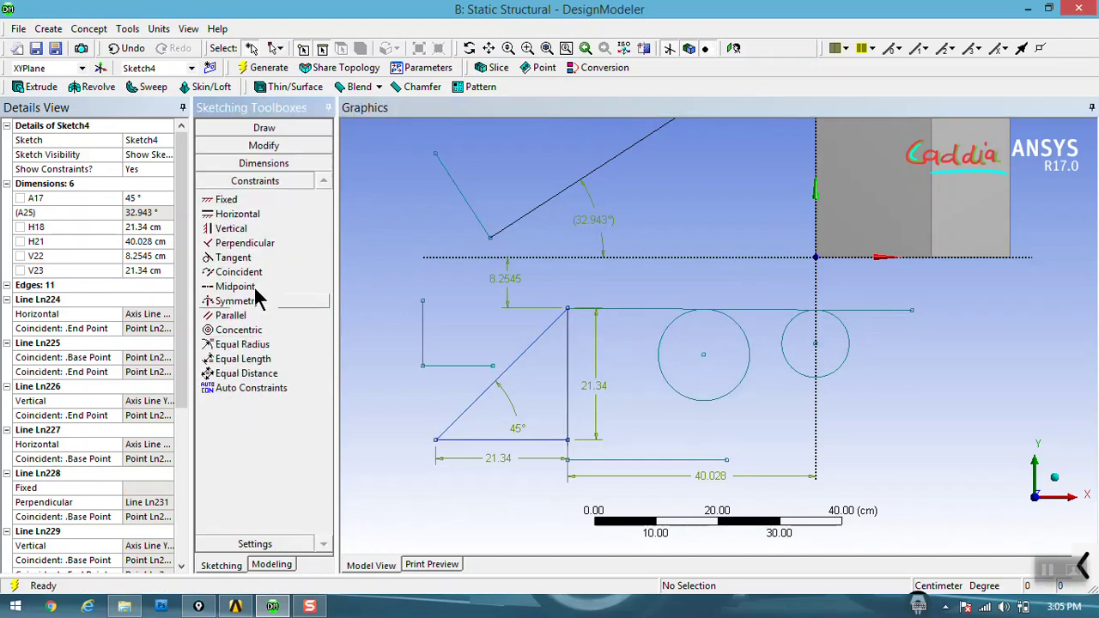
- Apply a trial midpoint constraint between the short vertical line and the top horizontal line
left_click(249, 288)
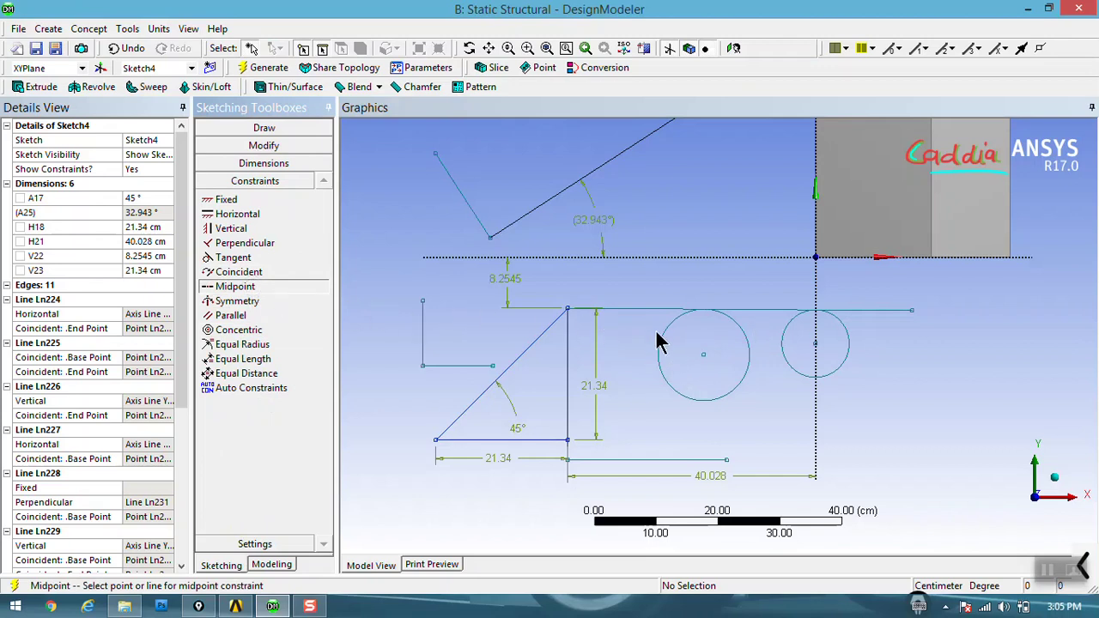
left_click(422, 326)
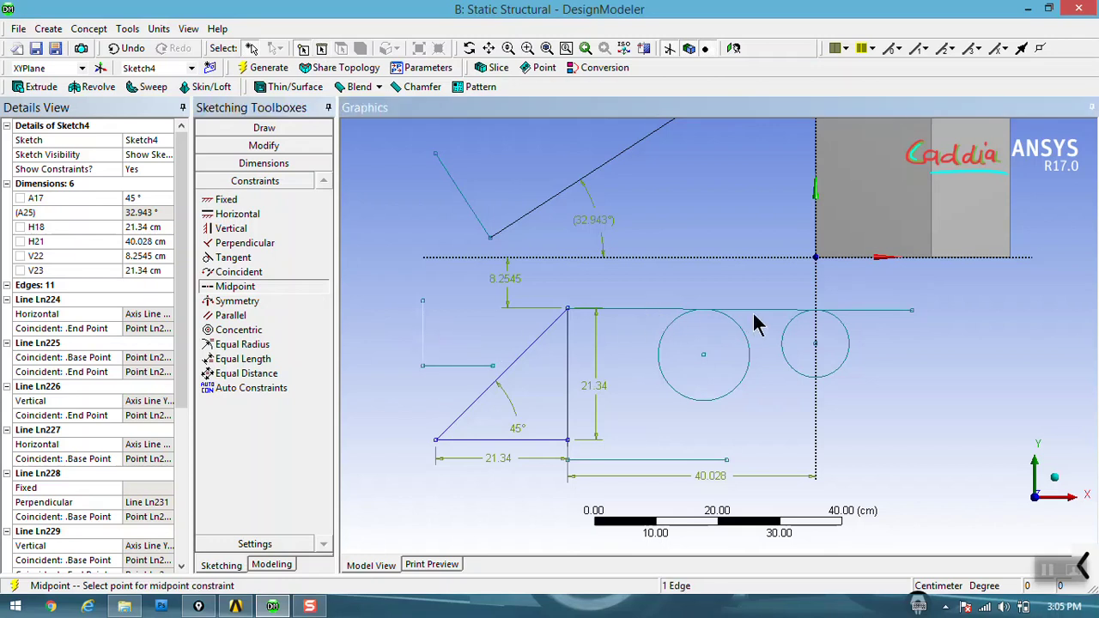
left_click(253, 287)
left_click(660, 325)
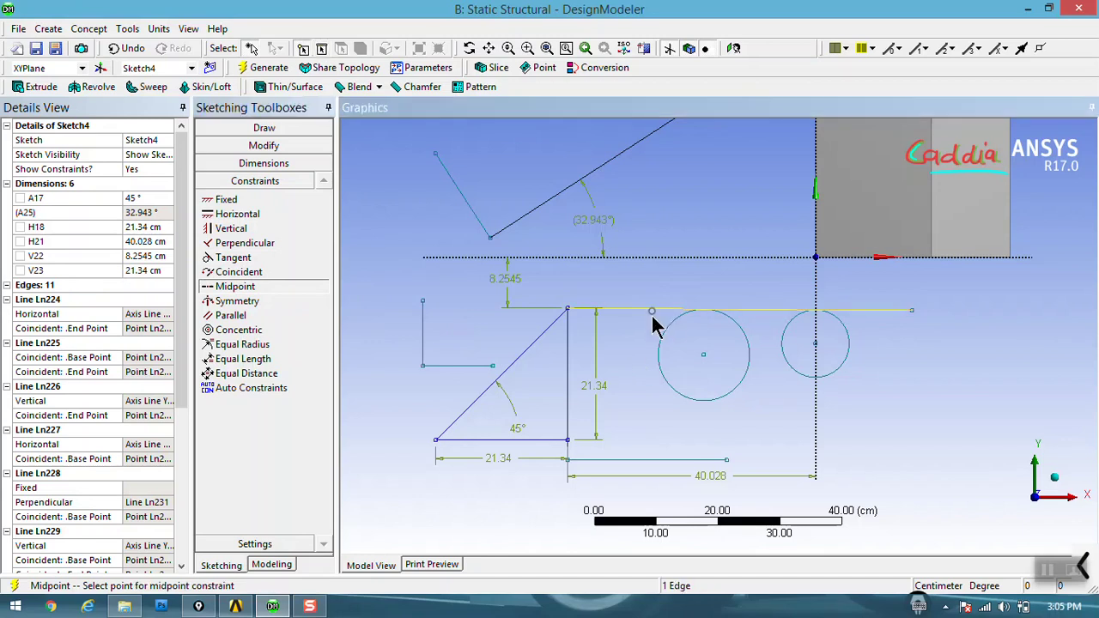
left_click(423, 308)
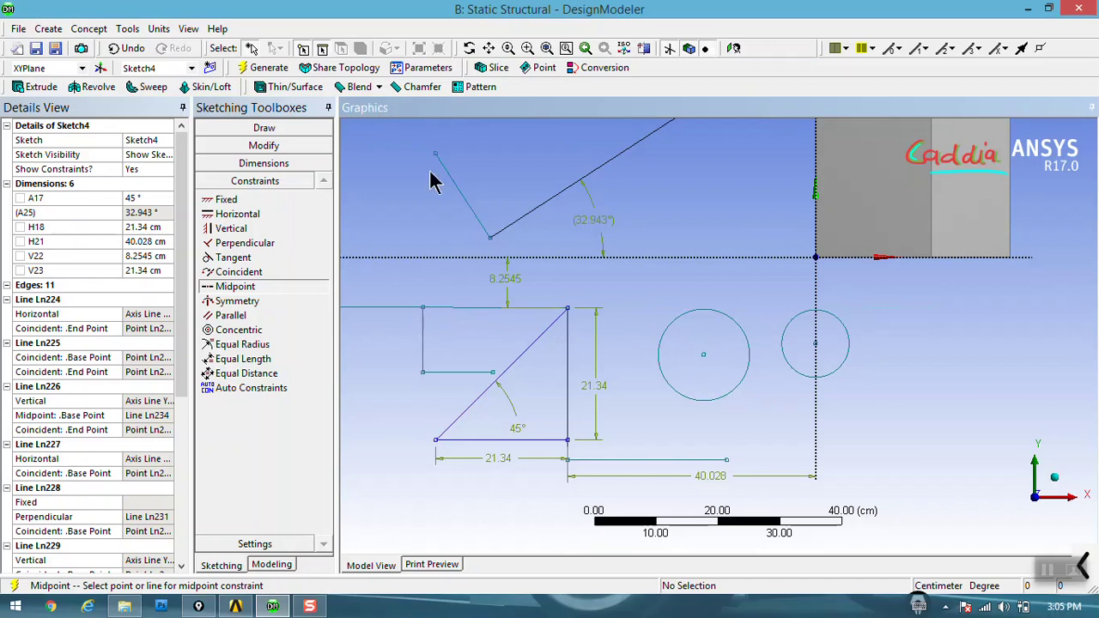
- Undo the midpoint constraint and clear the sketch selection
left_click(127, 48)
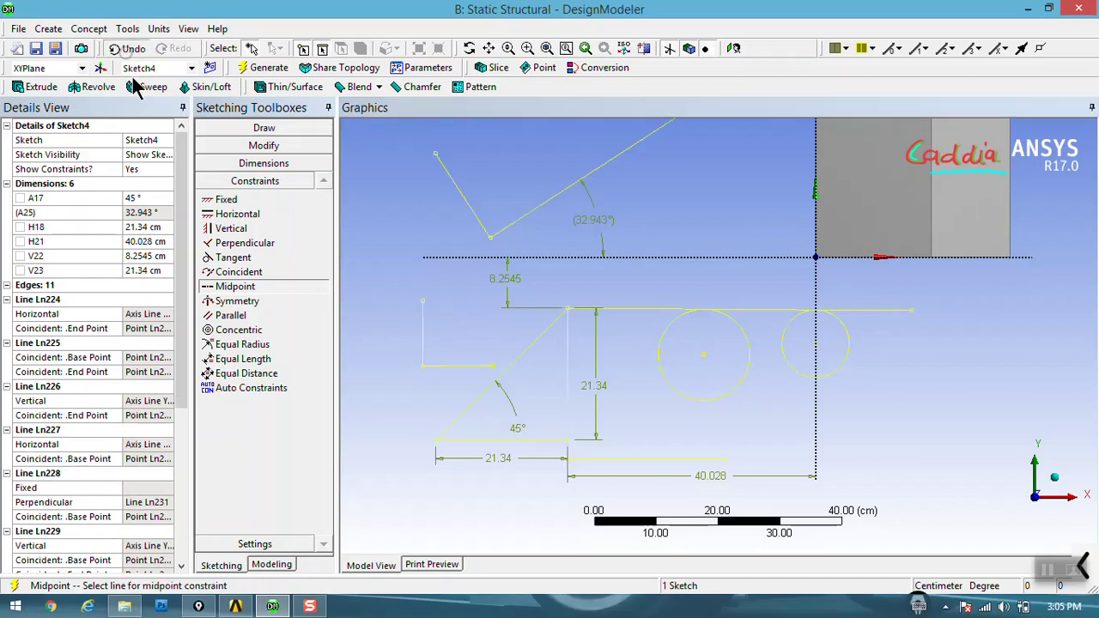
left_click(703, 425)
left_click(264, 127)
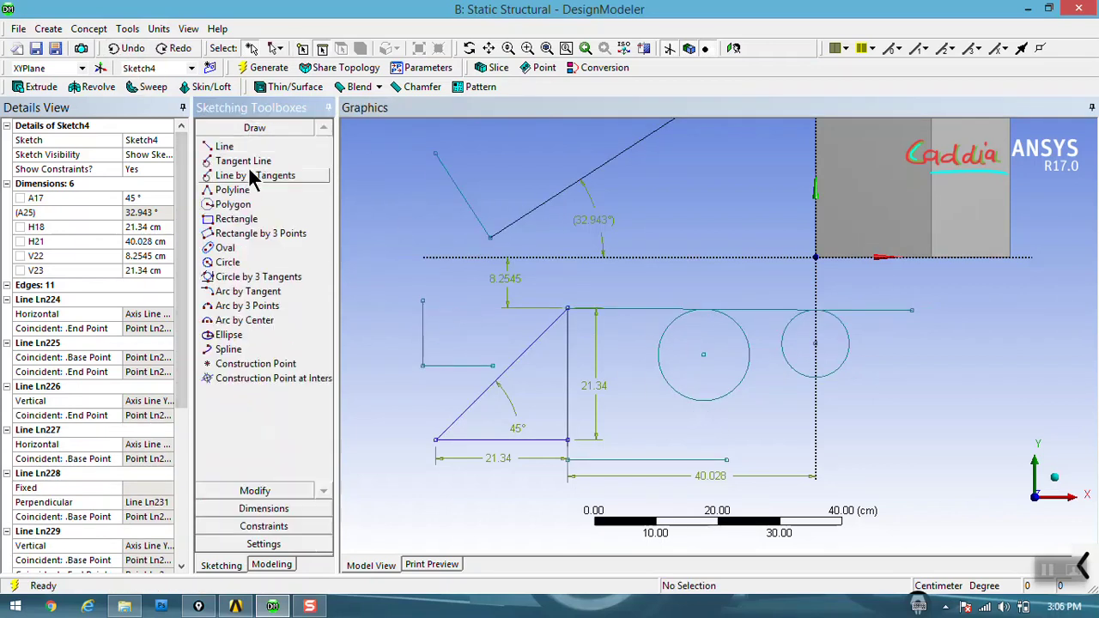
- Pan to empty space and draw a horizontal line with a small circle just above it
left_click(487, 48)
left_click_drag(496, 191, 817, 427)
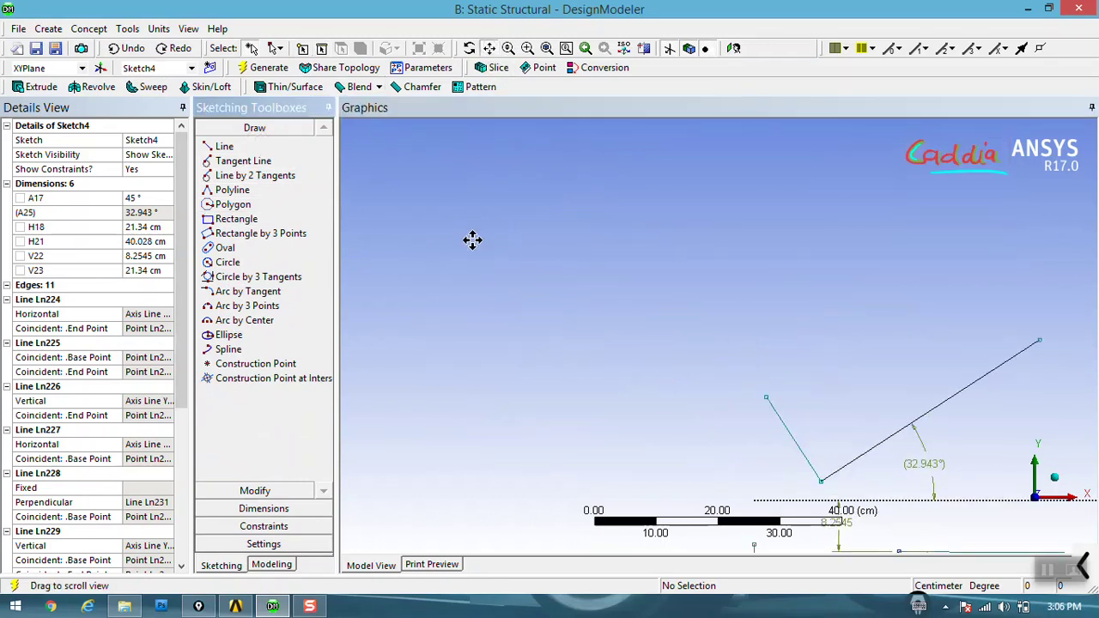
left_click(224, 146)
left_click(514, 250)
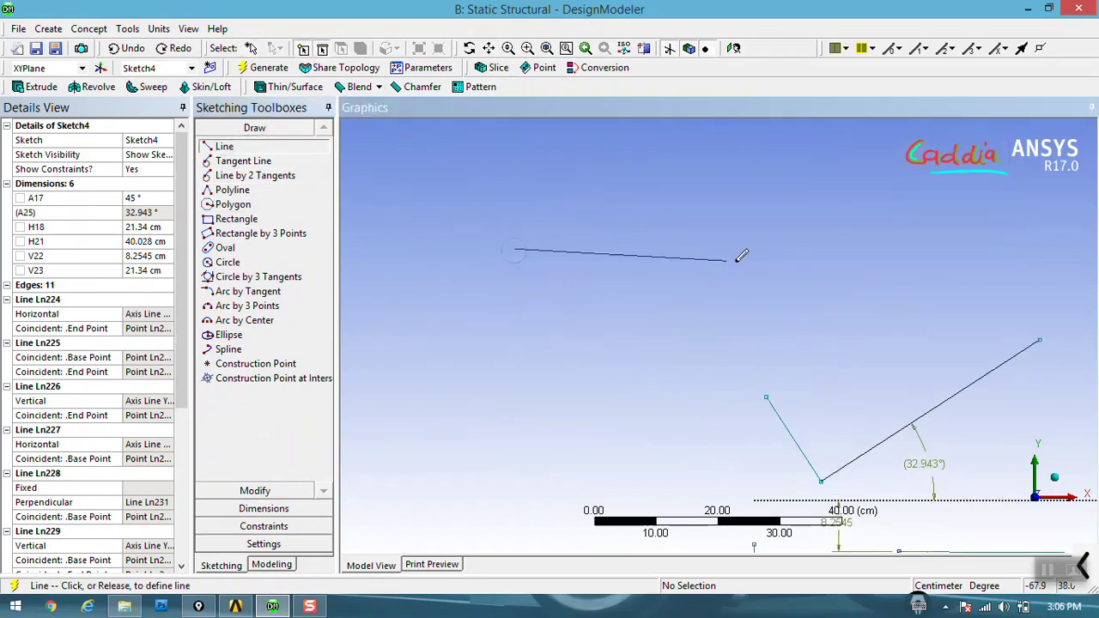
left_click(790, 250)
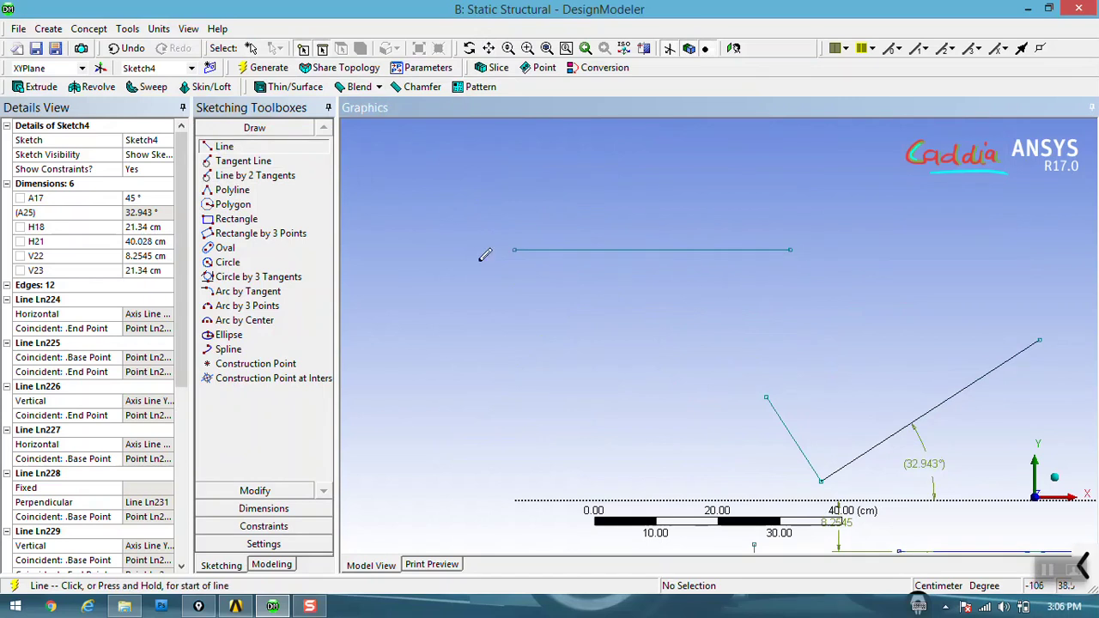
left_click(227, 262)
left_click(587, 213)
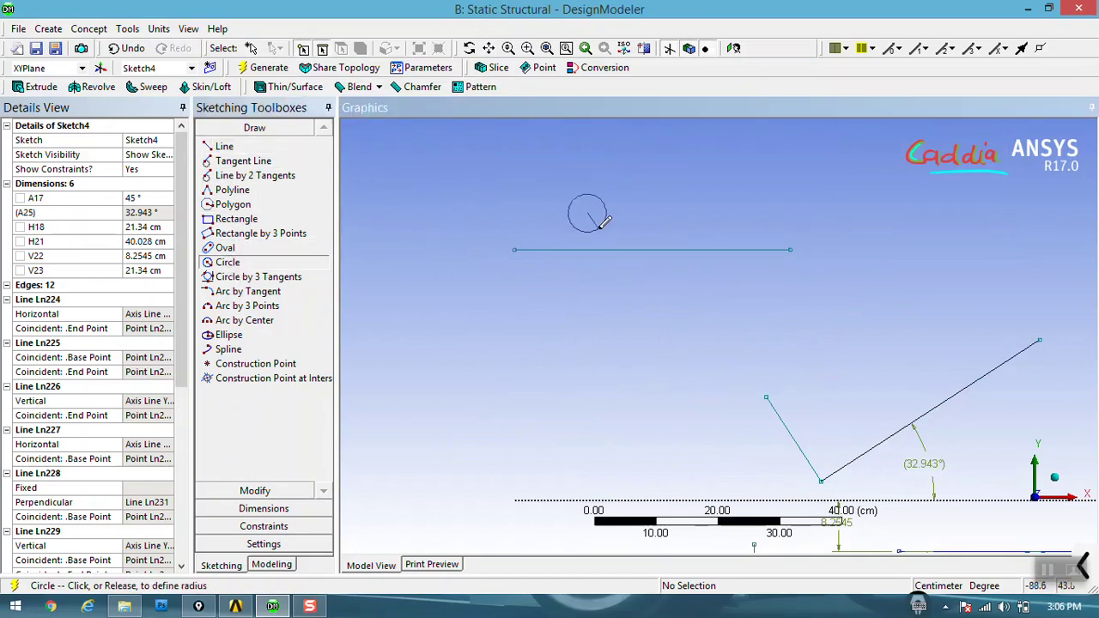
left_click(606, 221)
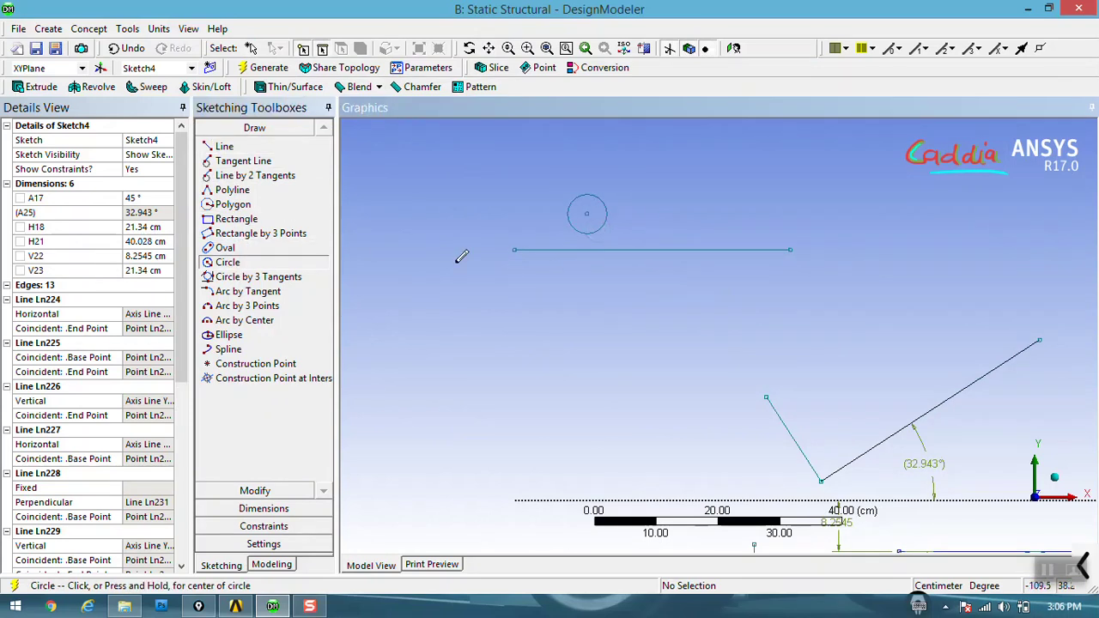
- Constrain the circle's centre to the line's midpoint, then stretch the line's left end to test it
left_click(262, 526)
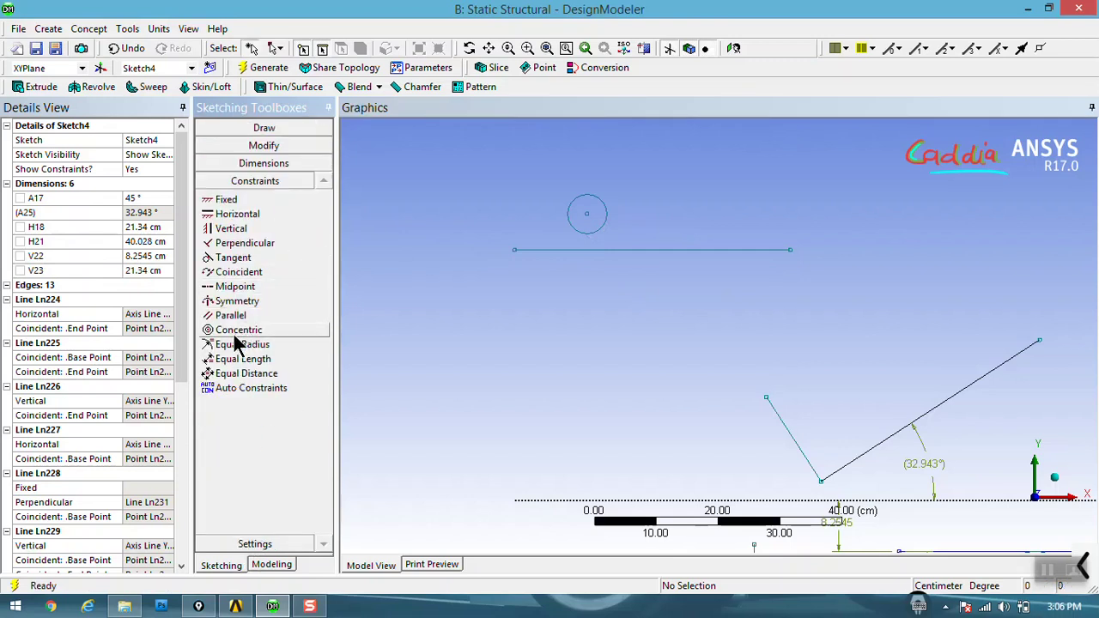
left_click(638, 251)
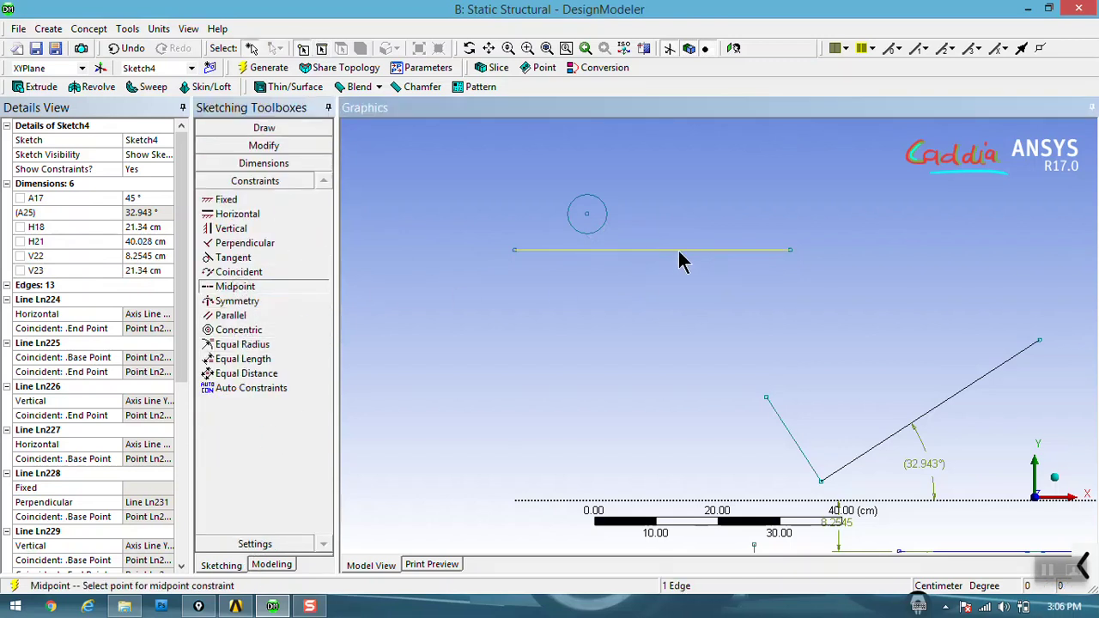
left_click(587, 219)
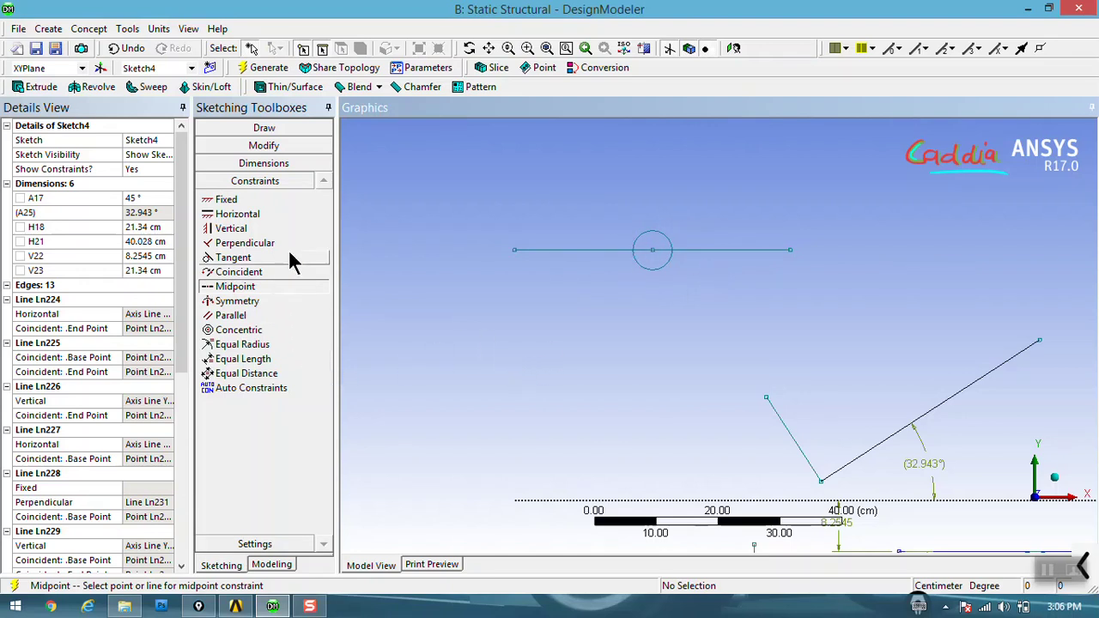
left_click(258, 143)
left_click(238, 254)
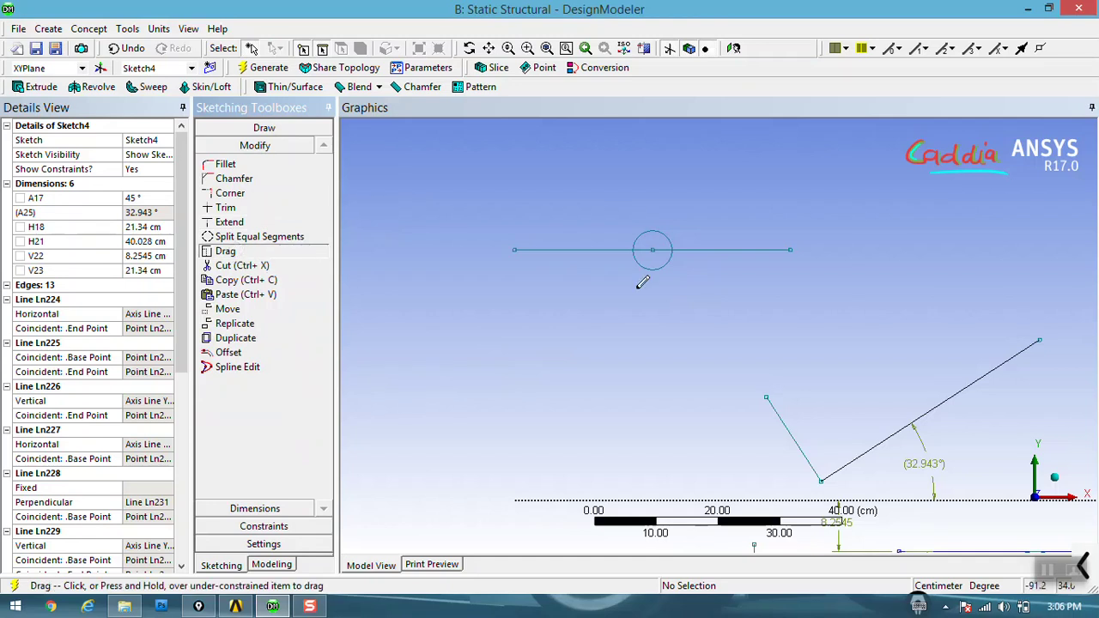
mouse_move(514, 250)
left_mouse_down()
mouse_move(395, 216)
mouse_move(388, 280)
mouse_move(356, 348)
mouse_move(444, 192)
mouse_move(407, 177)
mouse_move(413, 214)
left_mouse_up()
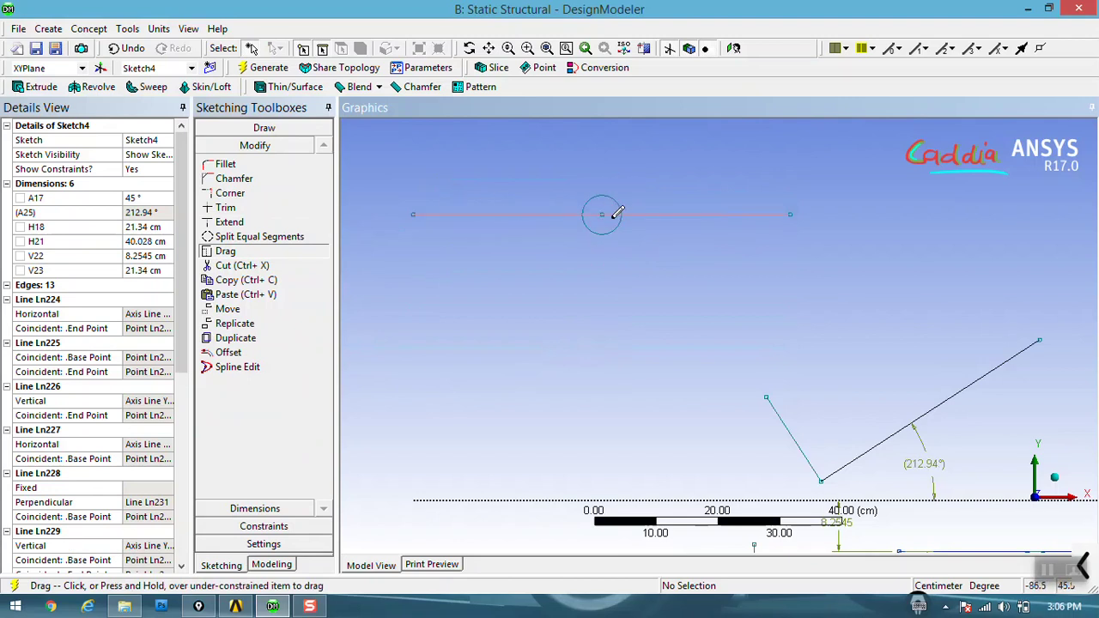
left_click(265, 528)
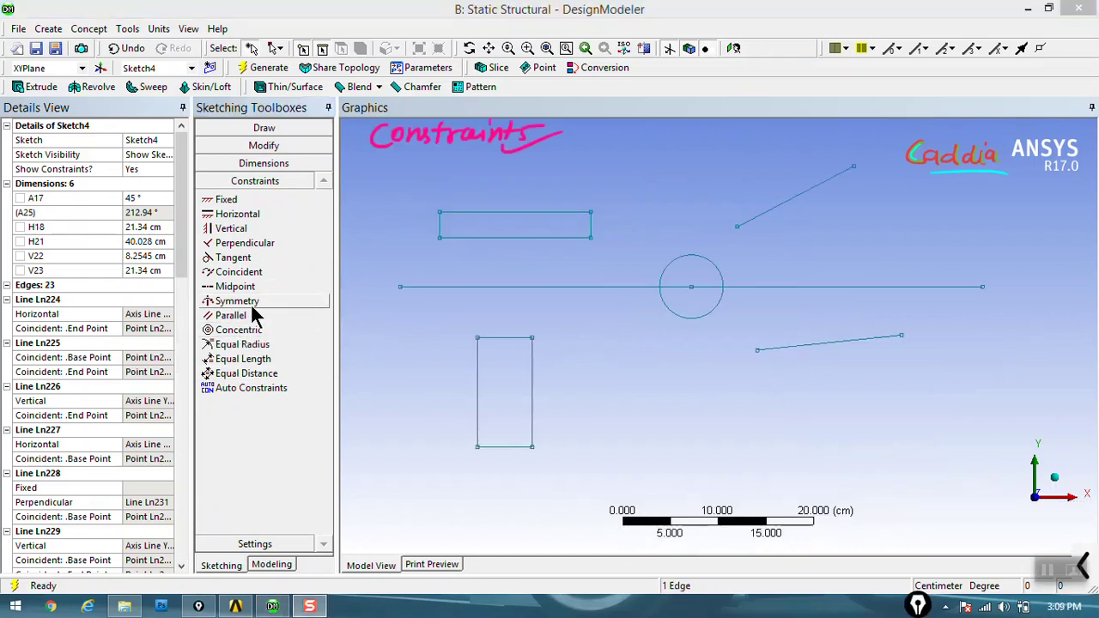
- Start the Symmetry constraint so it waits for a mirror axis
left_click(260, 300)
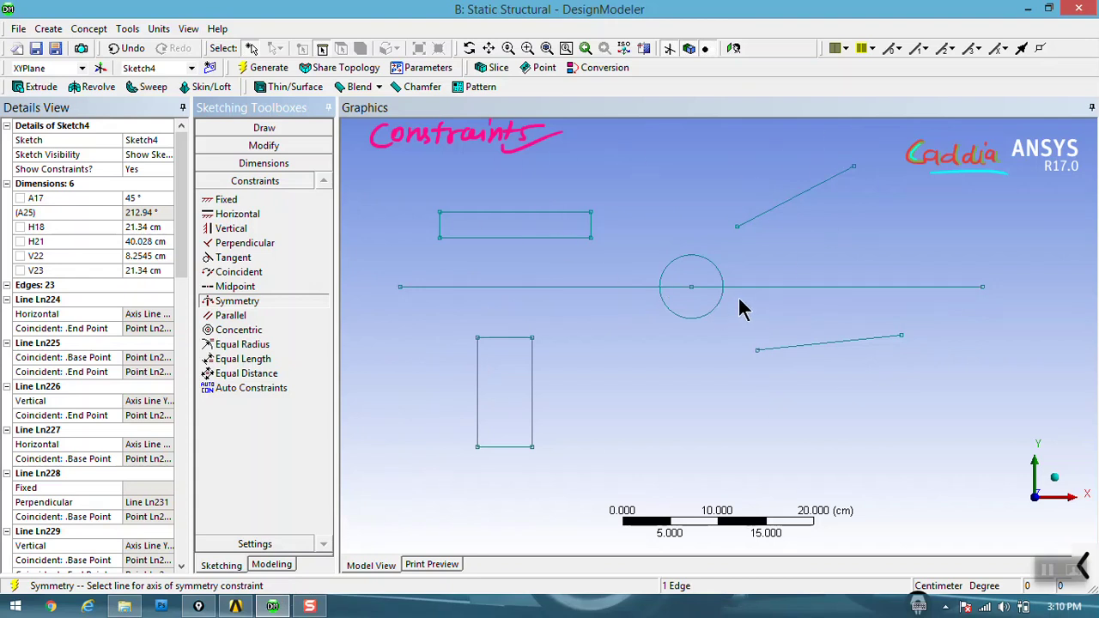
- Mirror the lower slanted line against the upper one about the long horizontal line
left_click(782, 288)
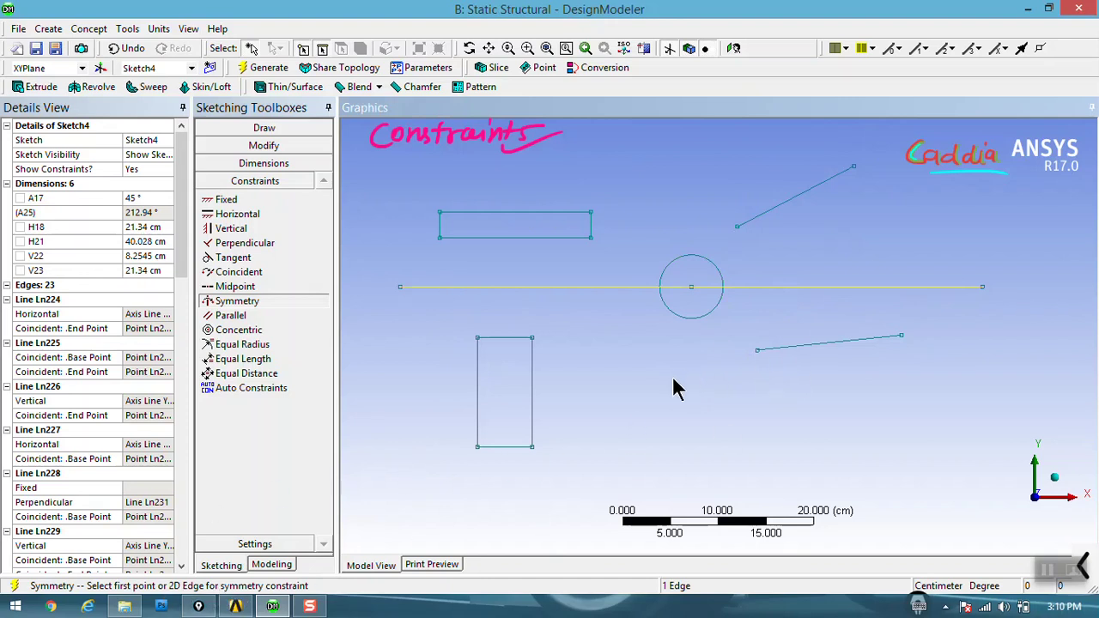
left_click(817, 348)
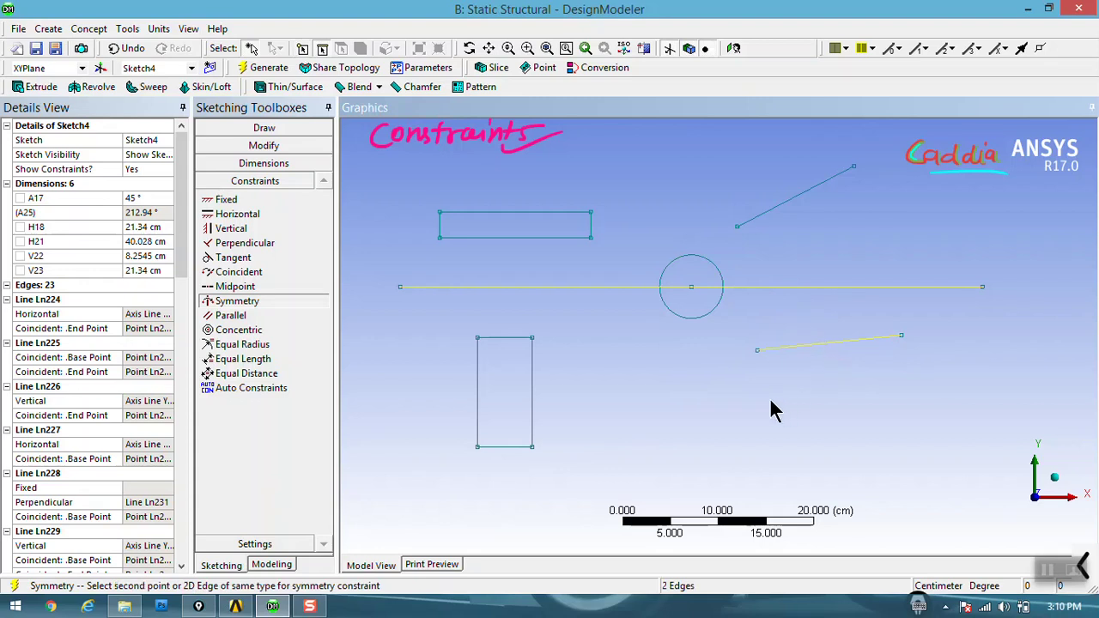
left_click(783, 207)
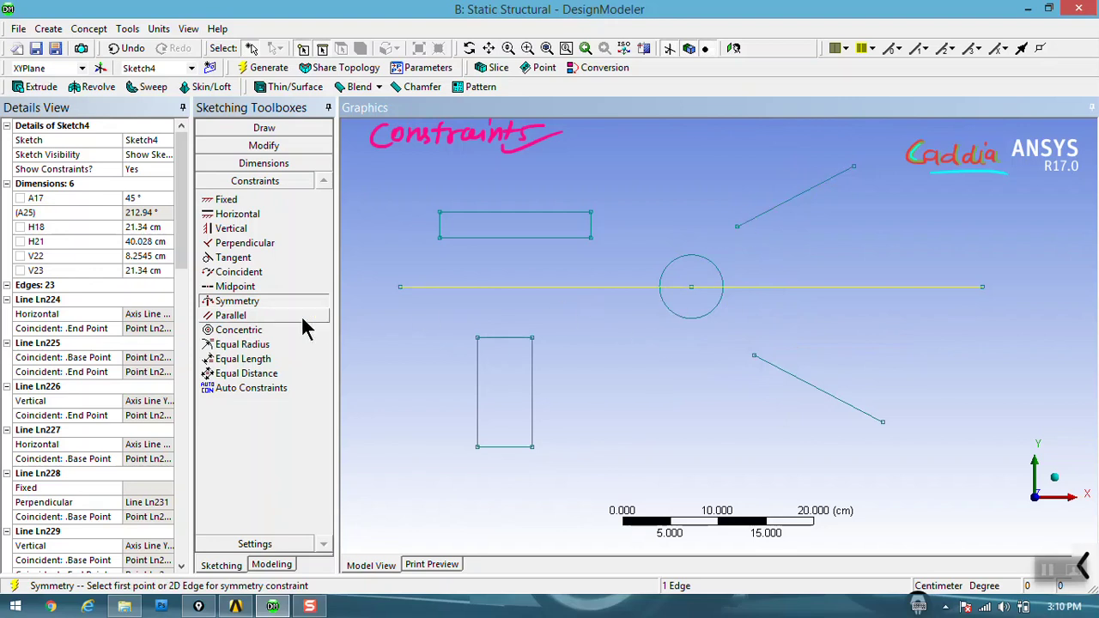
left_click(274, 148)
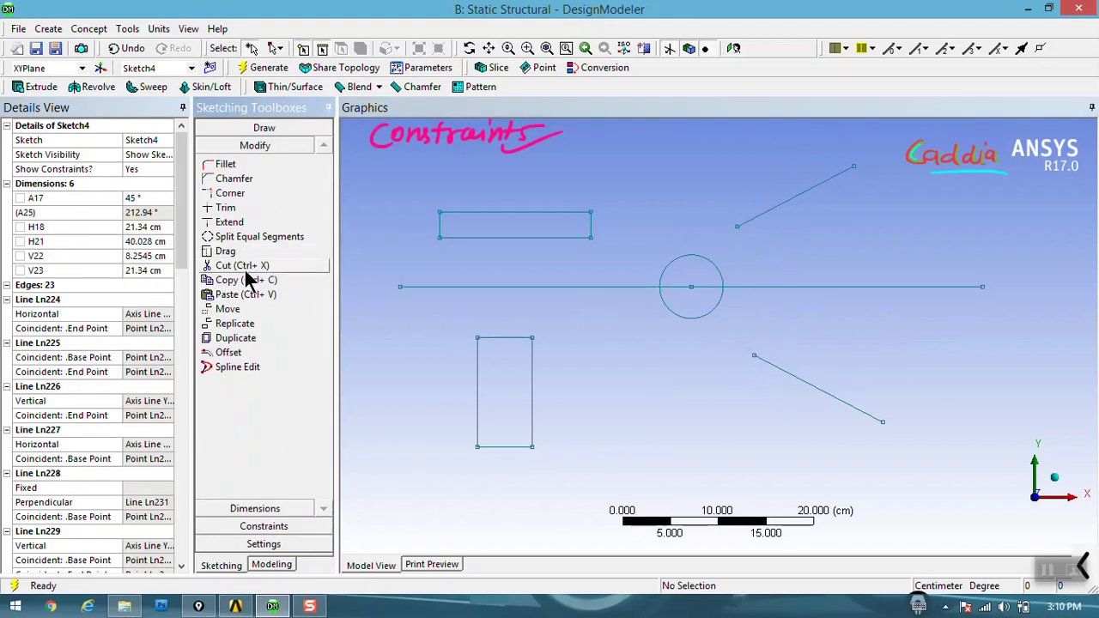
- Drag the slanted lines' inner ends onto the circle so they form a symmetric V
left_click(225, 251)
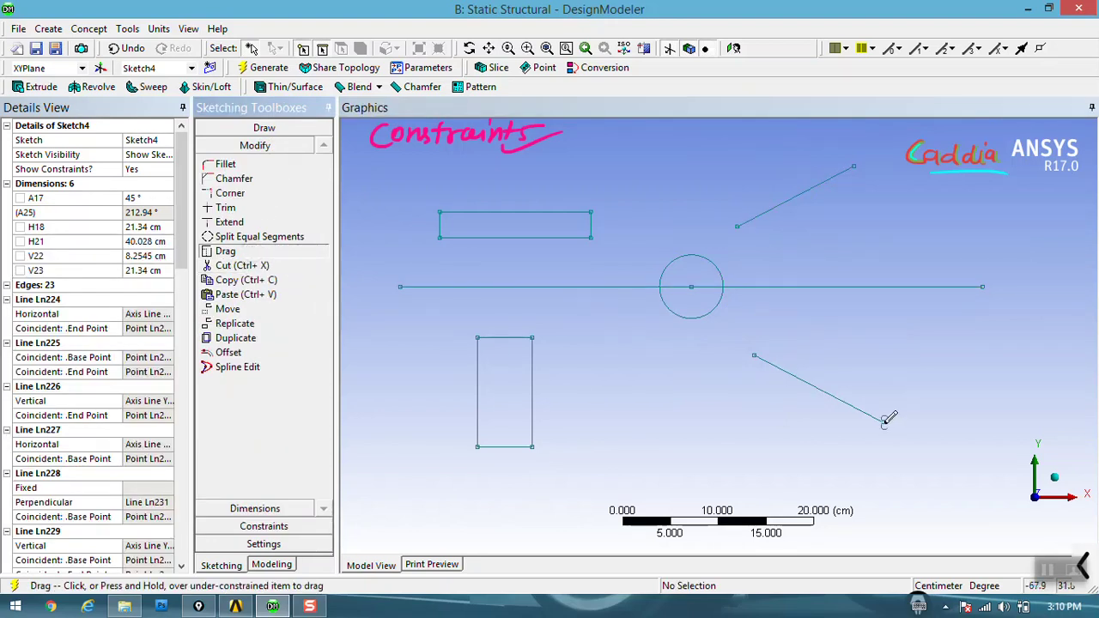
left_click_drag(884, 412, 871, 406)
mouse_move(790, 371)
left_mouse_down()
mouse_move(634, 290)
mouse_move(587, 379)
mouse_move(607, 455)
mouse_move(631, 371)
mouse_move(624, 514)
mouse_move(699, 345)
mouse_move(729, 334)
mouse_move(717, 350)
left_mouse_up()
left_click_drag(736, 213, 656, 238)
left_click_drag(717, 349, 674, 329)
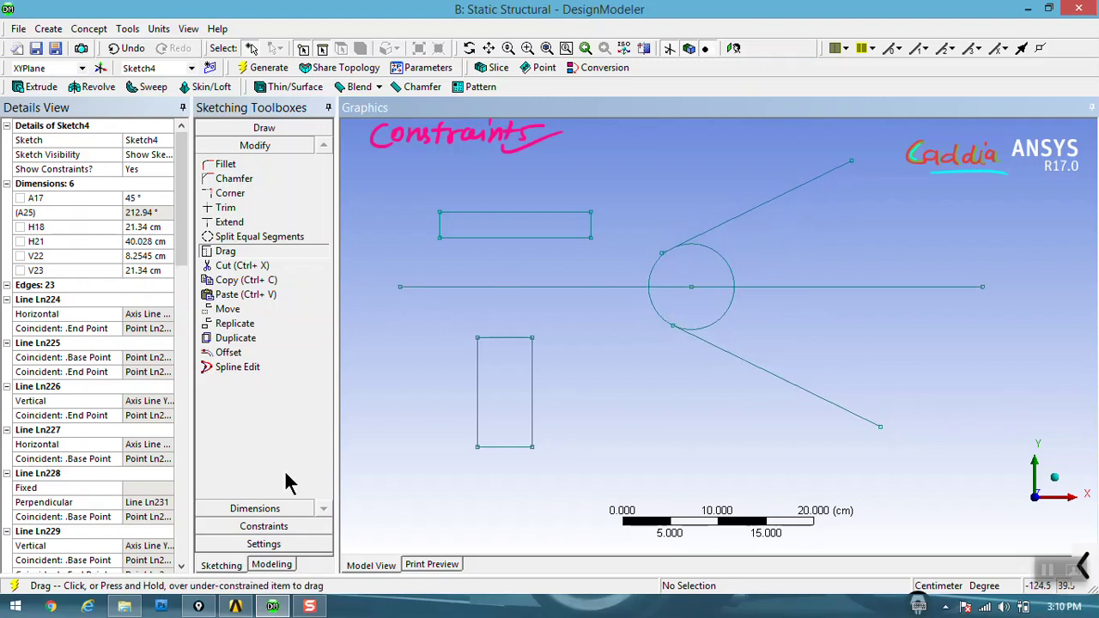
left_click(275, 527)
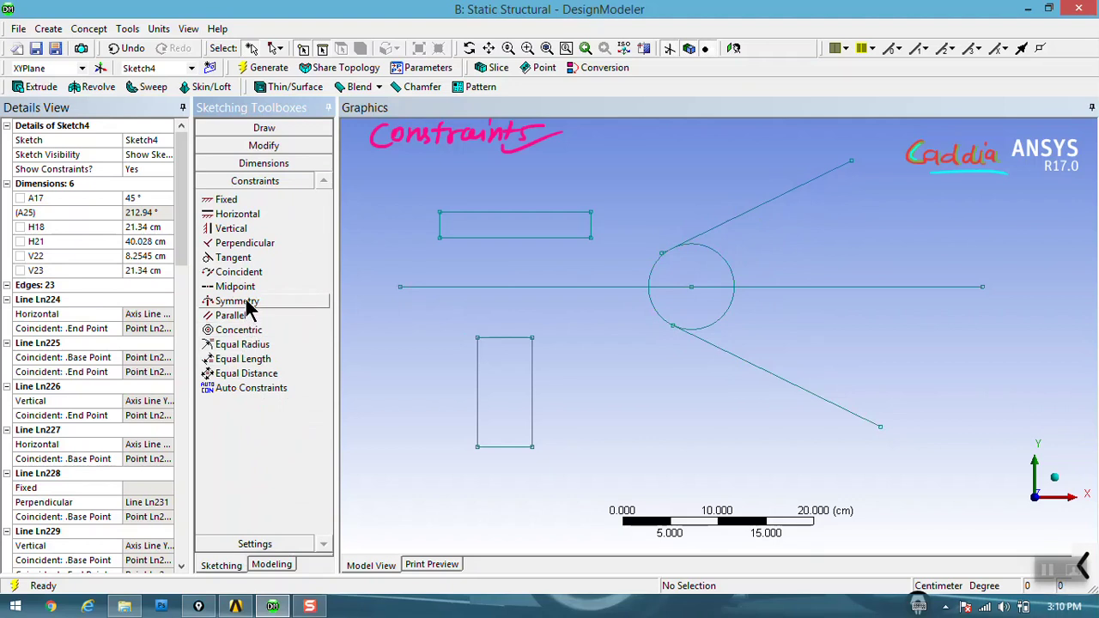
- Pair the top, right, left and bottom edges of both rectangles as symmetric about the horizontal line
left_click(237, 300)
left_click(503, 287)
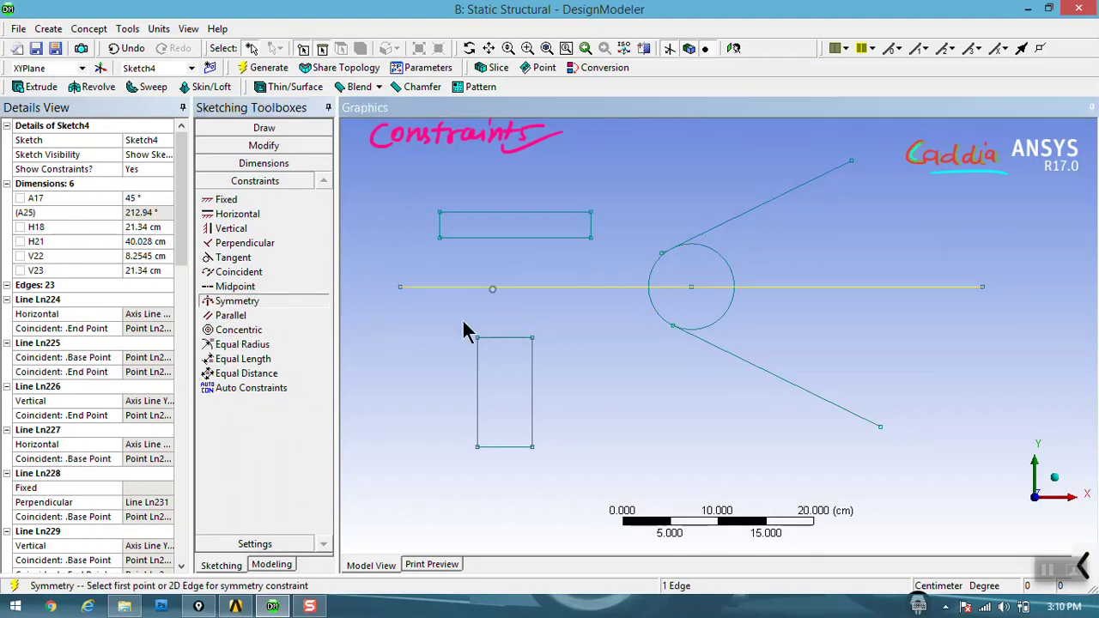
left_click(507, 337)
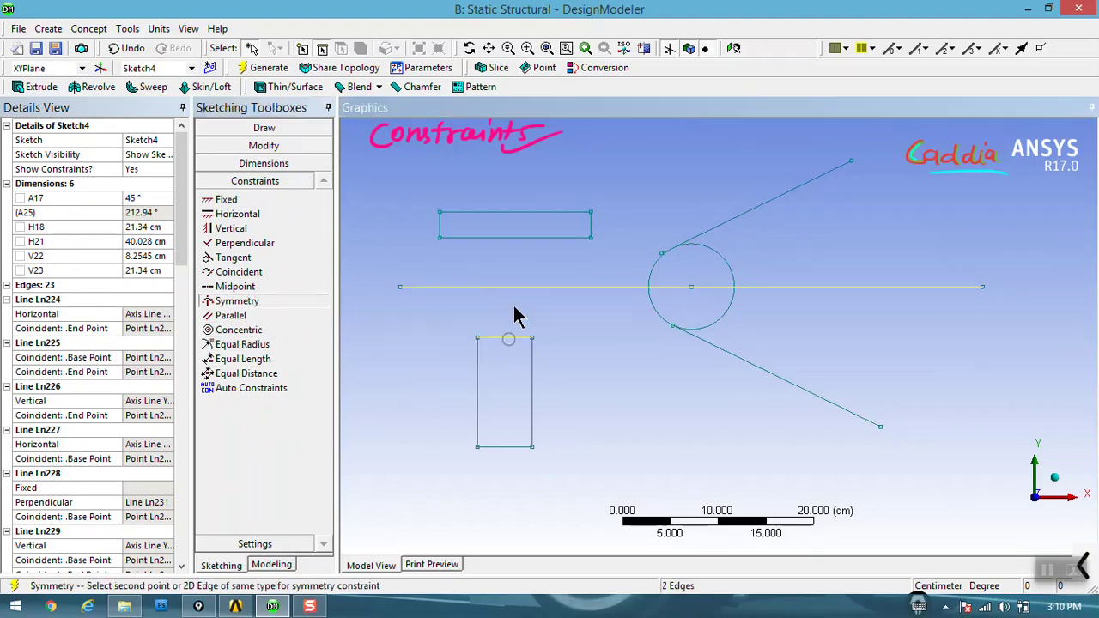
left_click(520, 237)
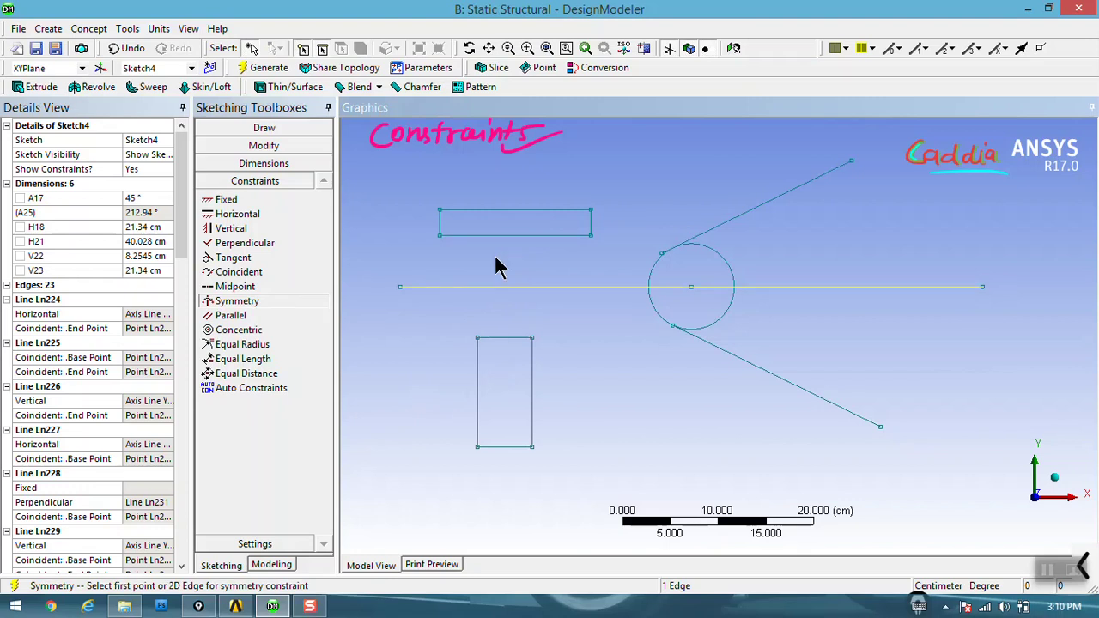
left_click(533, 369)
left_click(591, 223)
left_click(477, 382)
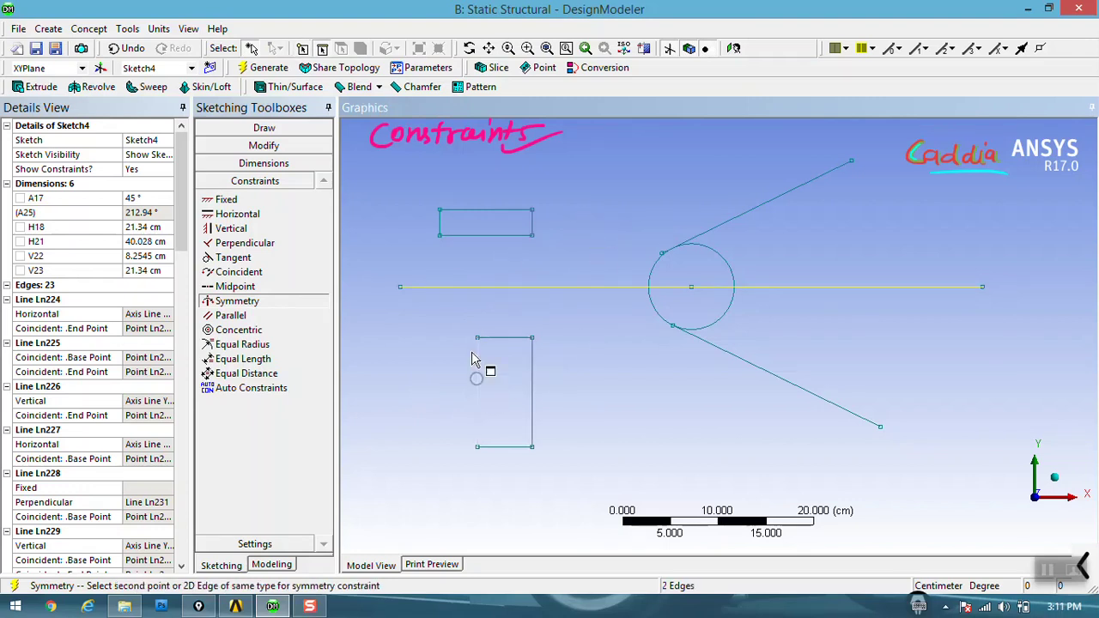
left_click(439, 231)
left_click(464, 448)
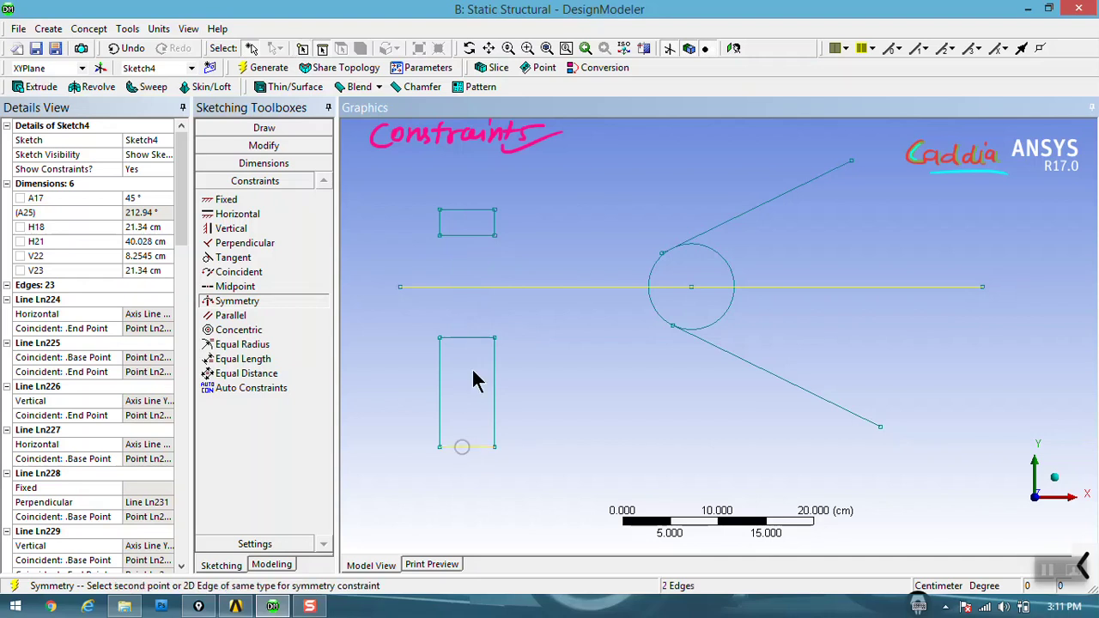
left_click(469, 209)
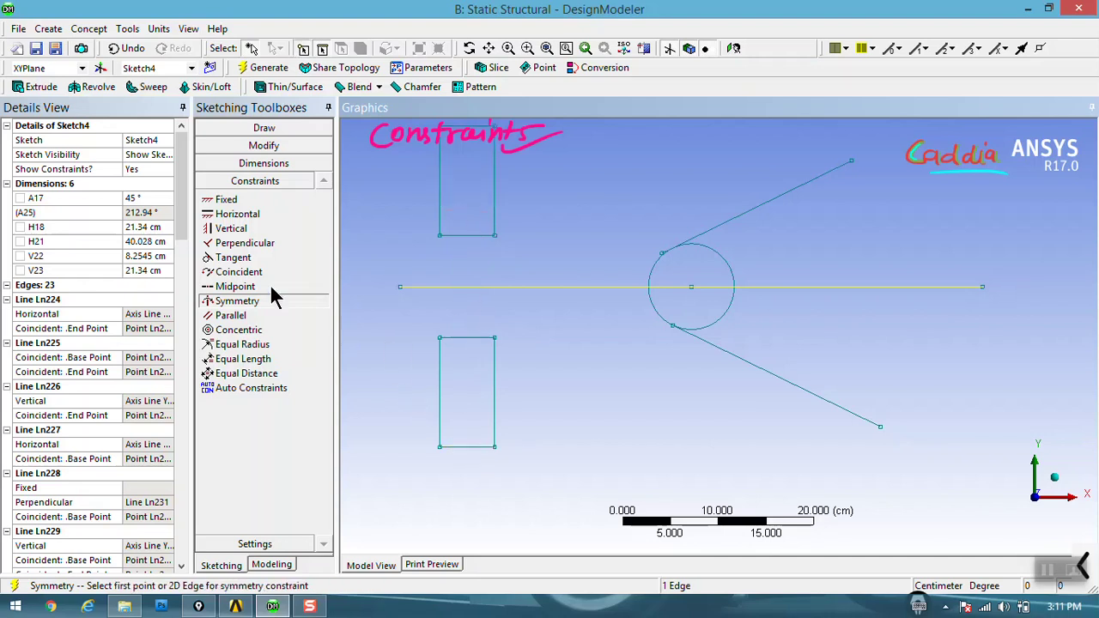
left_click(258, 146)
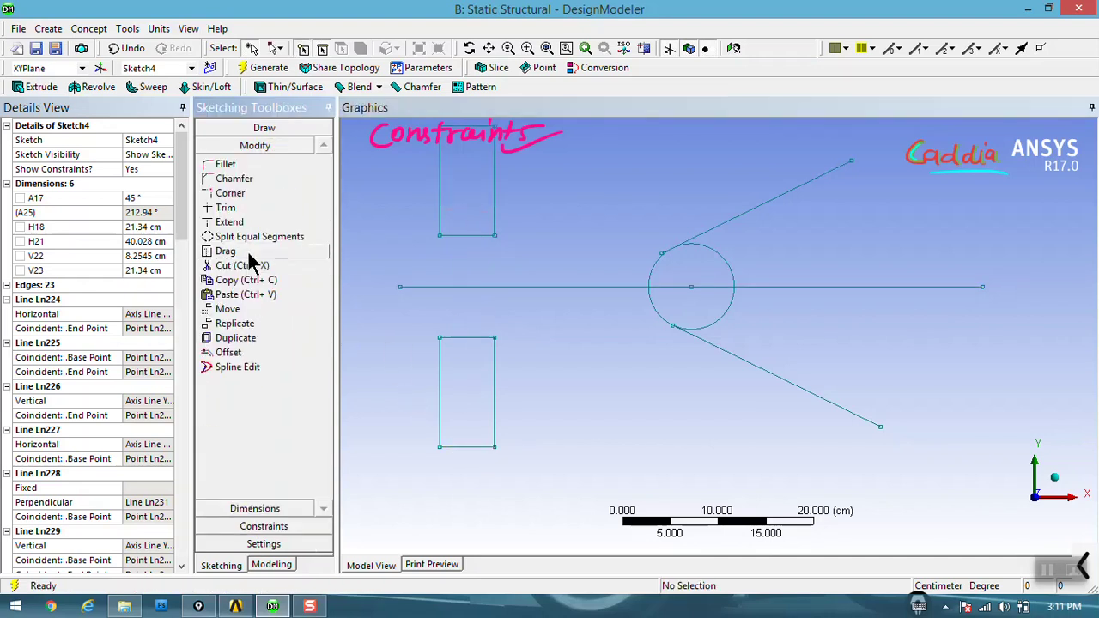
- Drag the rectangles' right, top, bottom and left edges to resize both symmetrically
left_click(249, 254)
mouse_move(496, 365)
left_mouse_down()
mouse_move(595, 368)
mouse_move(590, 378)
left_mouse_up()
left_click_drag(524, 338, 524, 347)
left_click_drag(499, 446, 510, 370)
mouse_move(441, 333)
left_mouse_down()
mouse_move(510, 321)
mouse_move(499, 320)
left_mouse_up()
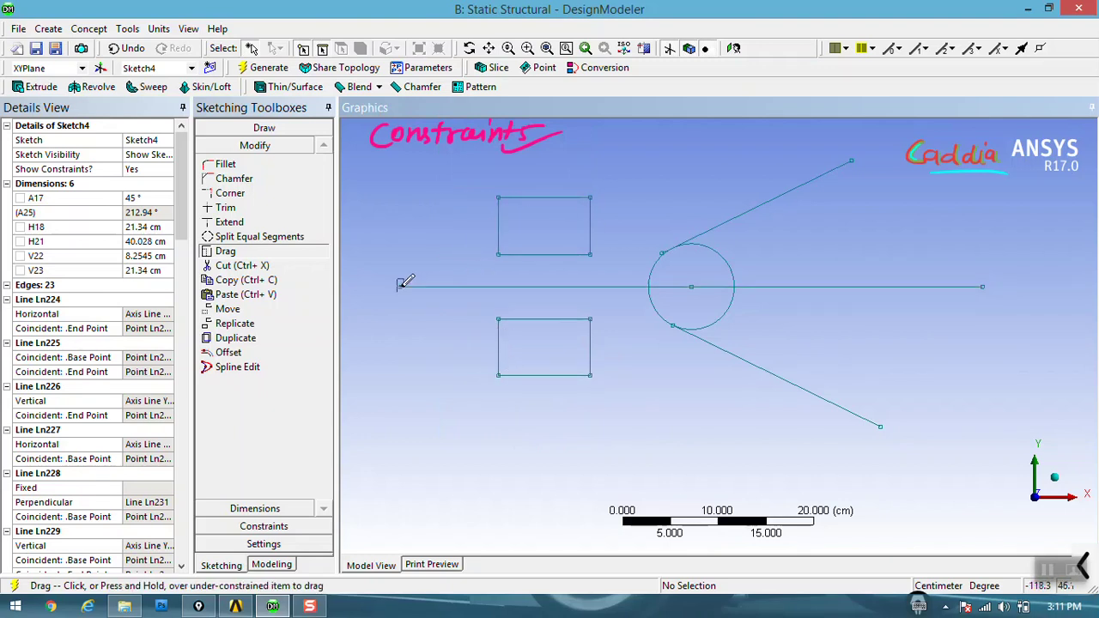
left_click_drag(402, 285, 406, 262)
- Draw a short slanted line below the circle
left_click(259, 525)
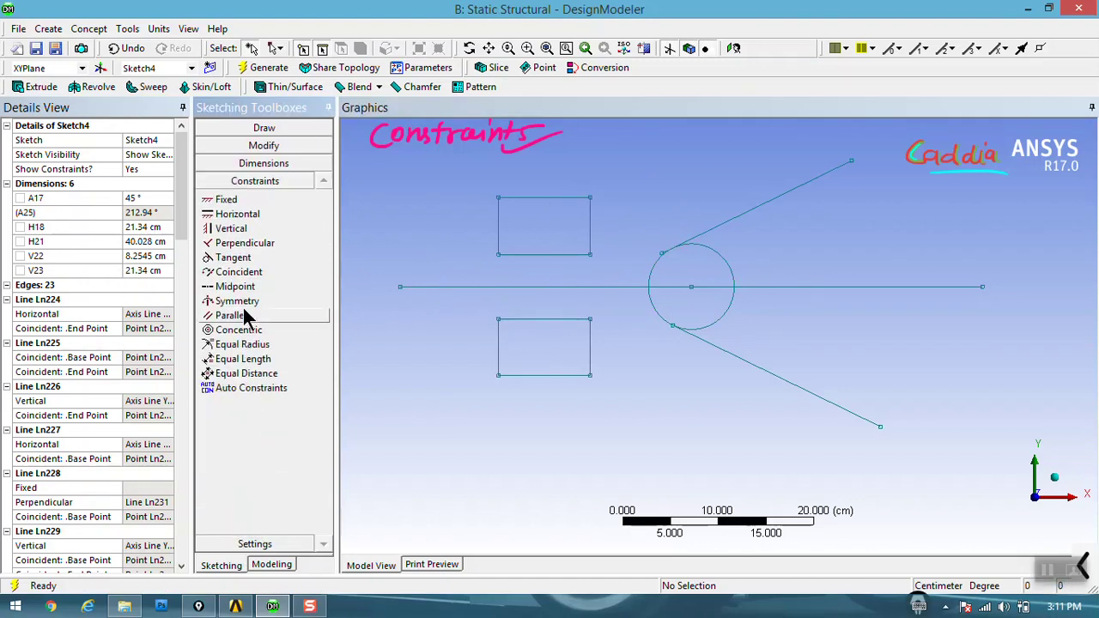
left_click(243, 314)
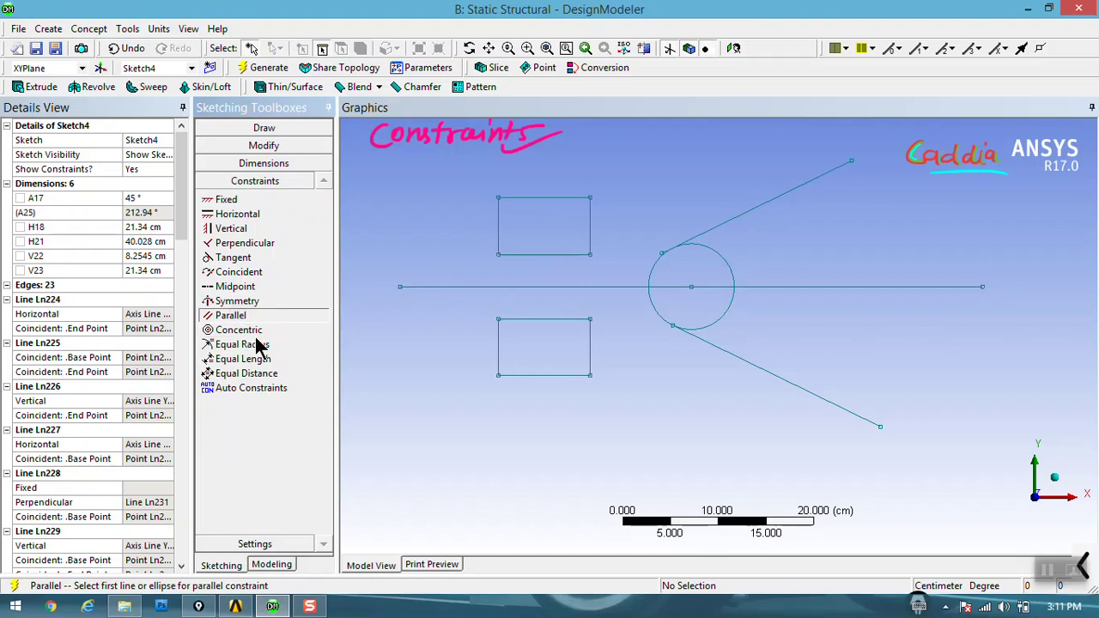
left_click(273, 127)
left_click(224, 147)
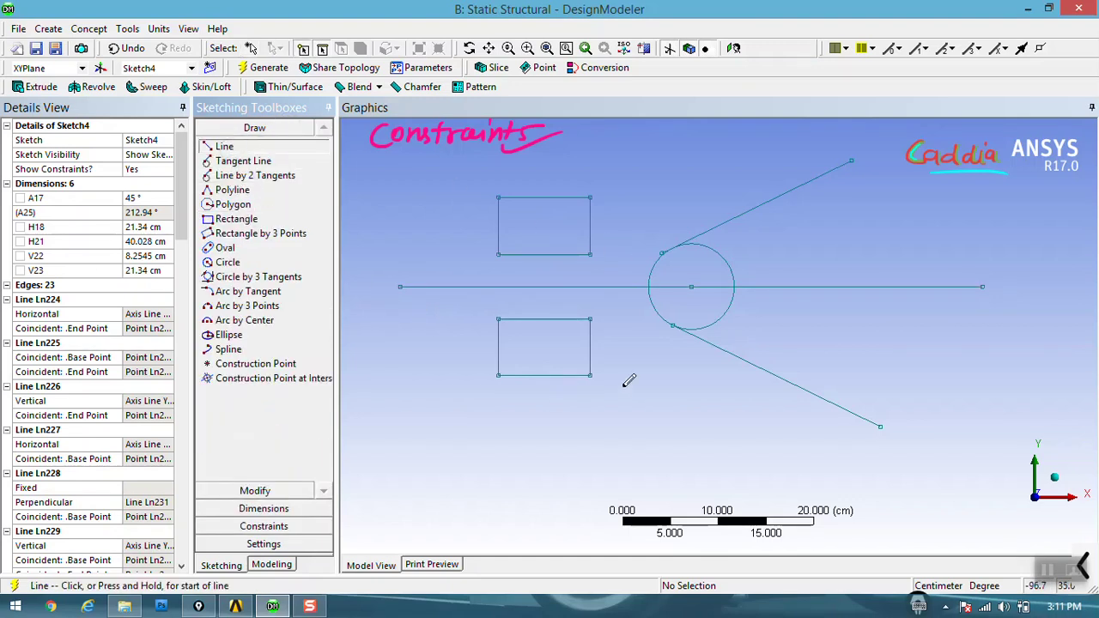
left_click_drag(660, 361, 735, 436)
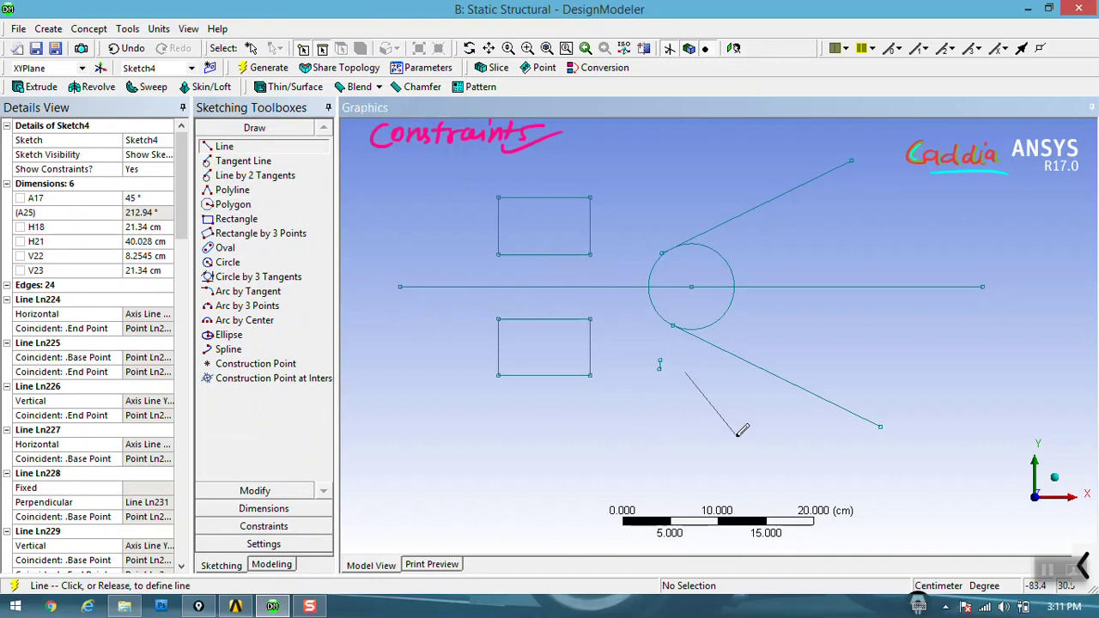
- Make the short line parallel to the V's lower slanted arm
left_click(273, 527)
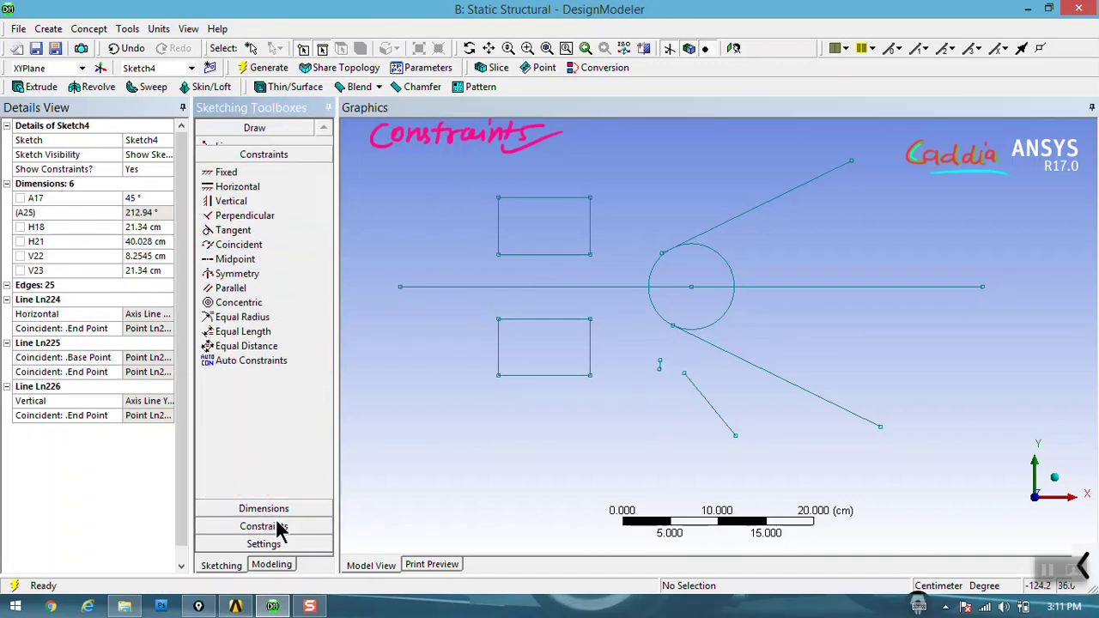
left_click(249, 316)
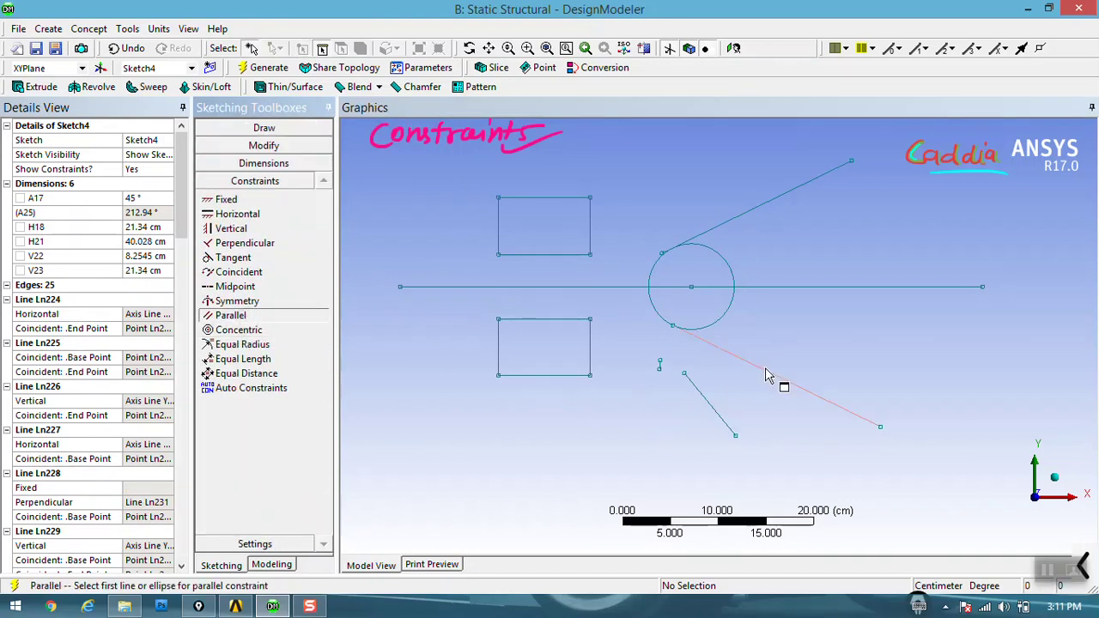
left_click(779, 378)
left_click(711, 409)
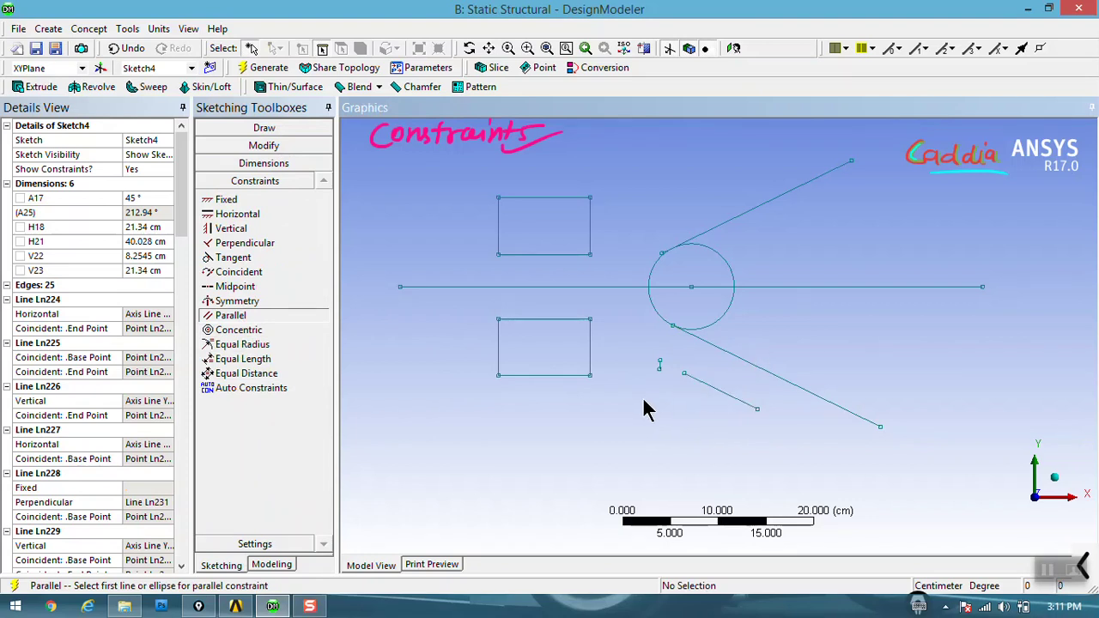
left_click(284, 128)
left_click(228, 262)
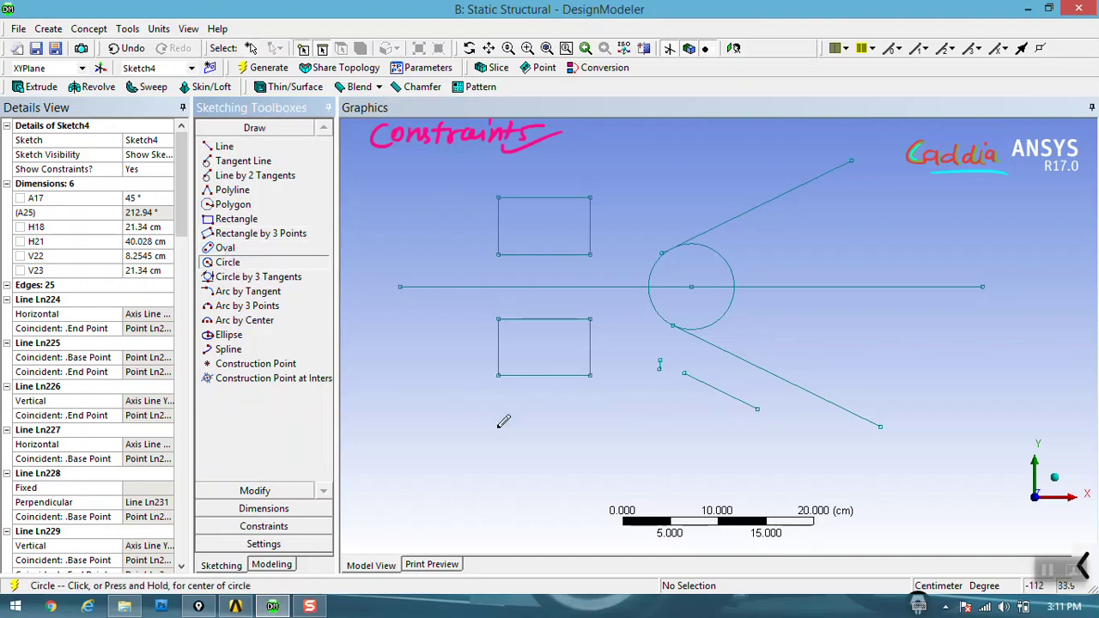
- Draw two circles to the lower right and make each concentric with the V's circle
mouse_move(800, 332)
left_mouse_down()
mouse_move(835, 331)
mouse_move(906, 359)
left_mouse_up()
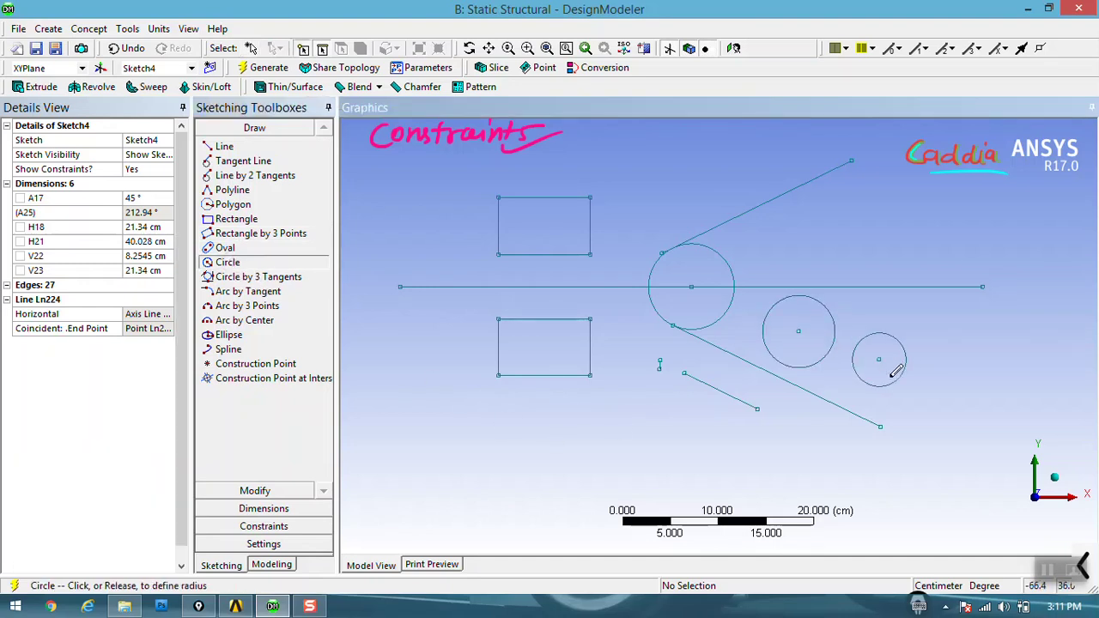
left_click(266, 527)
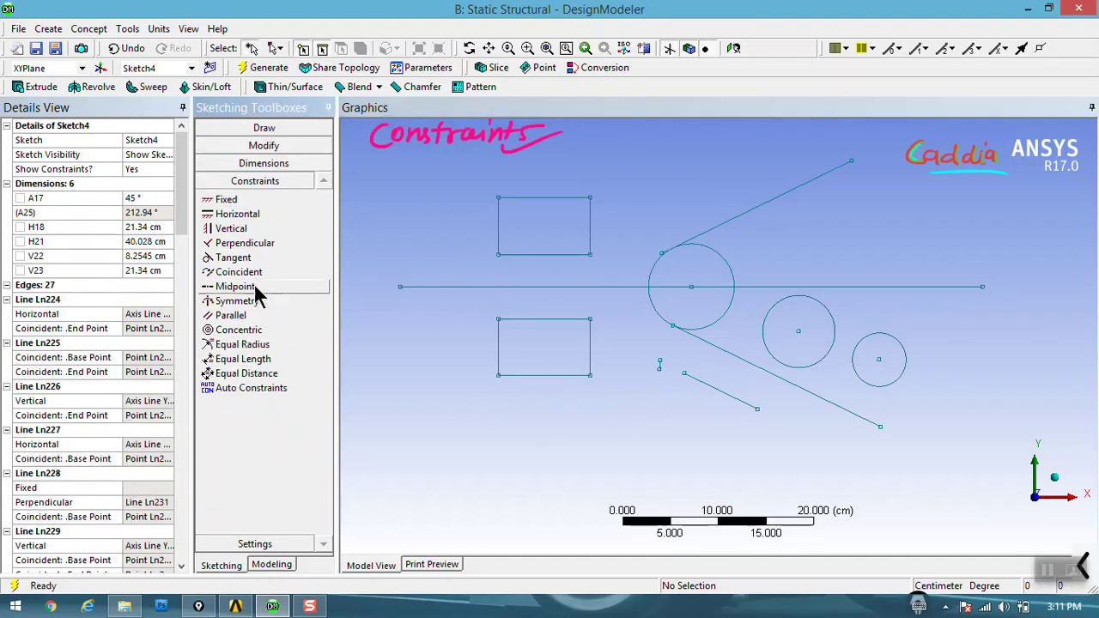
left_click(241, 332)
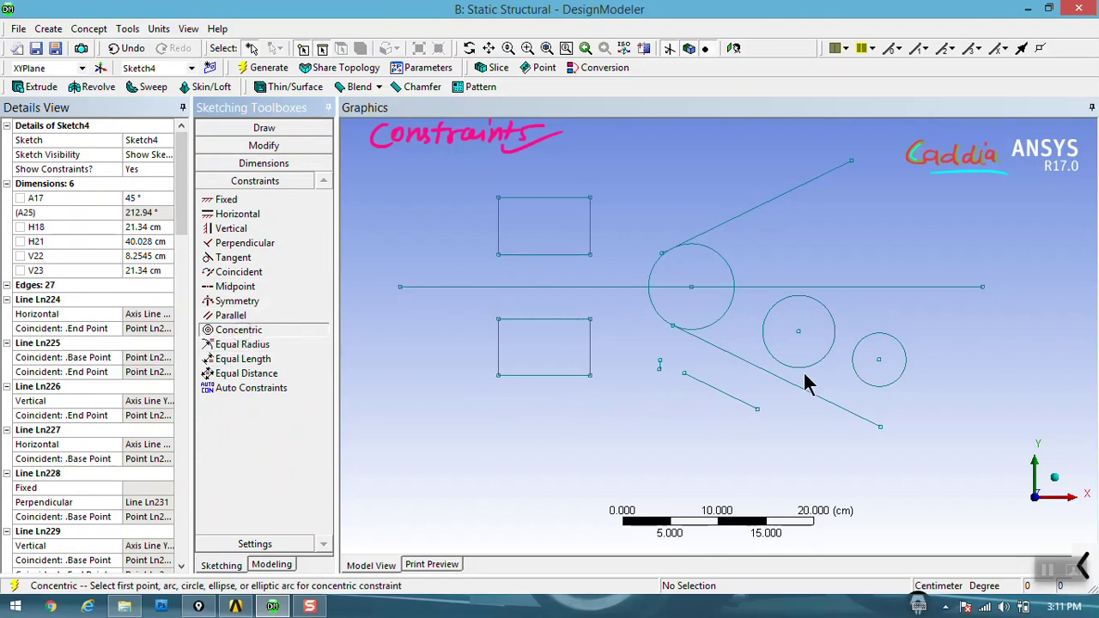
left_click(731, 313)
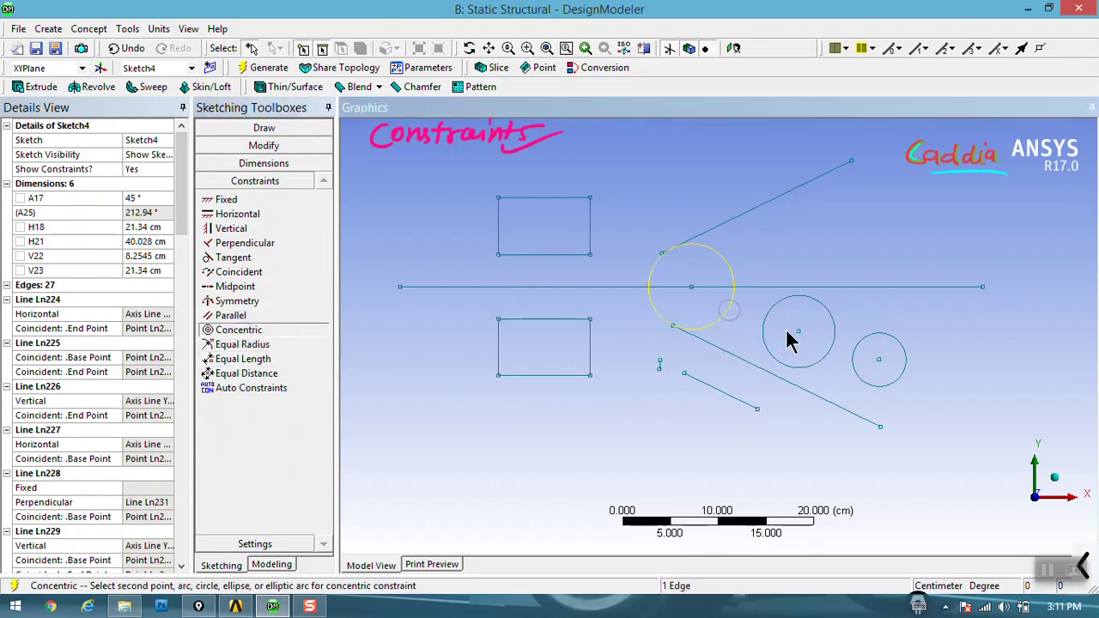
left_click(833, 342)
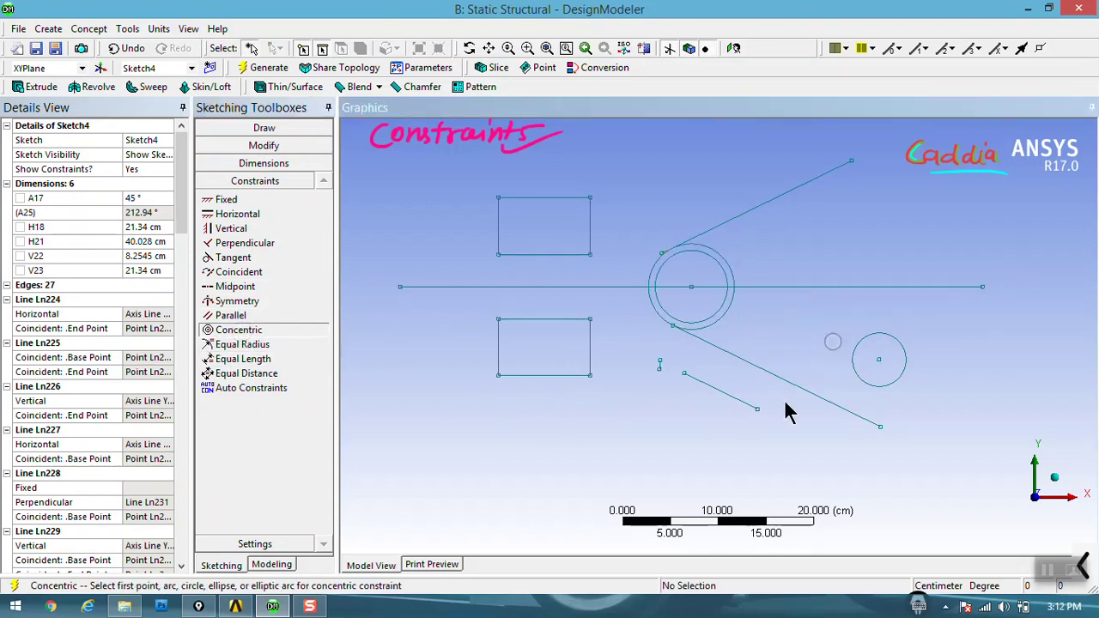
left_click(904, 371)
left_click(721, 305)
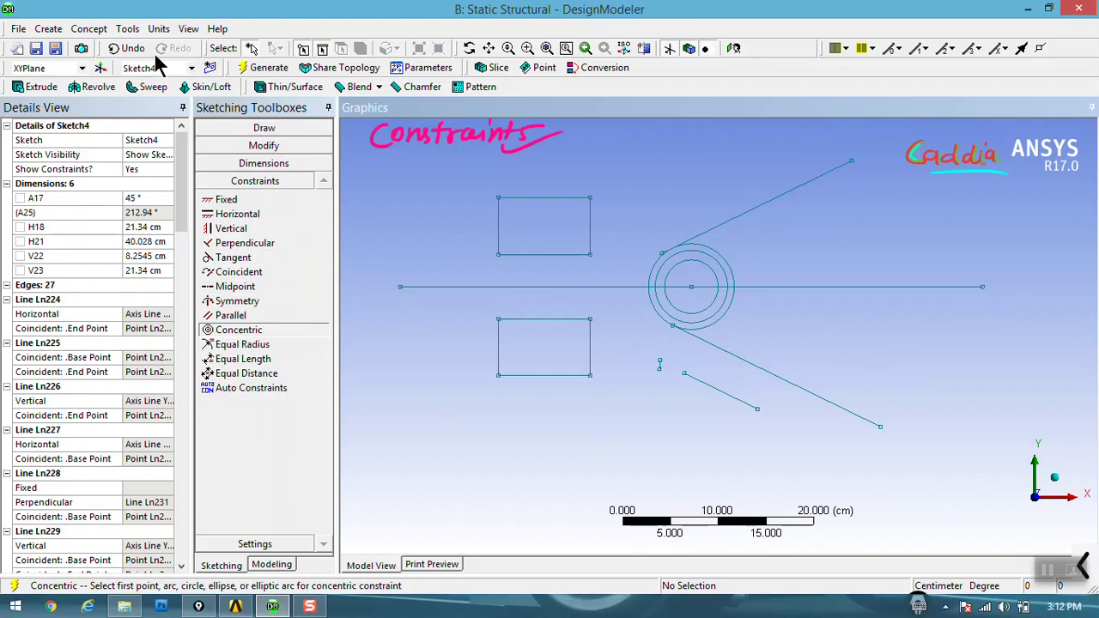
- Undo the concentric constraint and give the middle circle the large circle's radius
left_click(128, 48)
left_click(128, 48)
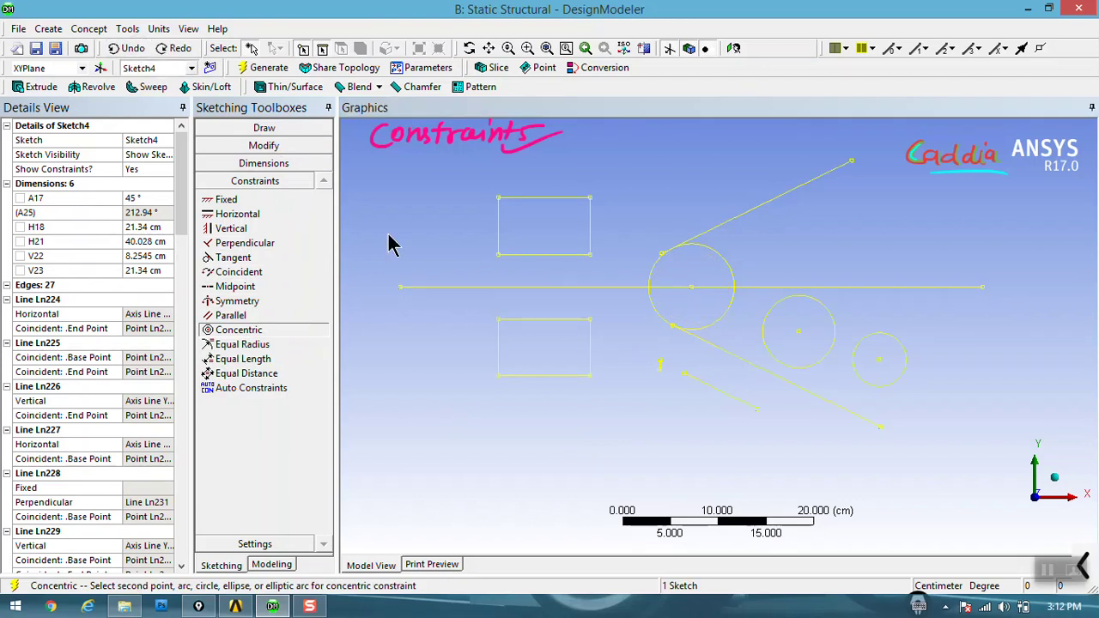
left_click(431, 270)
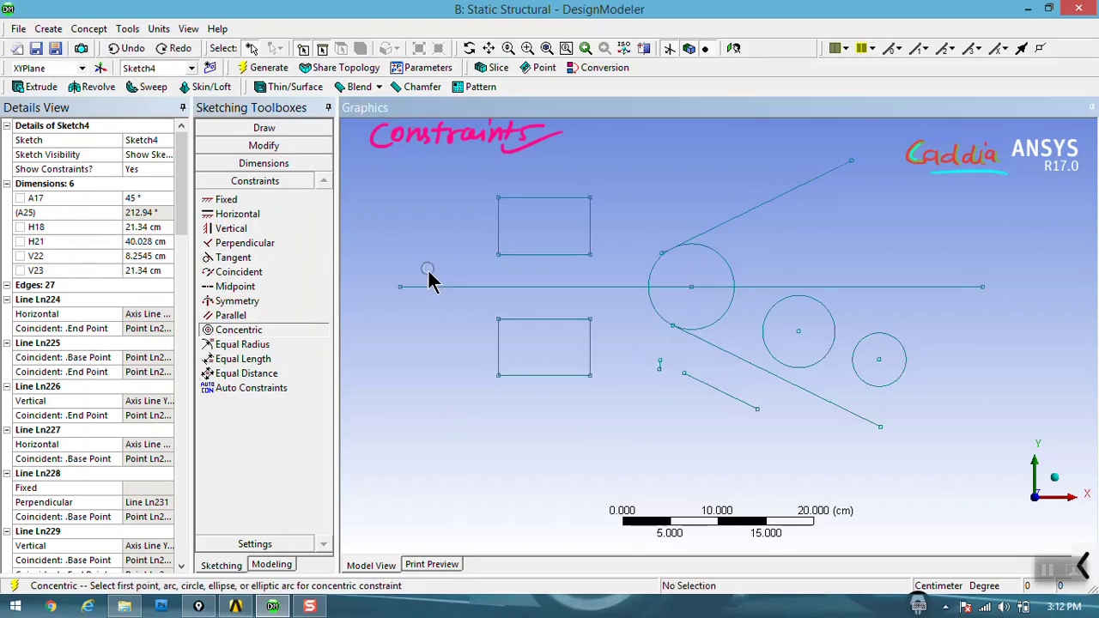
left_click(259, 345)
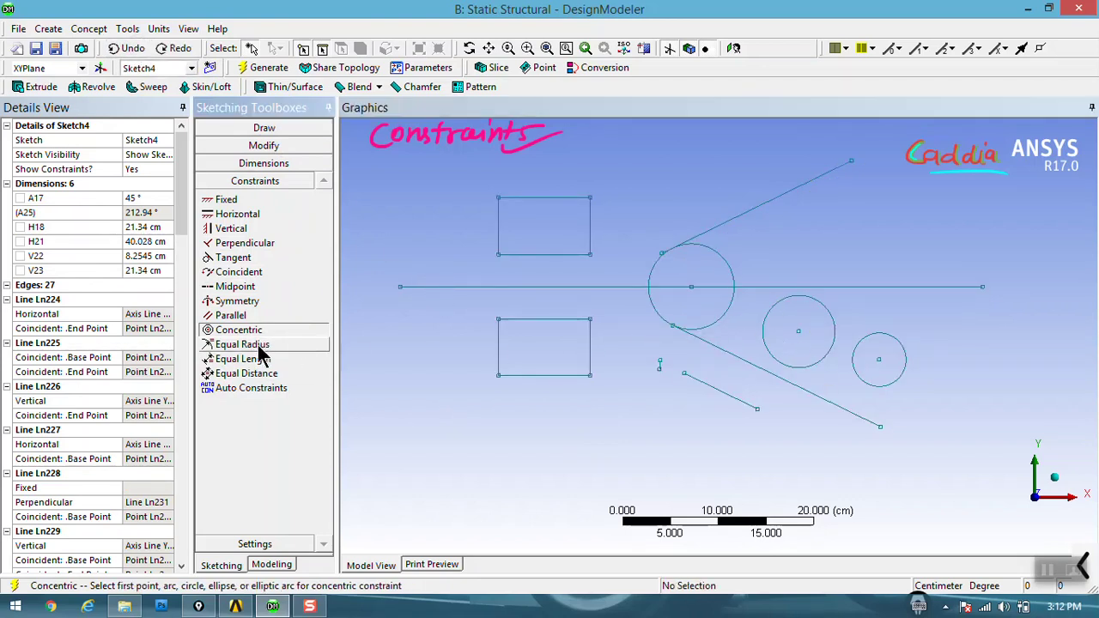
left_click(729, 263)
left_click(822, 301)
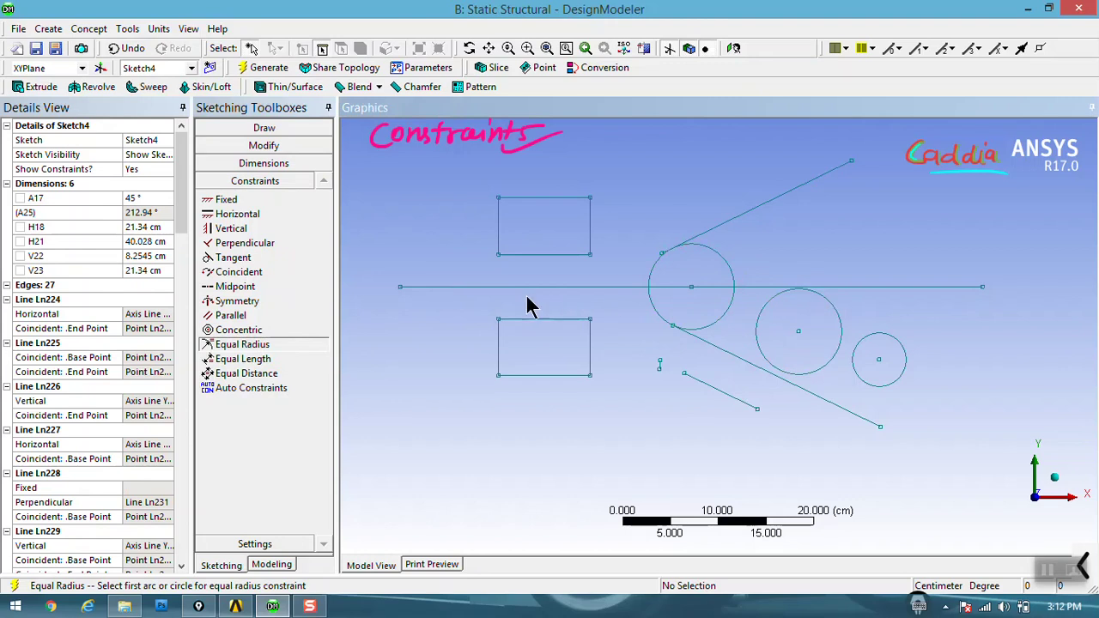
- Drag the large circle to shrink both equal-radius circles together
left_click(275, 143)
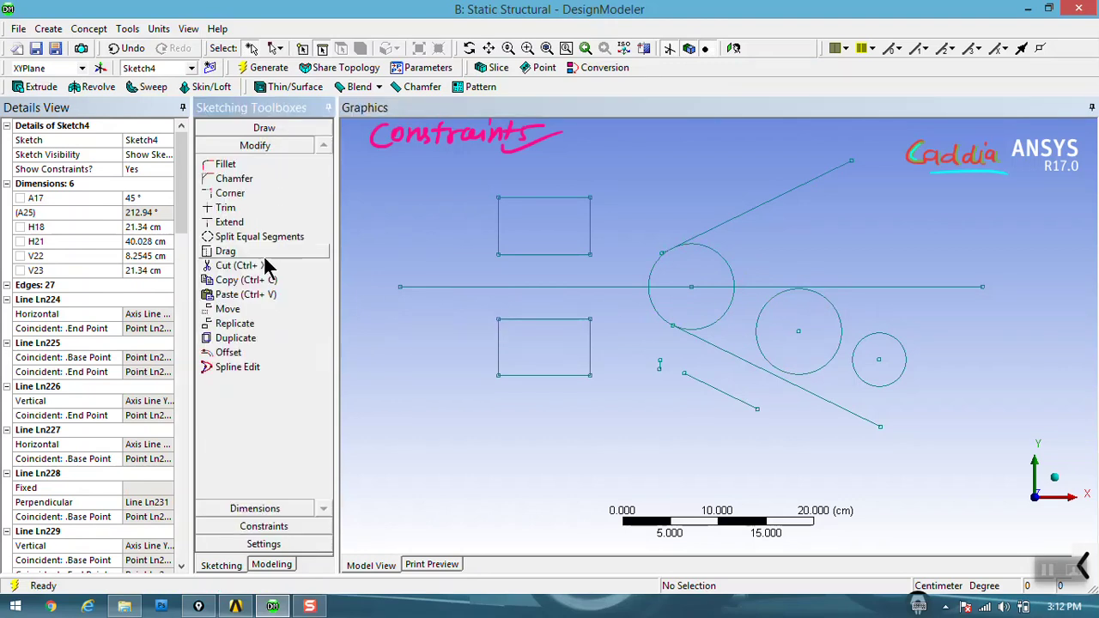
left_click(225, 250)
mouse_move(679, 246)
left_mouse_down()
mouse_move(713, 233)
mouse_move(677, 264)
left_mouse_up()
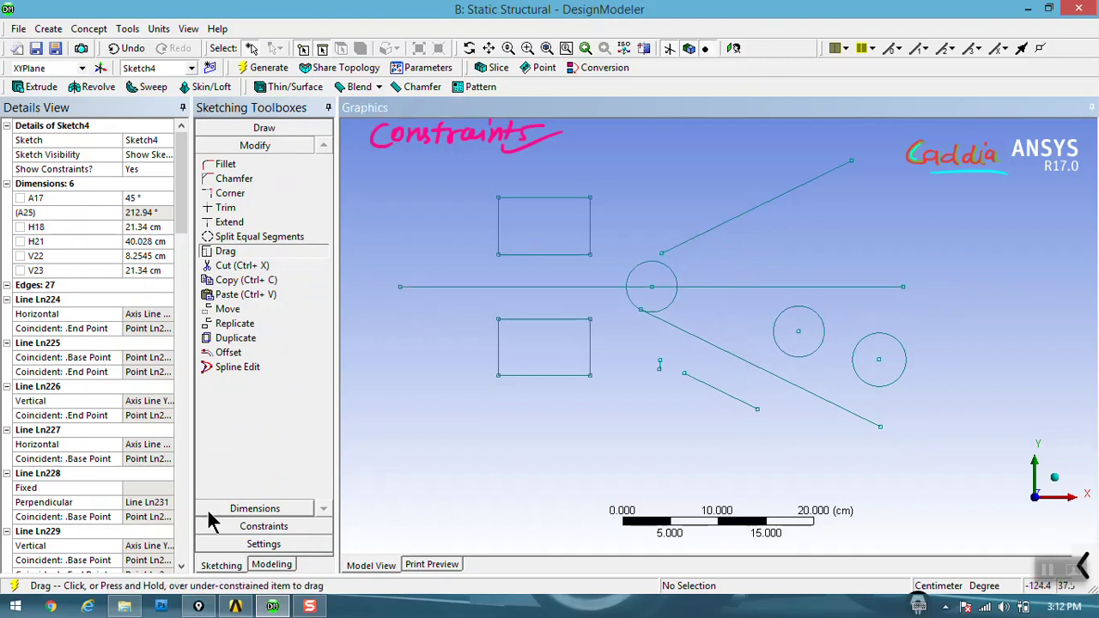
left_click(249, 525)
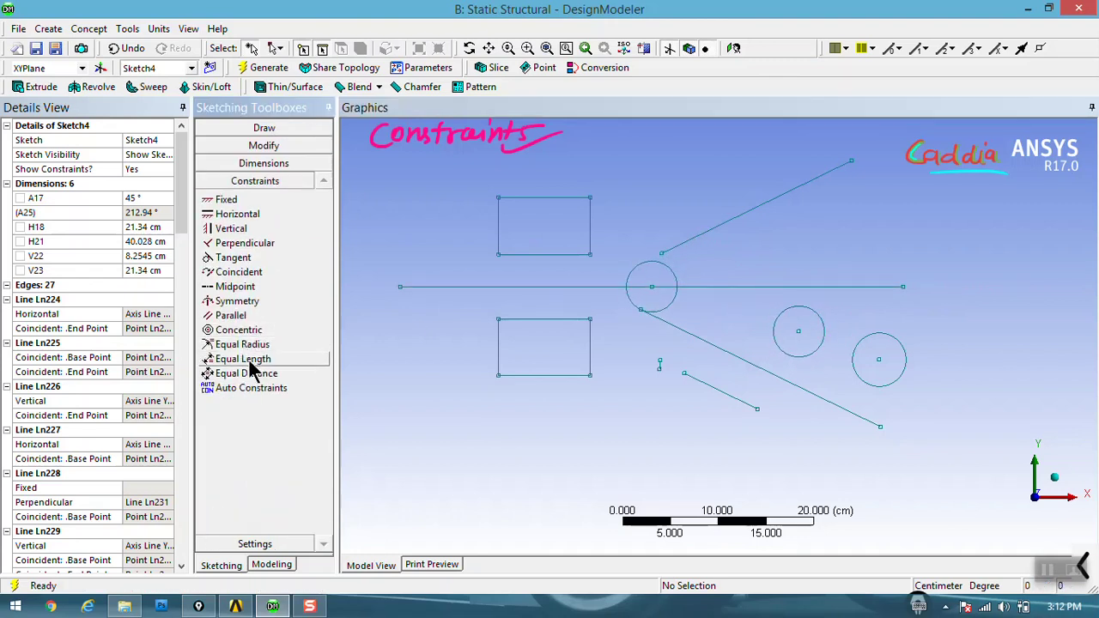
- Make the lower slanted line equal in length to the upper slanted line
left_click(252, 360)
left_click(687, 241)
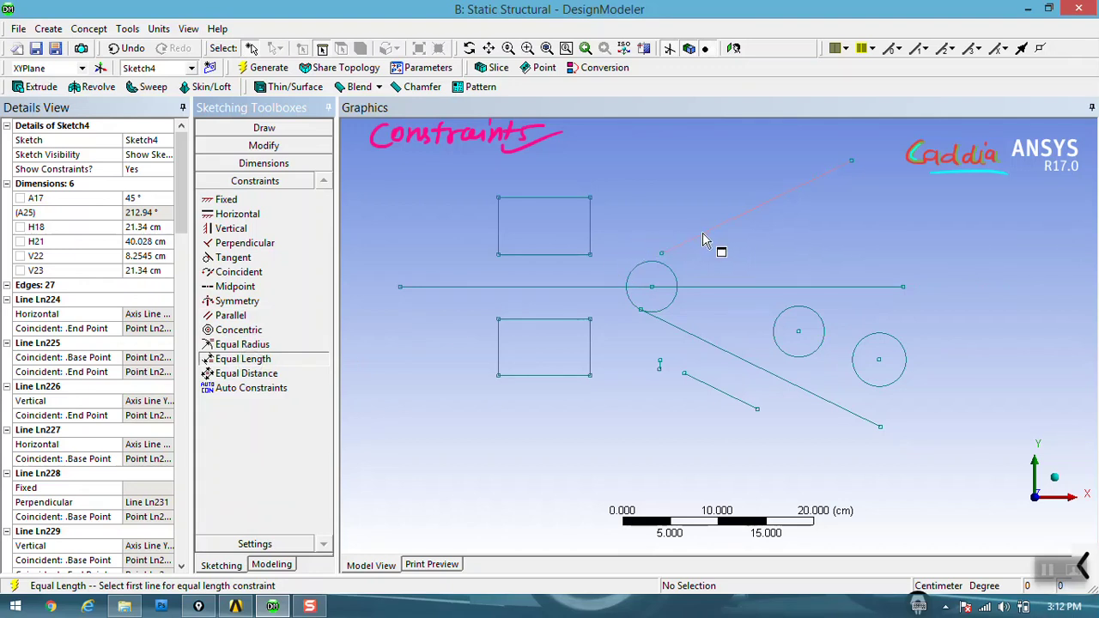
left_click(705, 341)
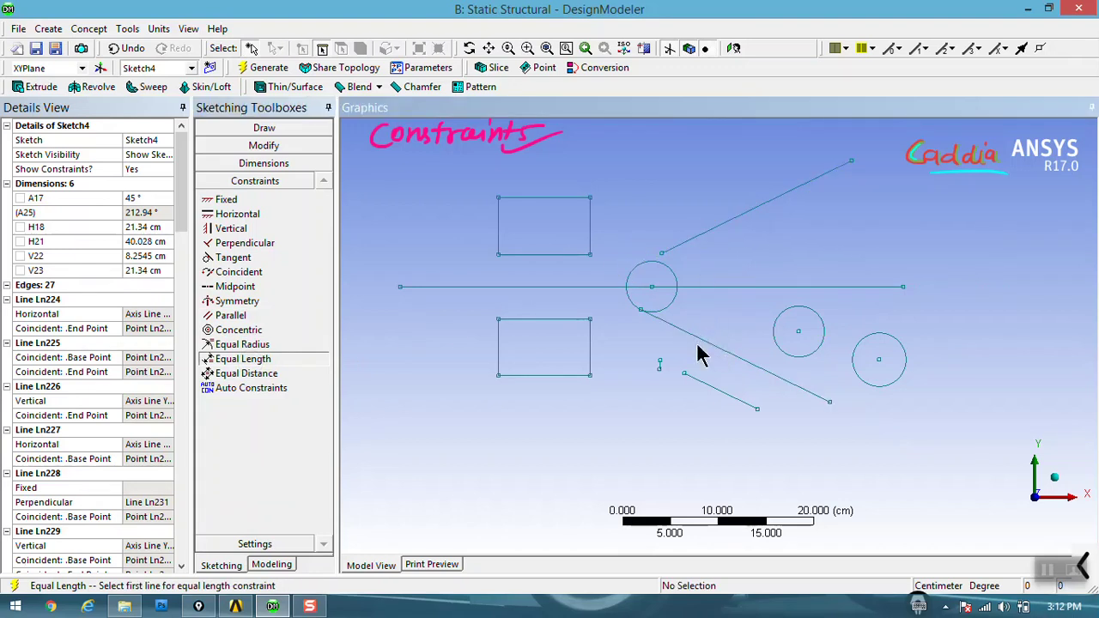
- Drag the upper line's endpoint to reshape the sketch while the arms stay equal
left_click(266, 146)
left_click(257, 253)
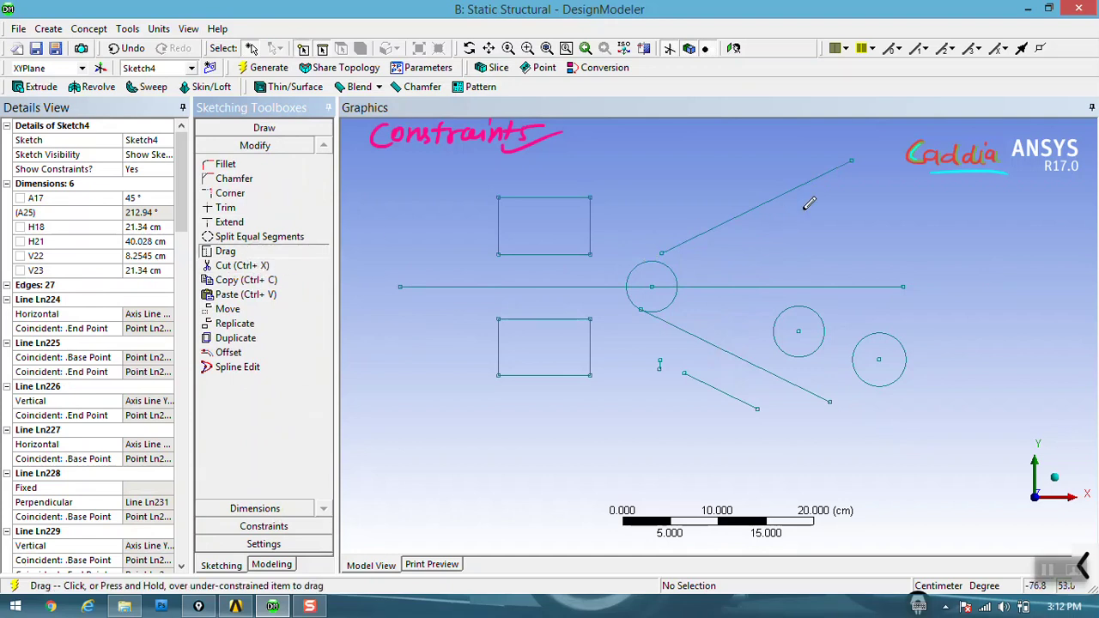
mouse_move(849, 159)
left_mouse_down()
mouse_move(783, 188)
mouse_move(837, 172)
left_mouse_up()
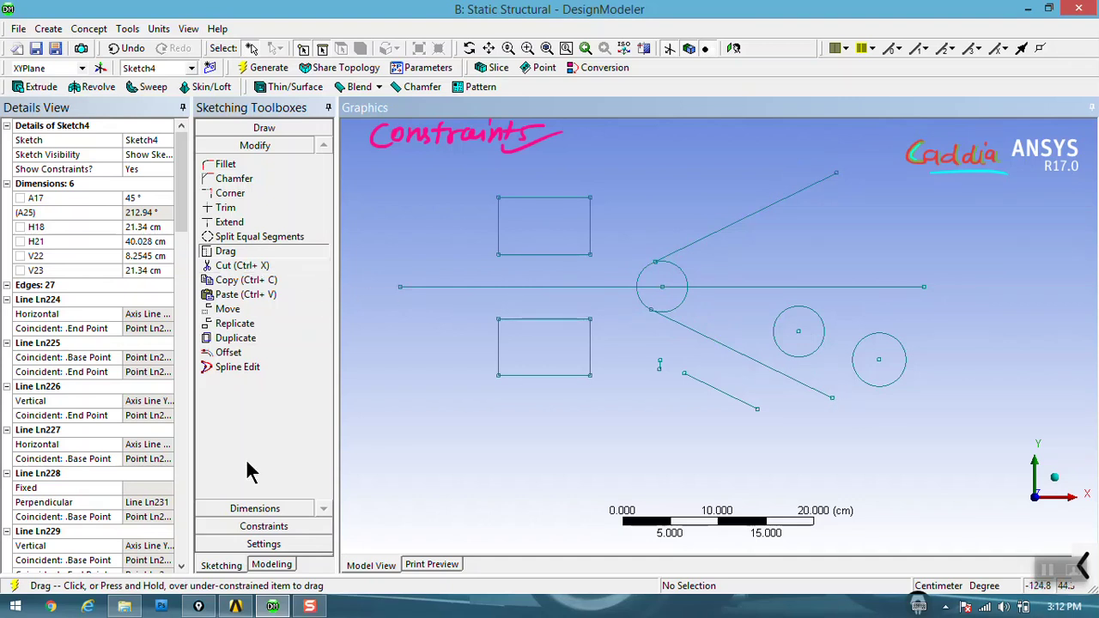
left_click(262, 527)
- Fix the lower slanted line's endpoint at the circle
left_click(227, 199)
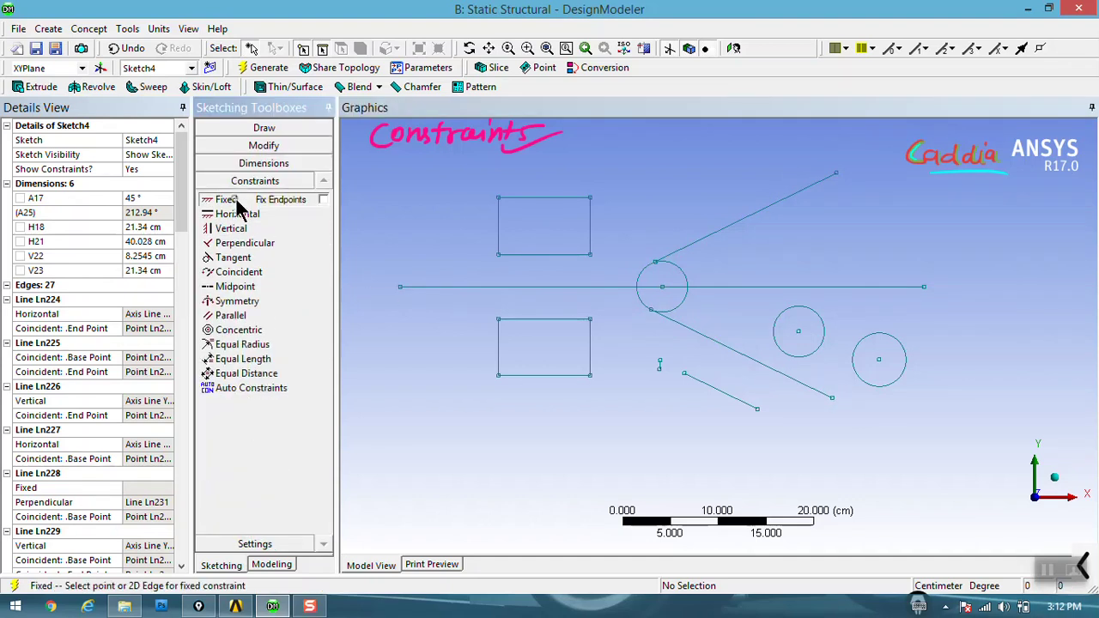
left_click(651, 310)
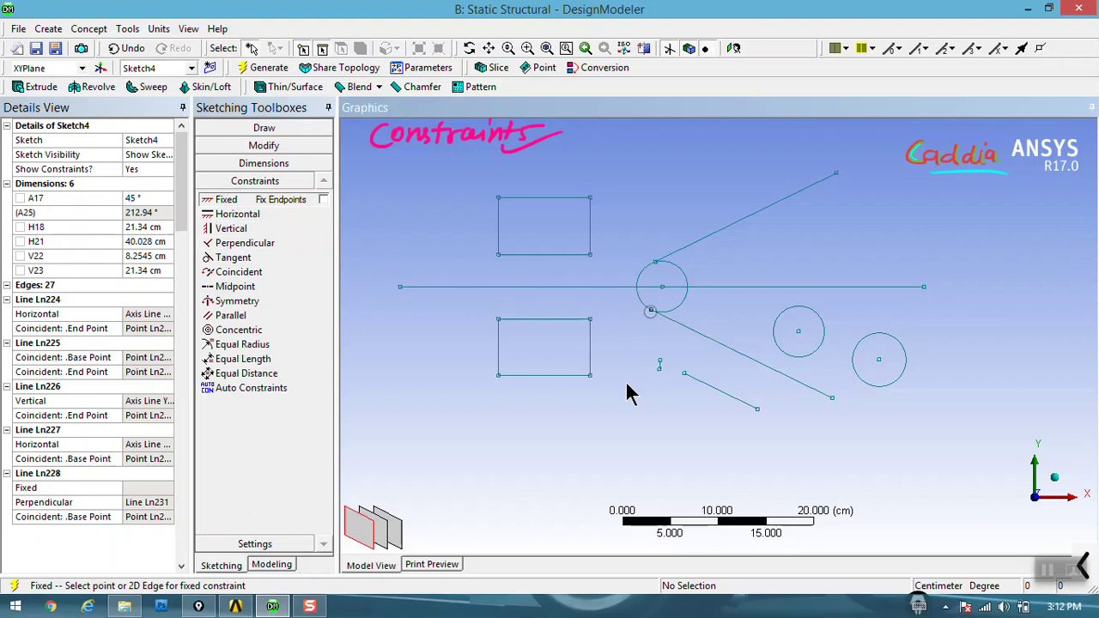
left_click(263, 128)
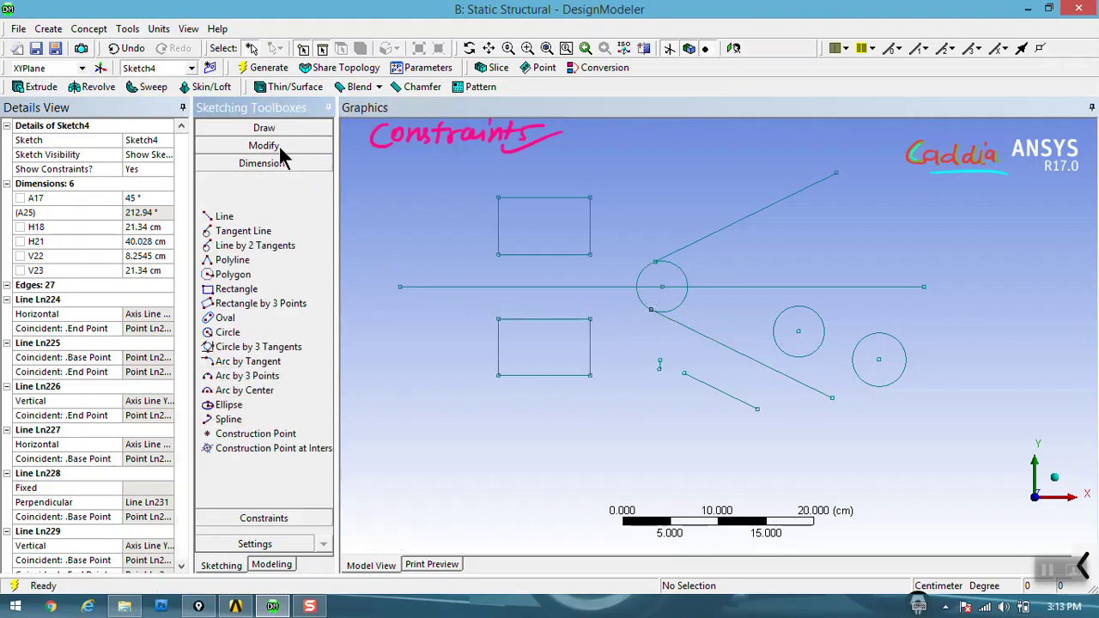
- Drag the lower line's end, the upper slanted line and other points to reshape the V
left_click(255, 491)
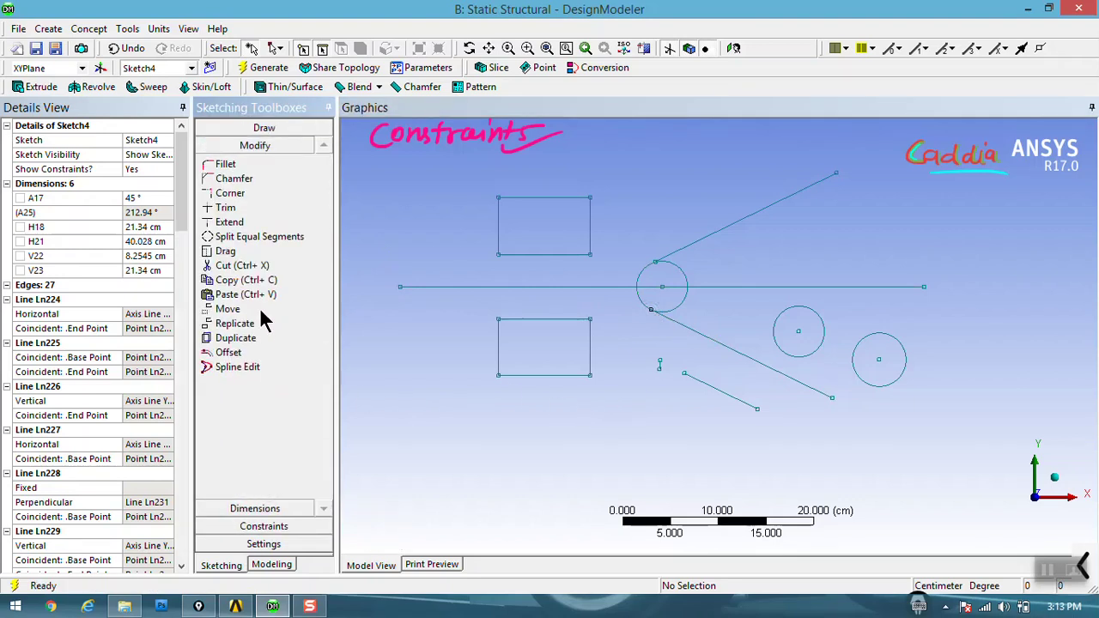
left_click(249, 251)
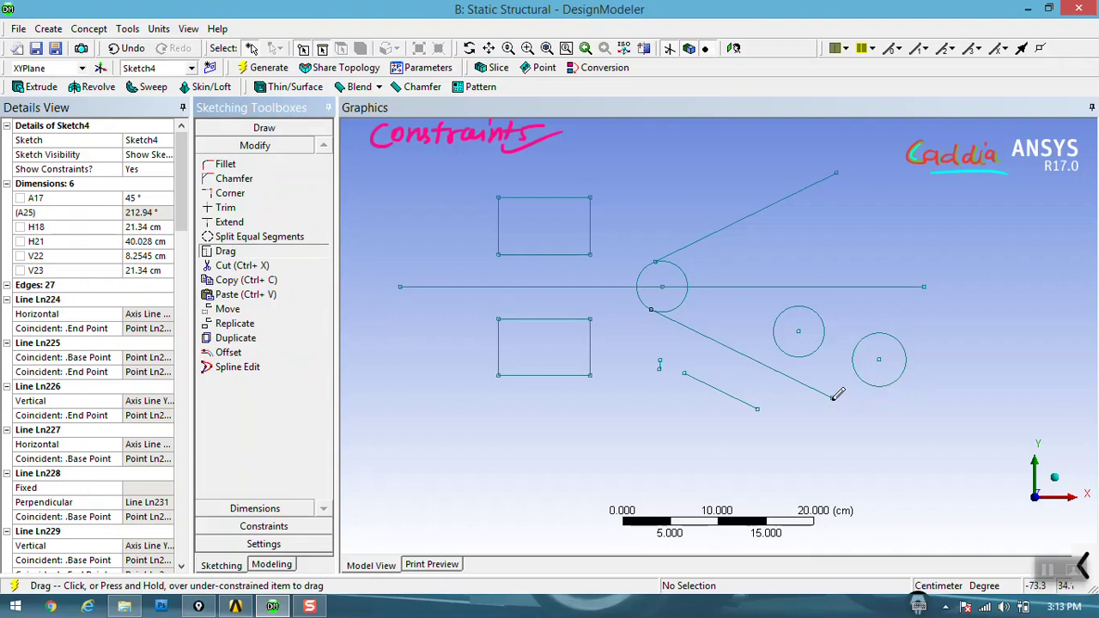
left_click_drag(837, 394, 1020, 471)
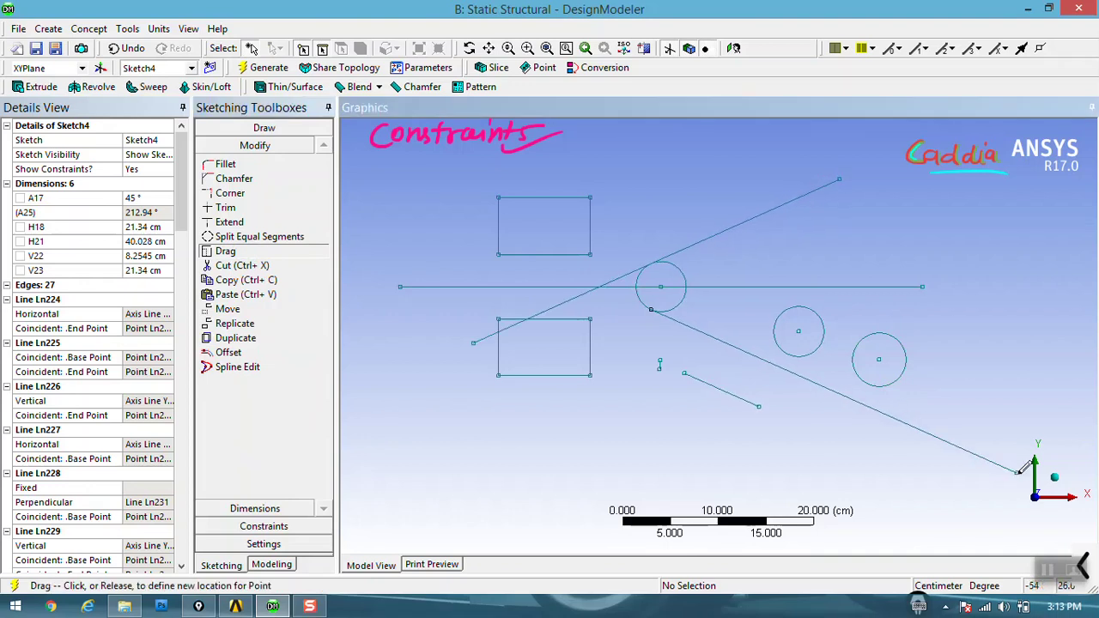
left_click_drag(1022, 468, 992, 469)
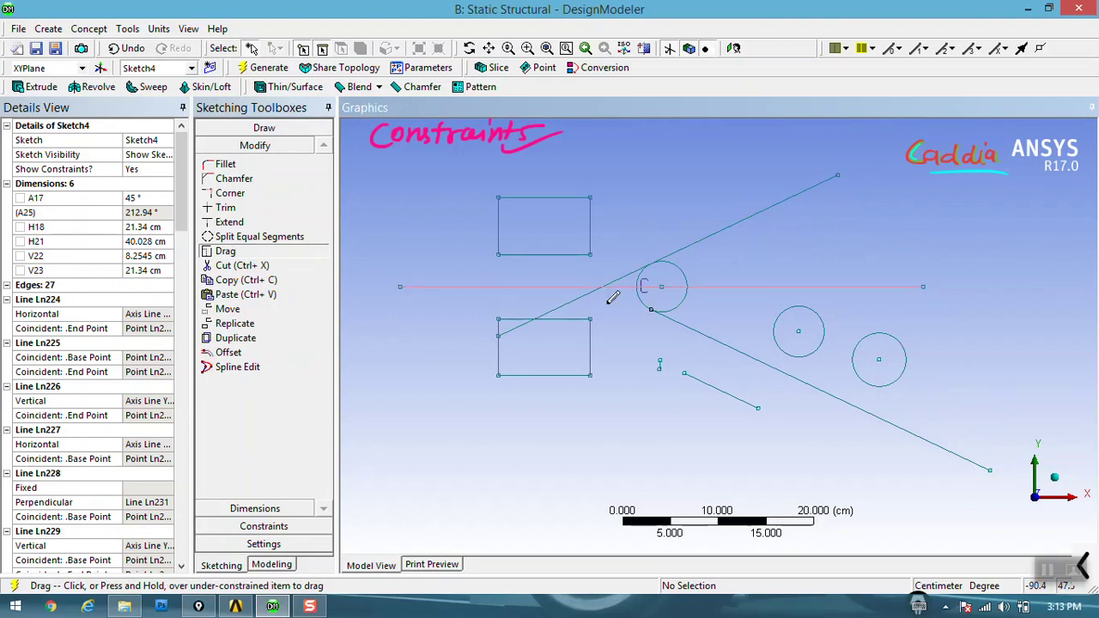
left_click_drag(710, 230, 607, 256)
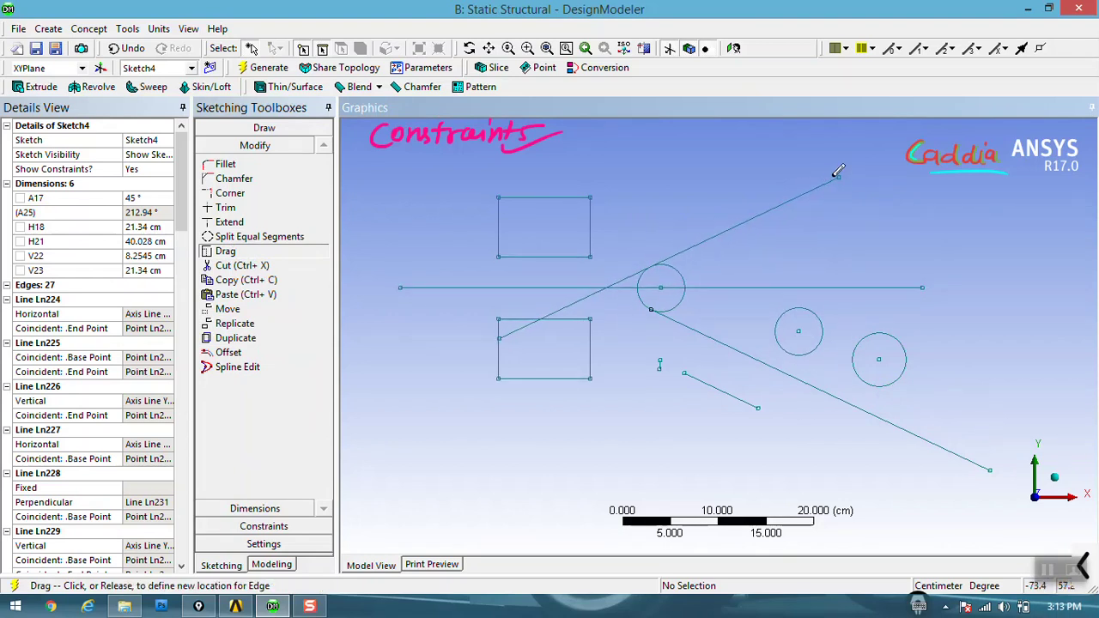
left_click_drag(498, 321, 648, 248)
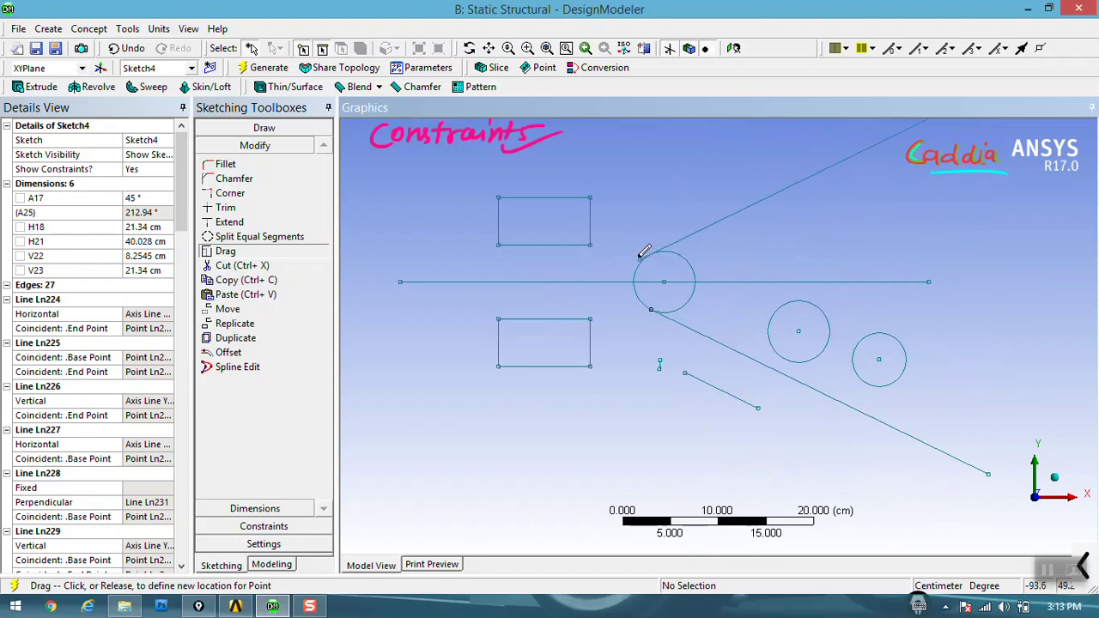
left_click_drag(647, 248, 826, 207)
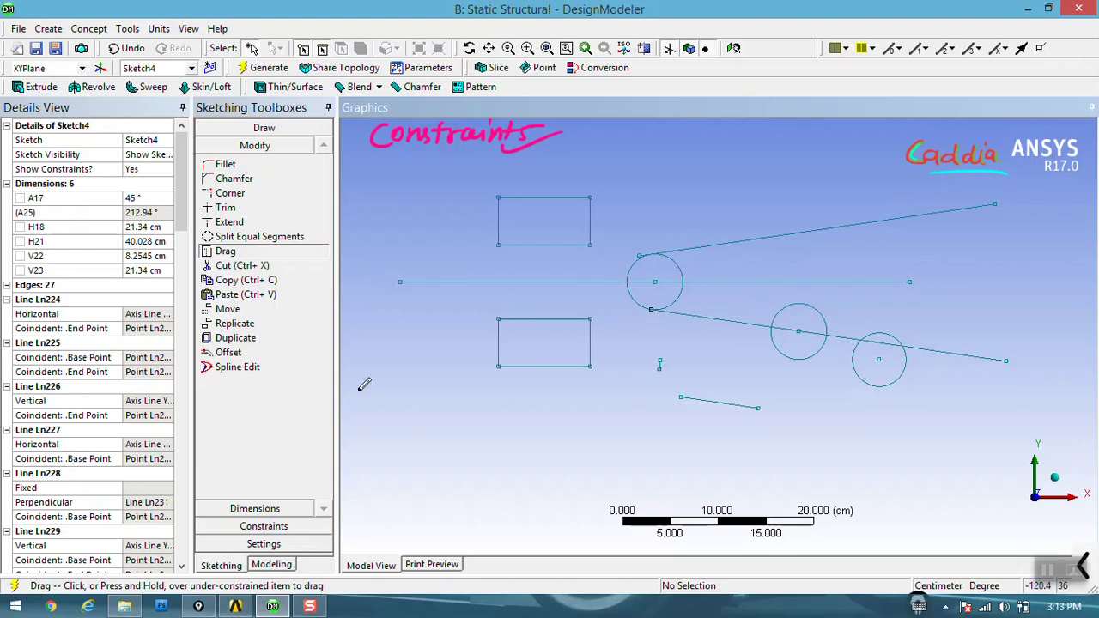
left_click(258, 527)
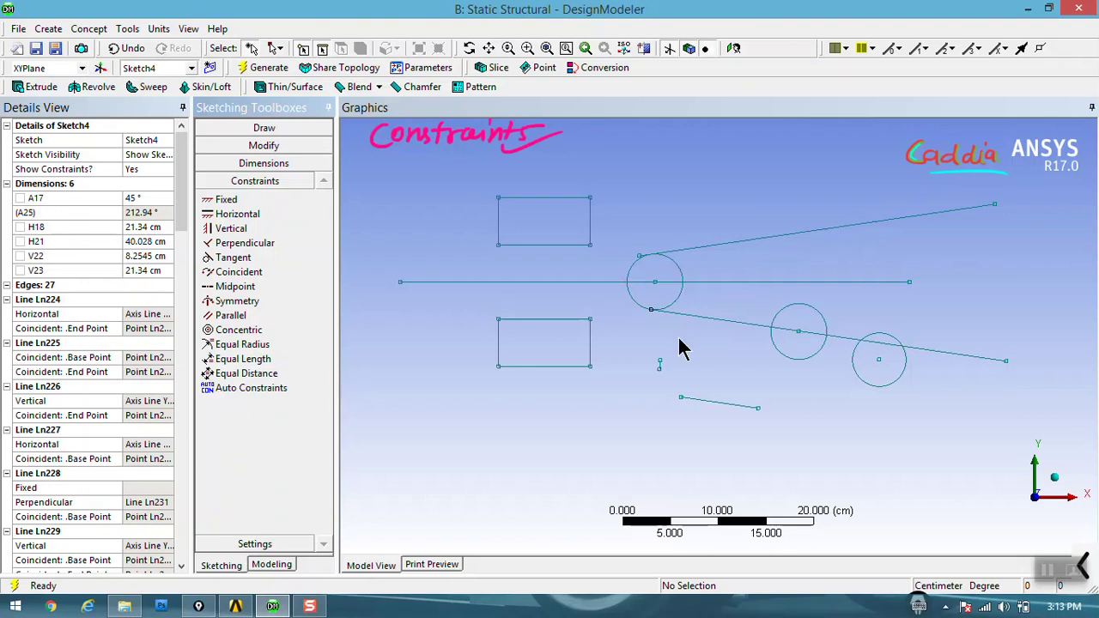
- Pick two nearby points as the first equal-distance pair, then the lower rectangle's right edge
left_click(241, 374)
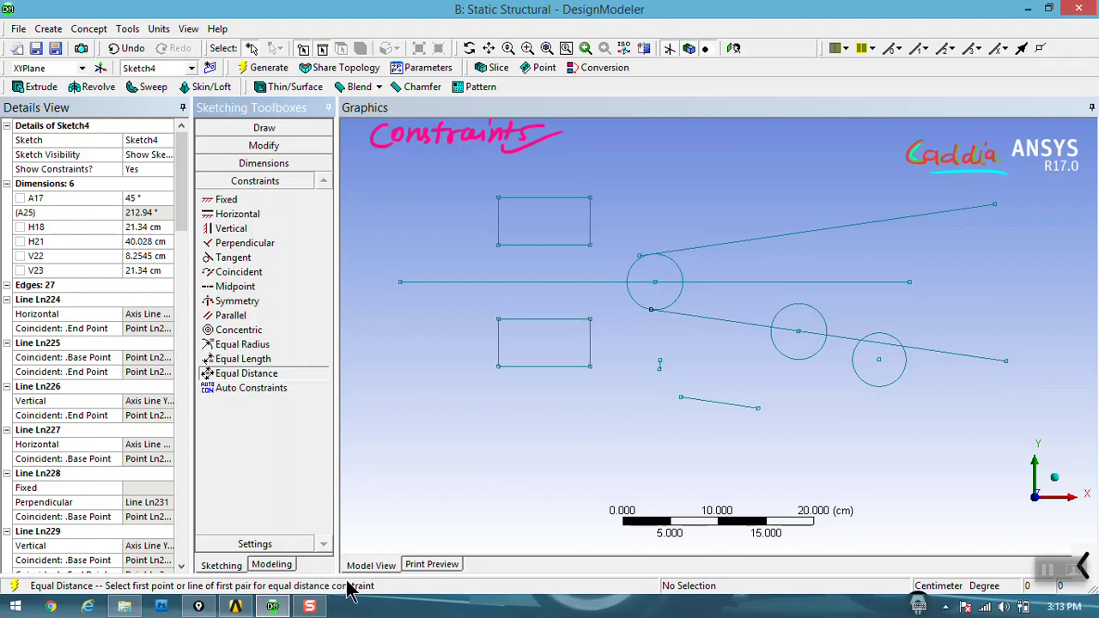
left_click(659, 369)
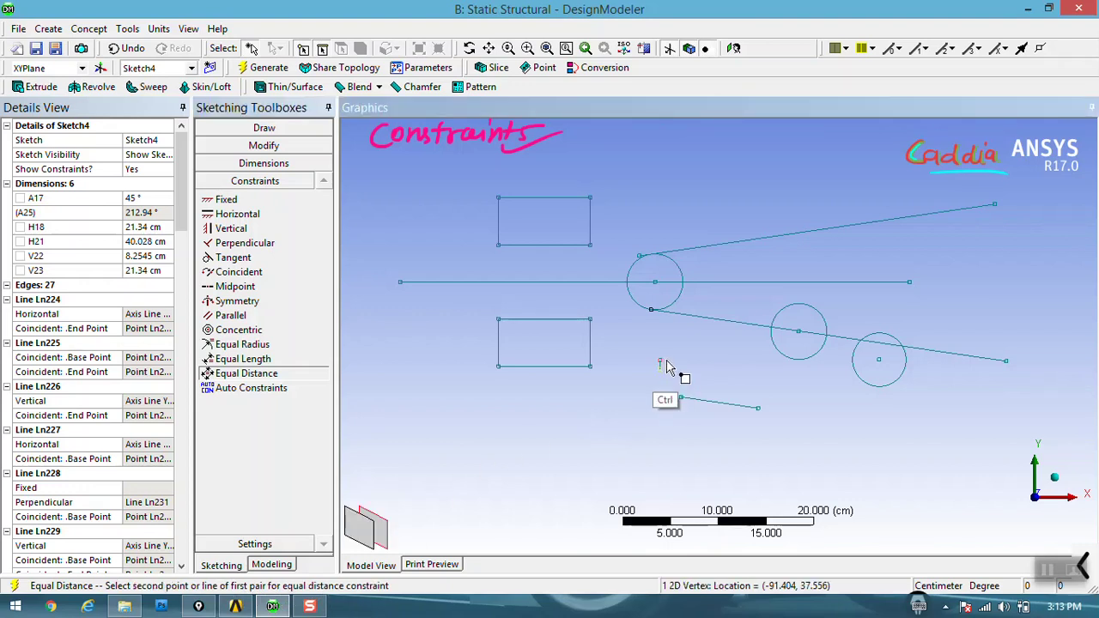
left_click(682, 398)
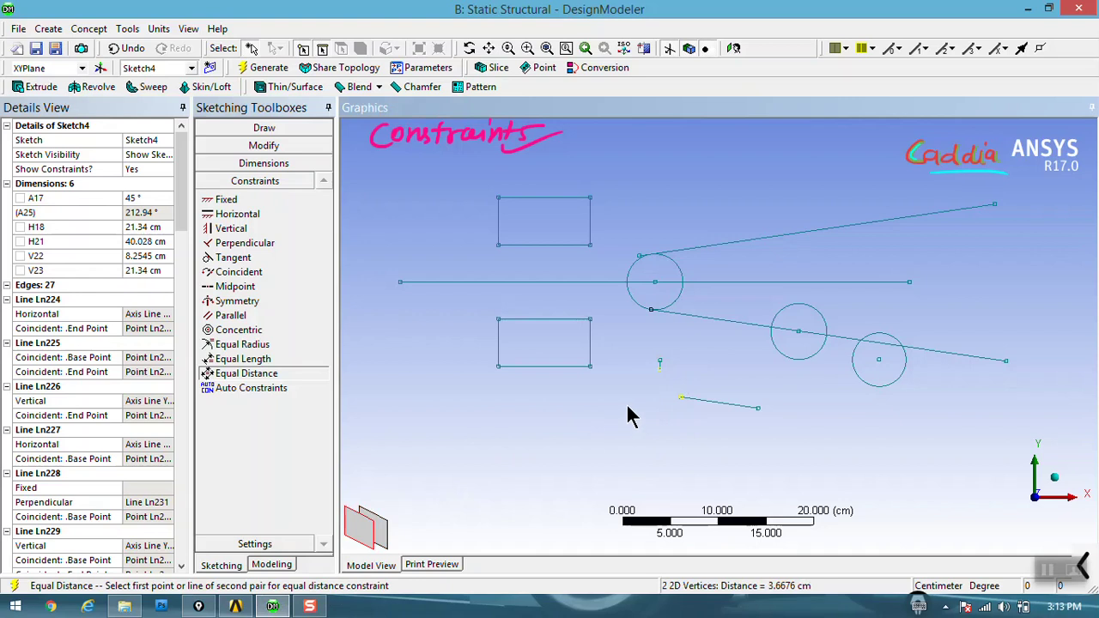
left_click(606, 359)
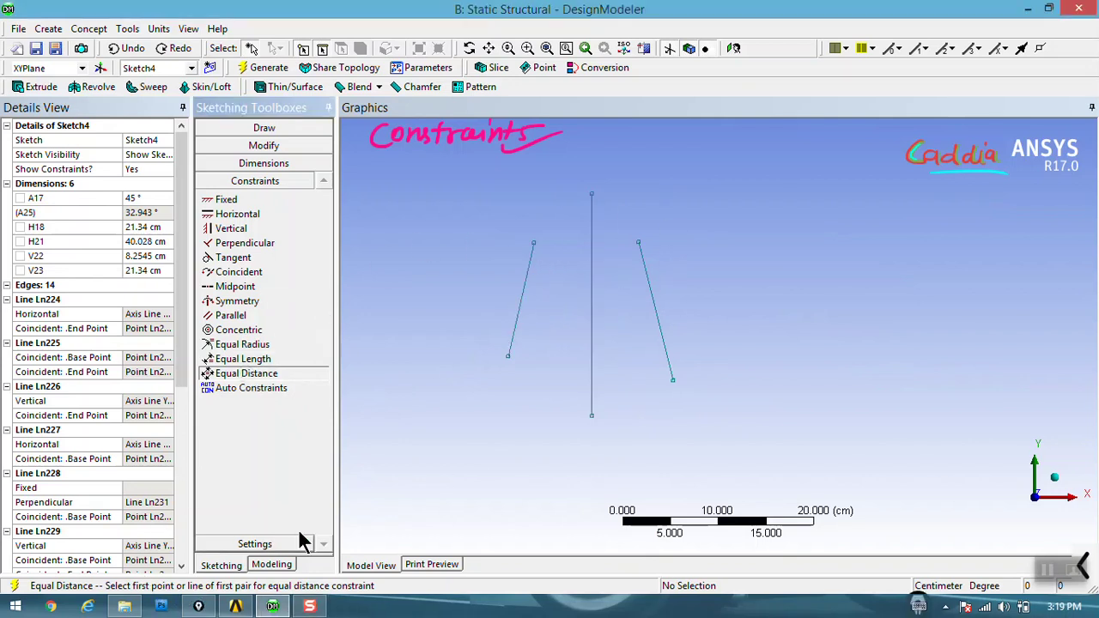
- Cancel the pending equal-distance pick and delete the vertical line between the slanted lines
left_click(525, 277)
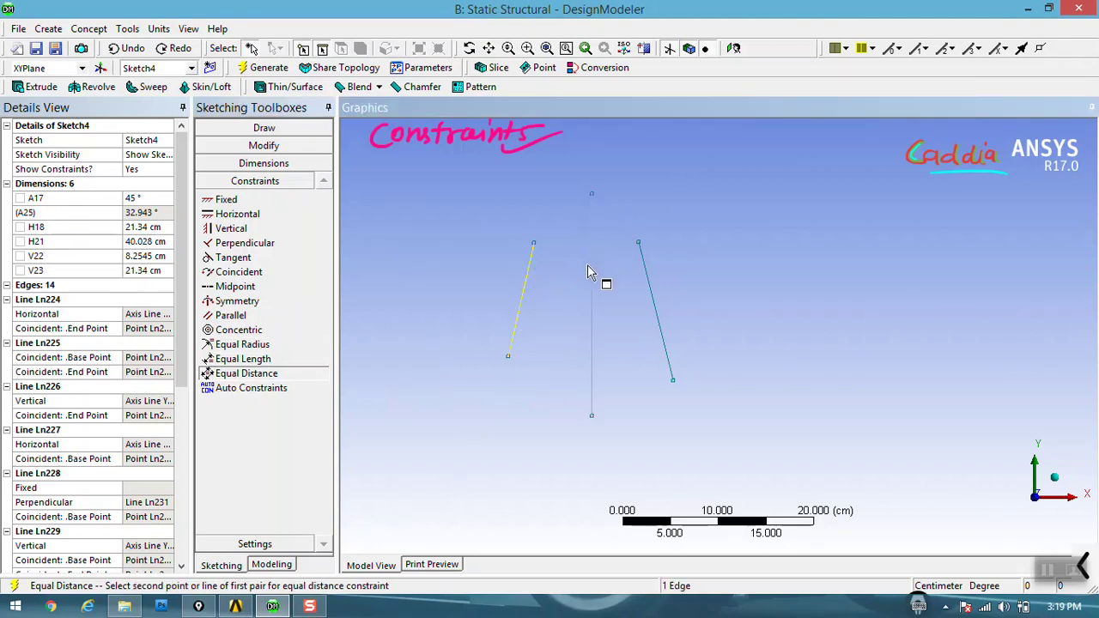
left_click(253, 48)
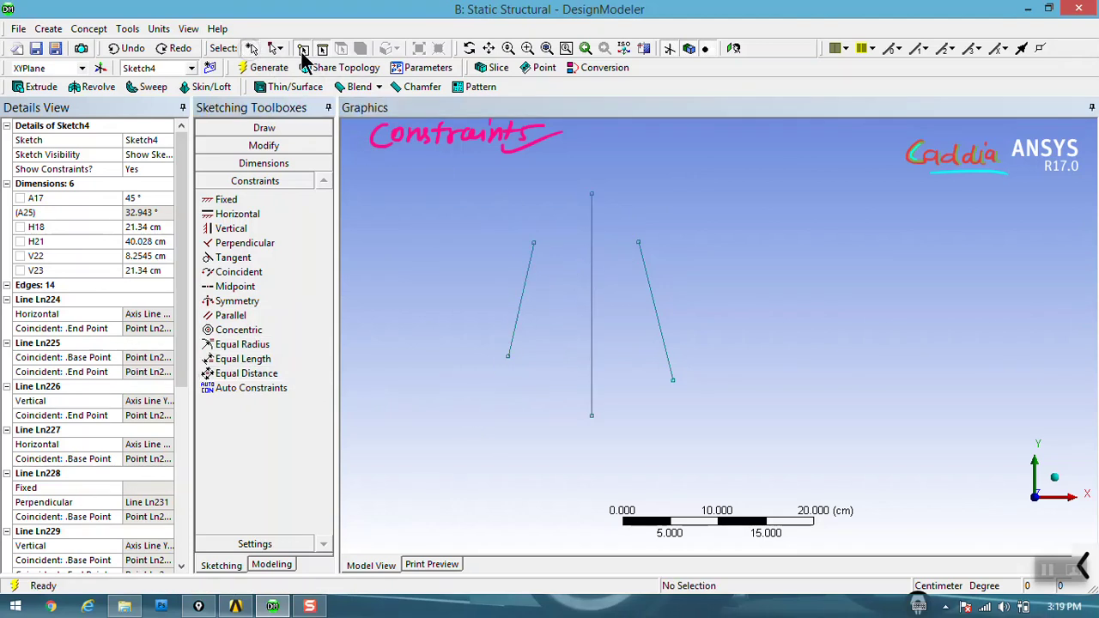
left_click(279, 49)
left_click(330, 84)
left_click(590, 265)
key("Delete")
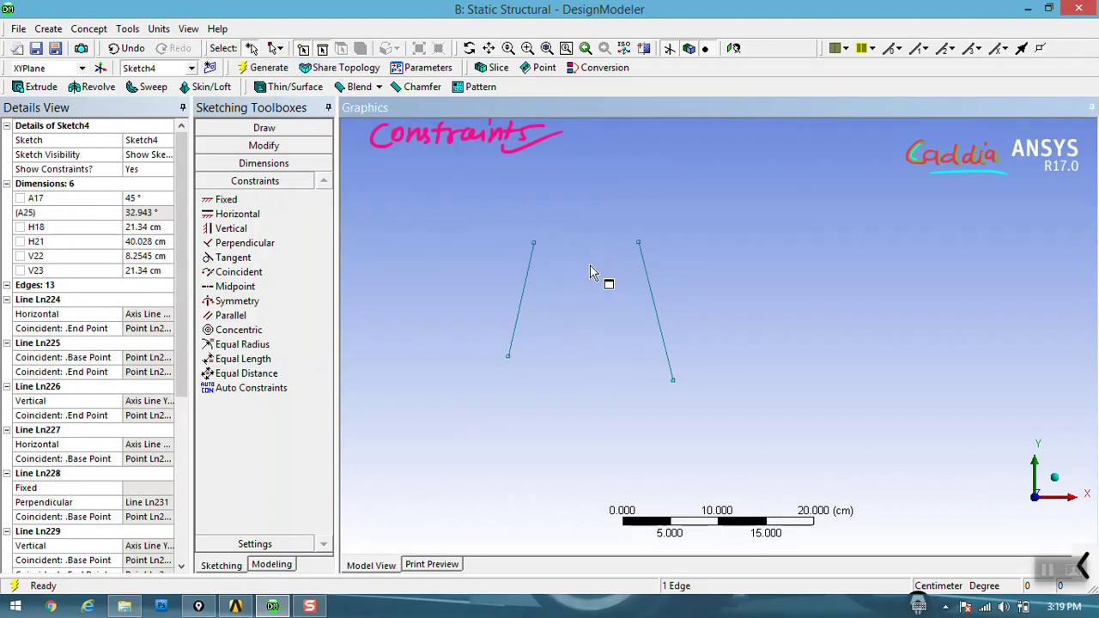
- Retry Equal Distance on the two slanted lines, abandon it, and switch to Modify > Drag
left_click(247, 375)
left_click(528, 297)
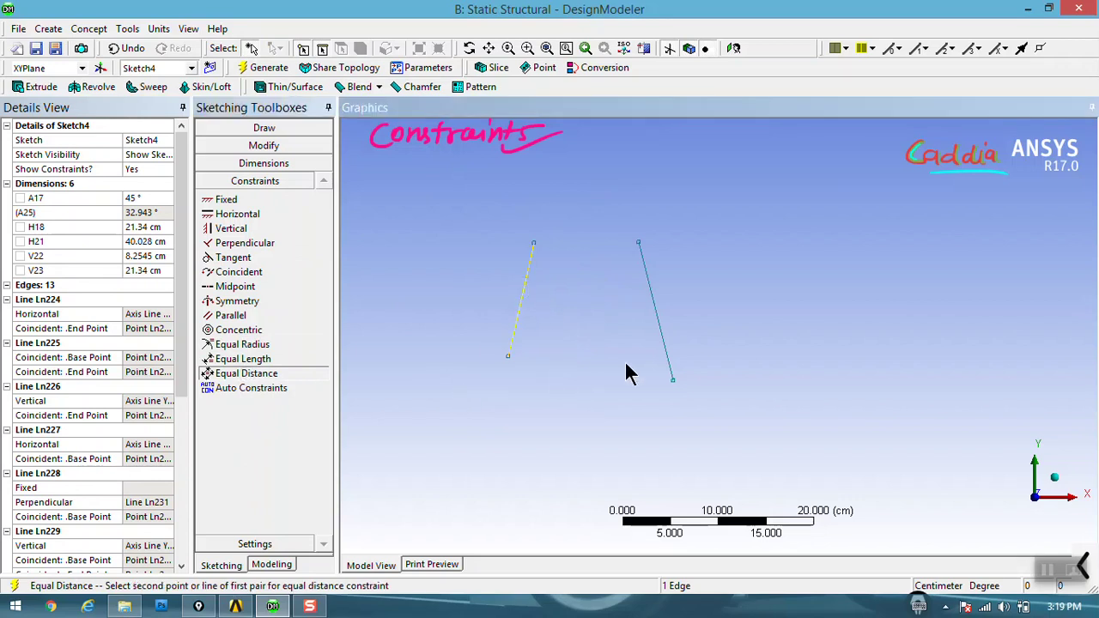
left_click(658, 320)
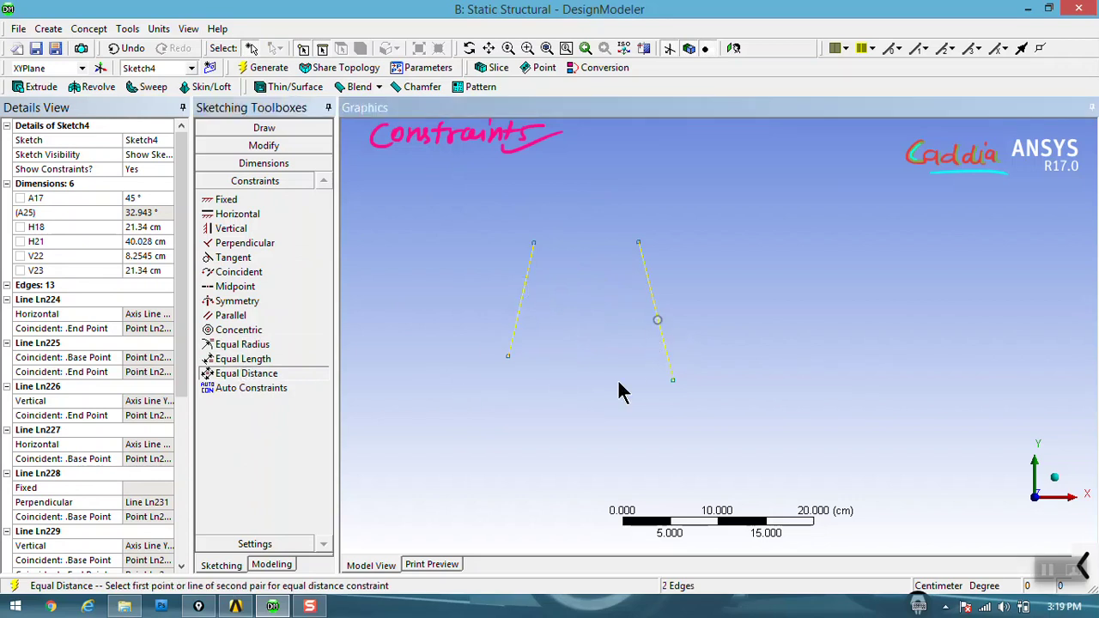
left_click(534, 245)
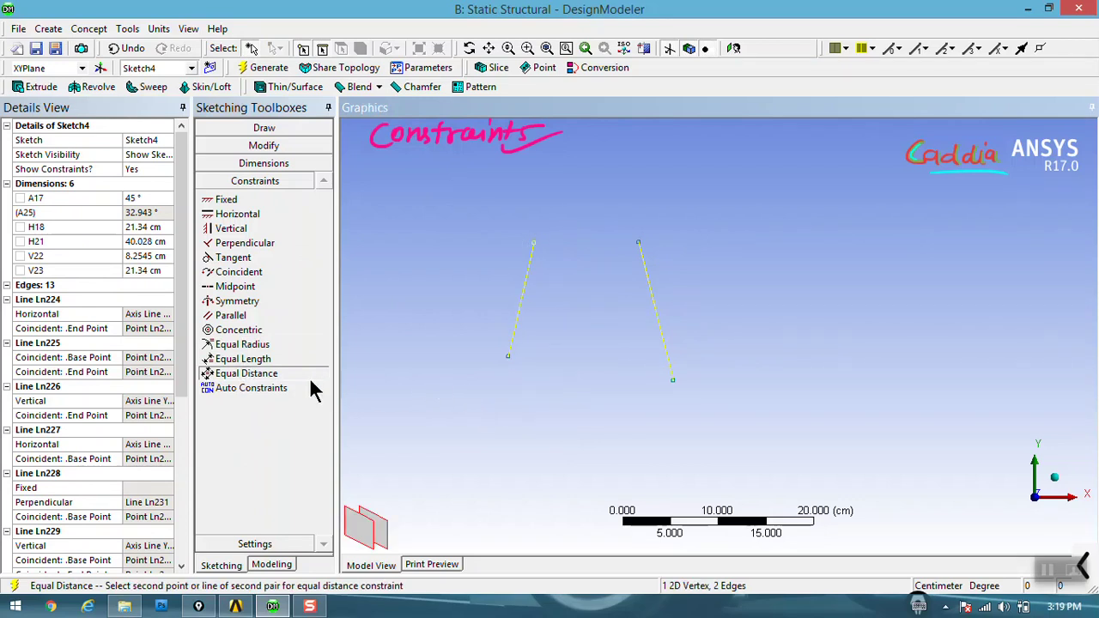
left_click(251, 48)
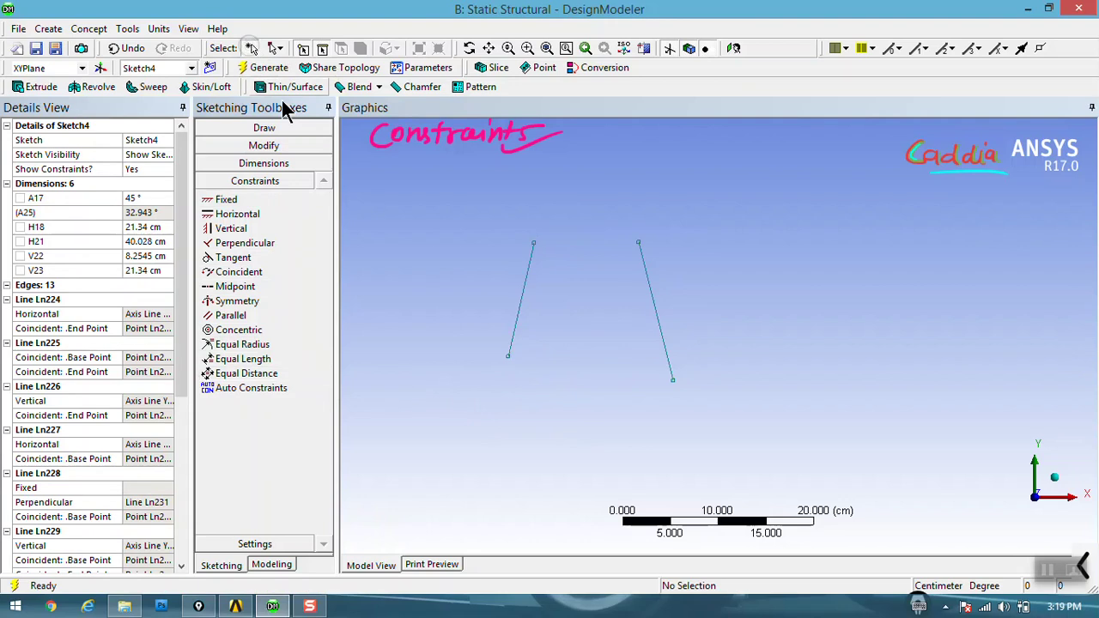
left_click(639, 247)
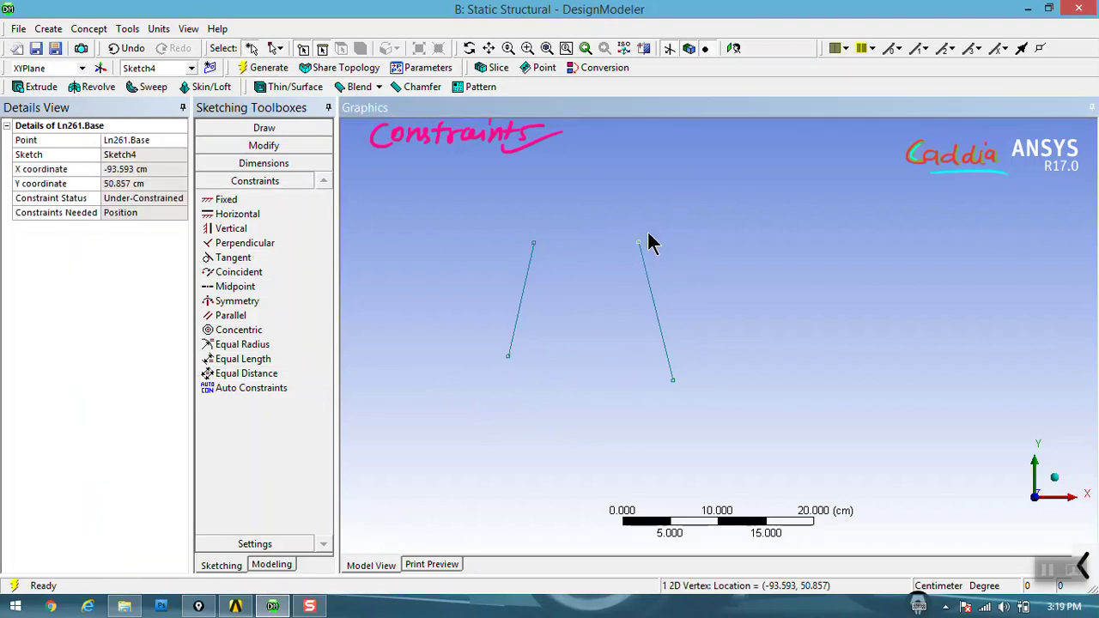
left_click(263, 376)
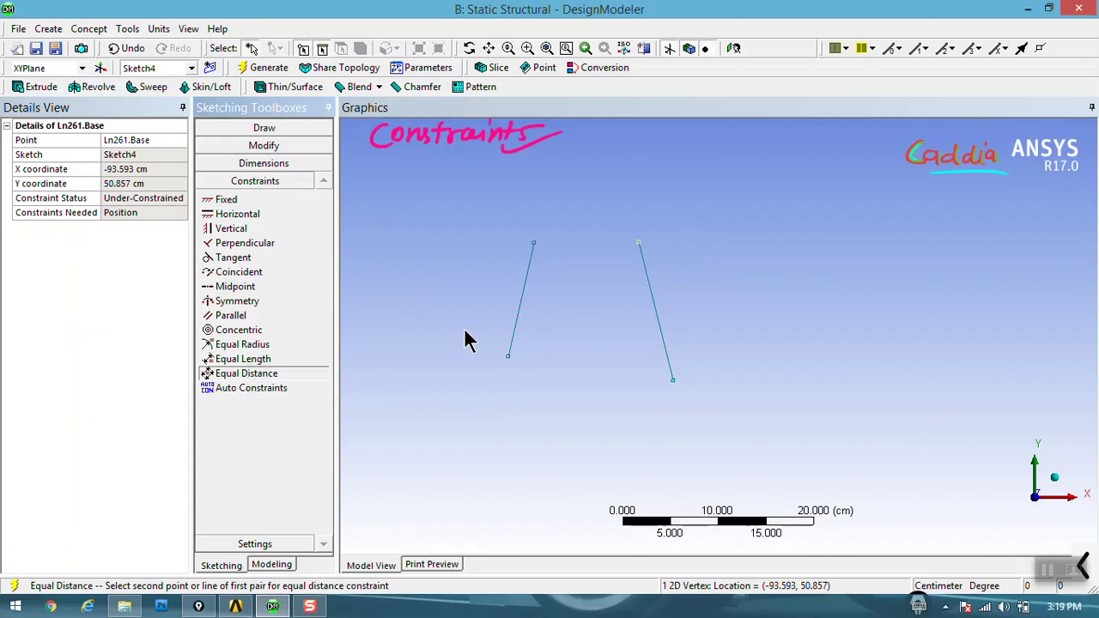
left_click(266, 146)
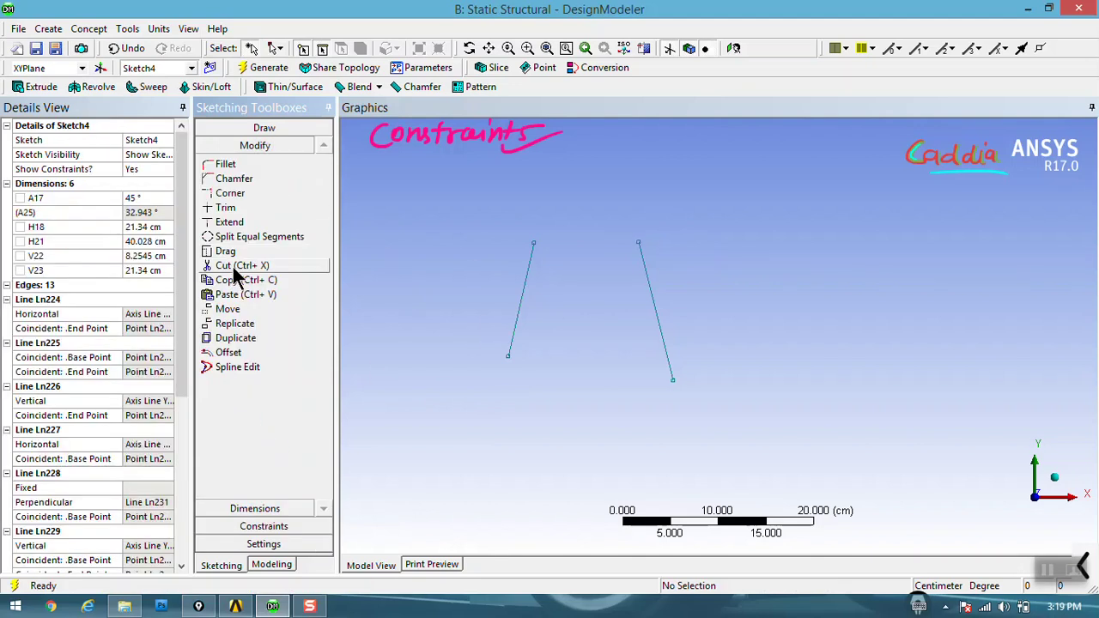
left_click(225, 251)
- Nudge both top ends up, then make the lines' top endpoints equal distance apart
mouse_move(639, 244)
left_mouse_down()
mouse_move(646, 232)
mouse_move(620, 236)
left_mouse_up()
left_click_drag(537, 238, 530, 234)
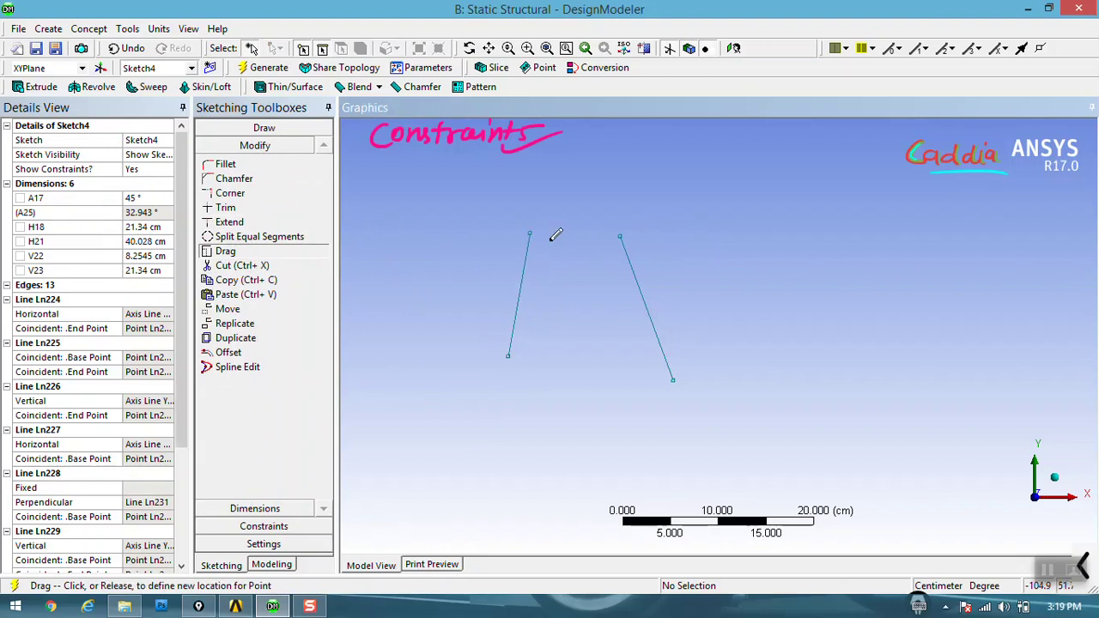
left_click(258, 542)
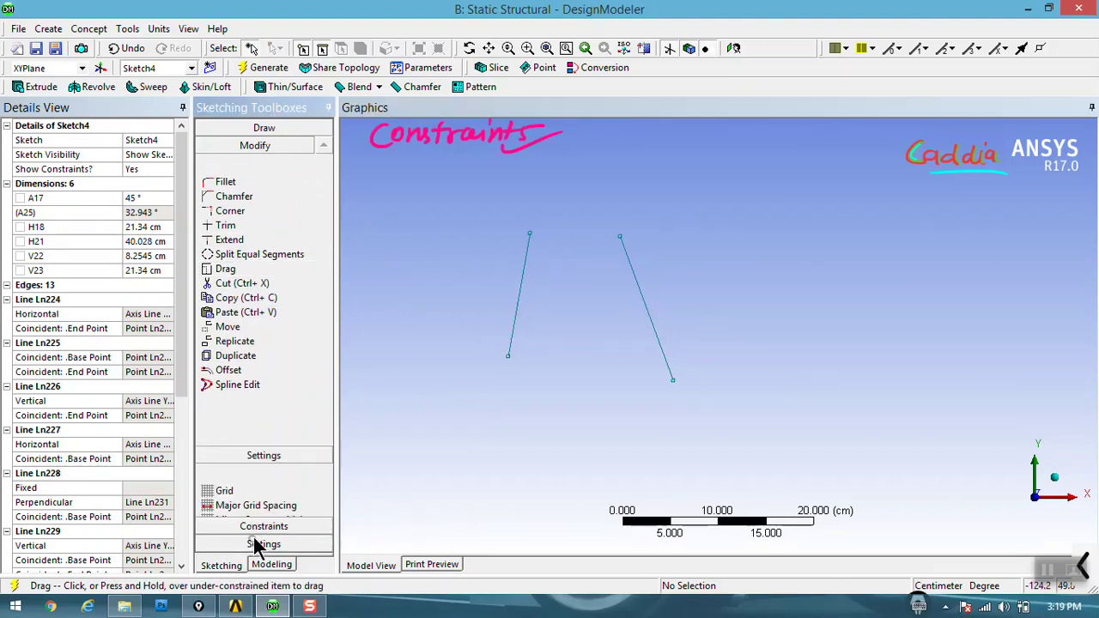
left_click(262, 182)
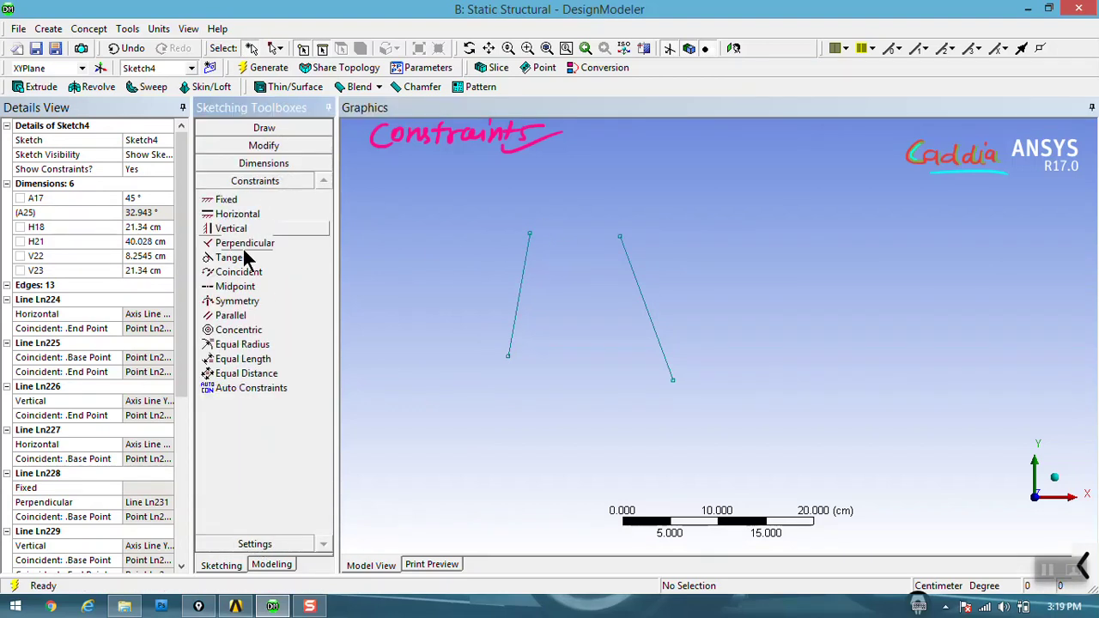
left_click(273, 373)
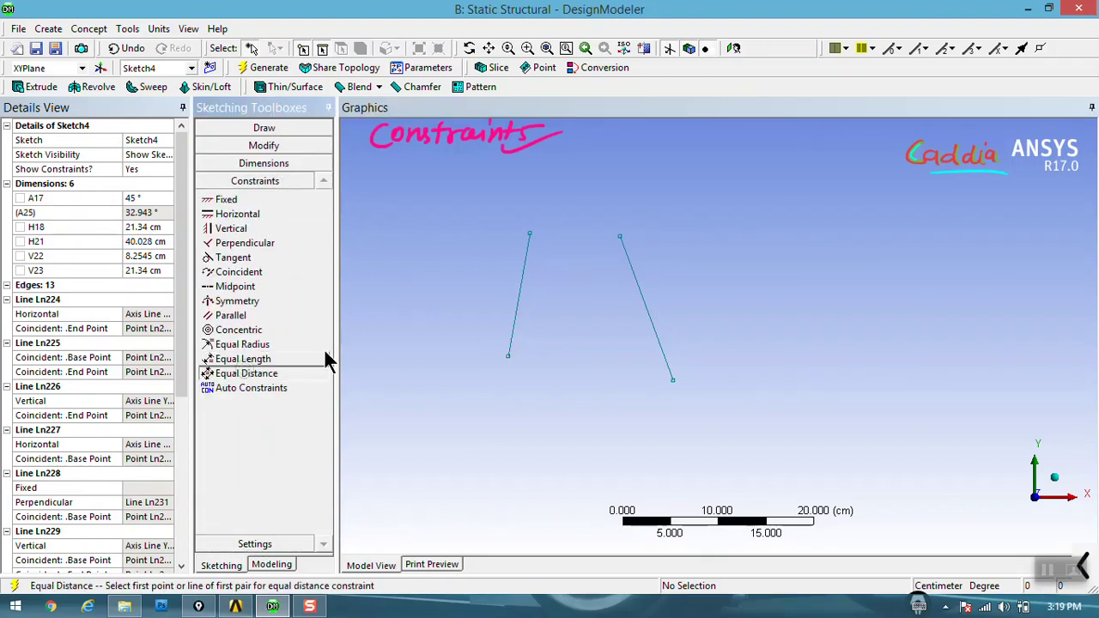
left_click(524, 267)
left_click(640, 293)
left_click(531, 235)
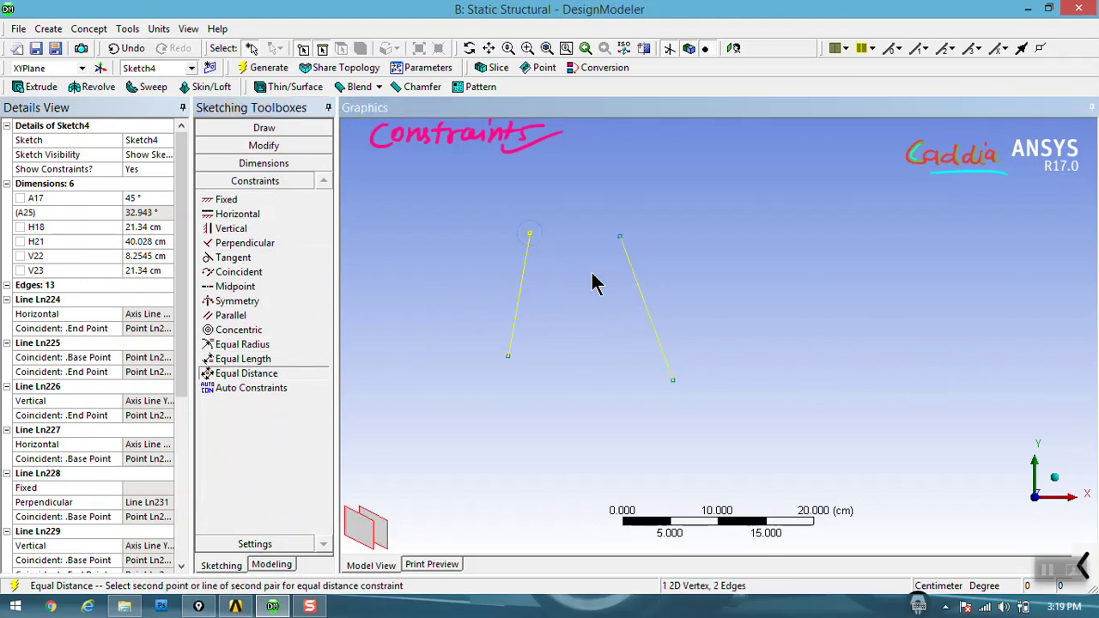
left_click(620, 238)
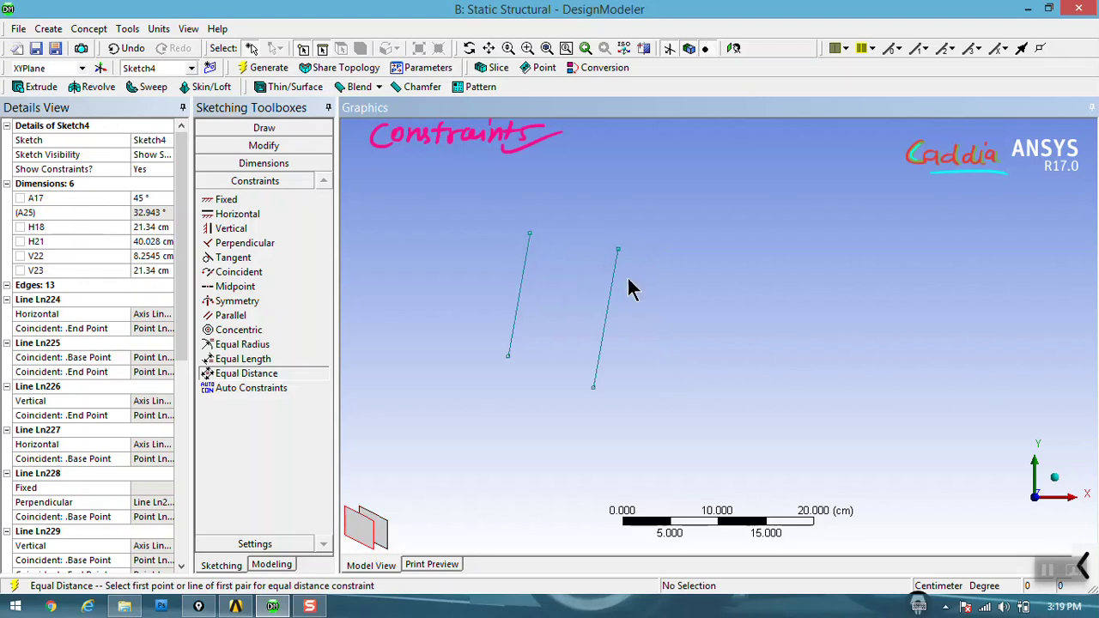
- Apply the same equal-distance constraint to the two lines' bottom endpoints
left_click(518, 305)
left_click(604, 330)
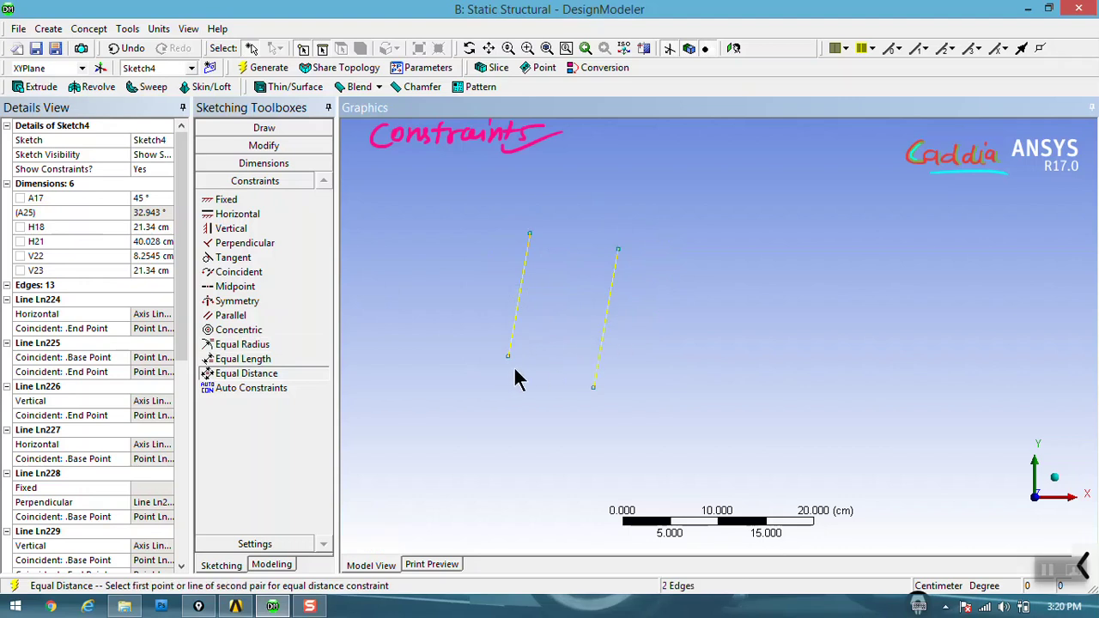
left_click(509, 358)
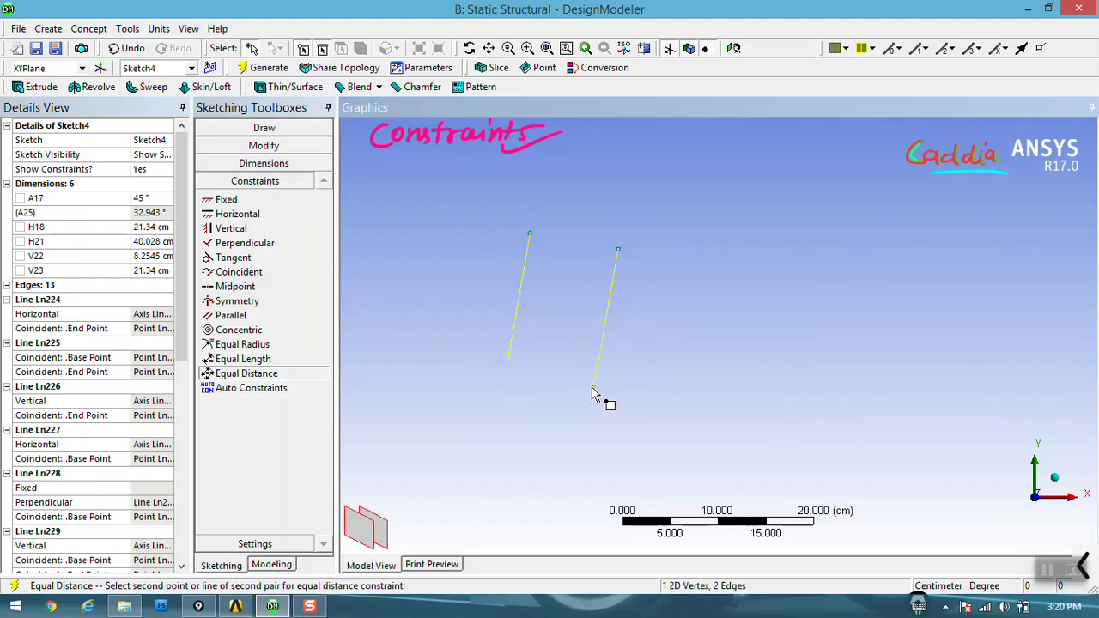
left_click(593, 388)
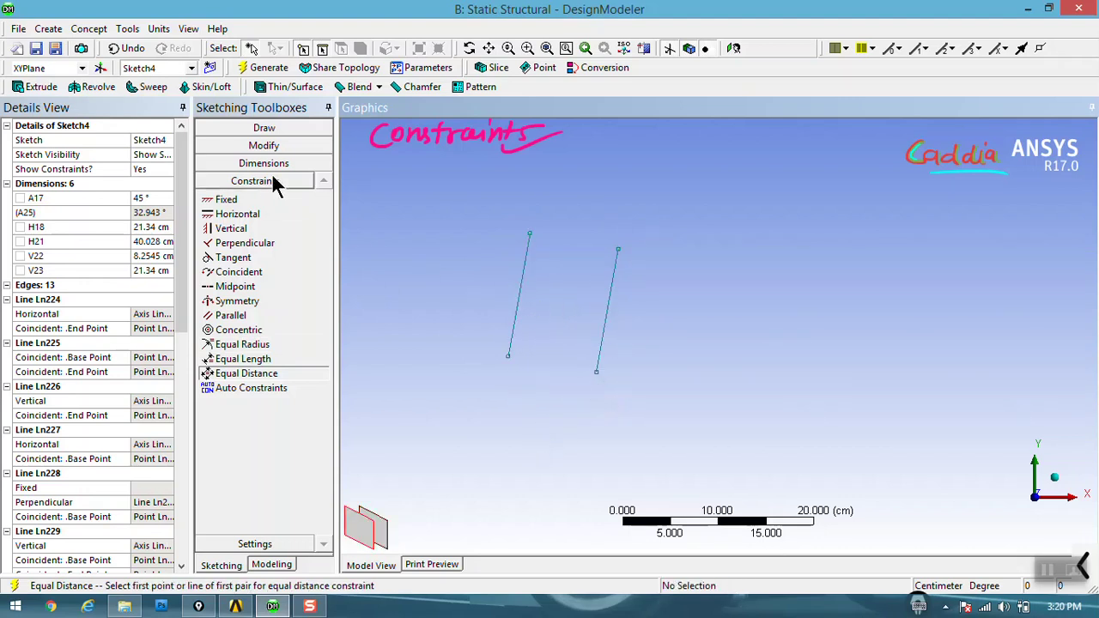
left_click(287, 145)
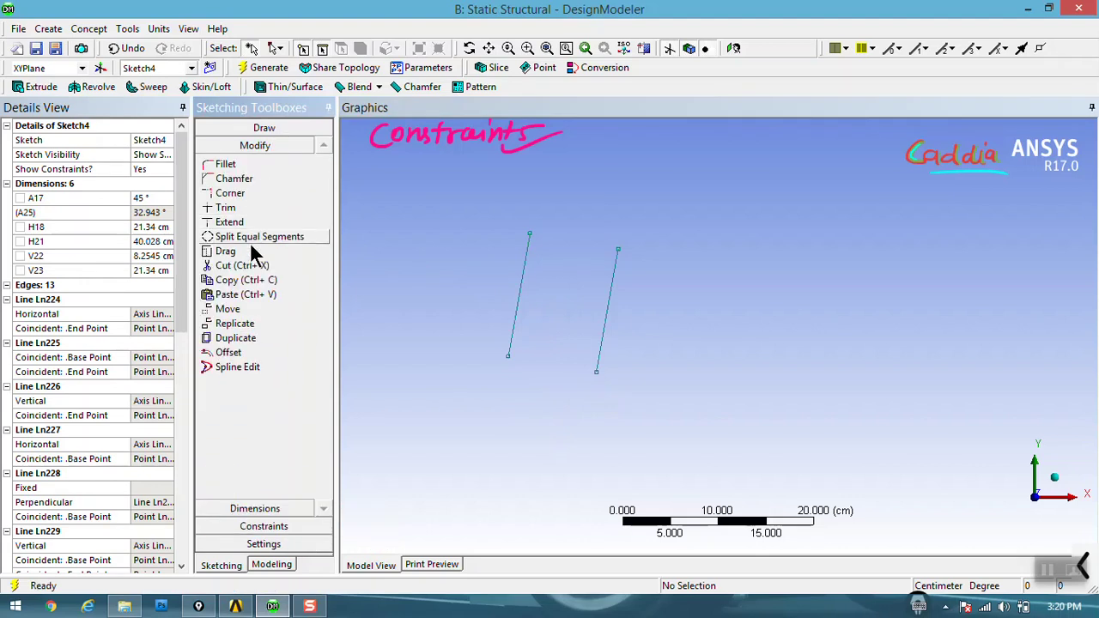
- Drag the right line's top end higher and its bottom end far down-left, lengthening both lines
left_click(253, 250)
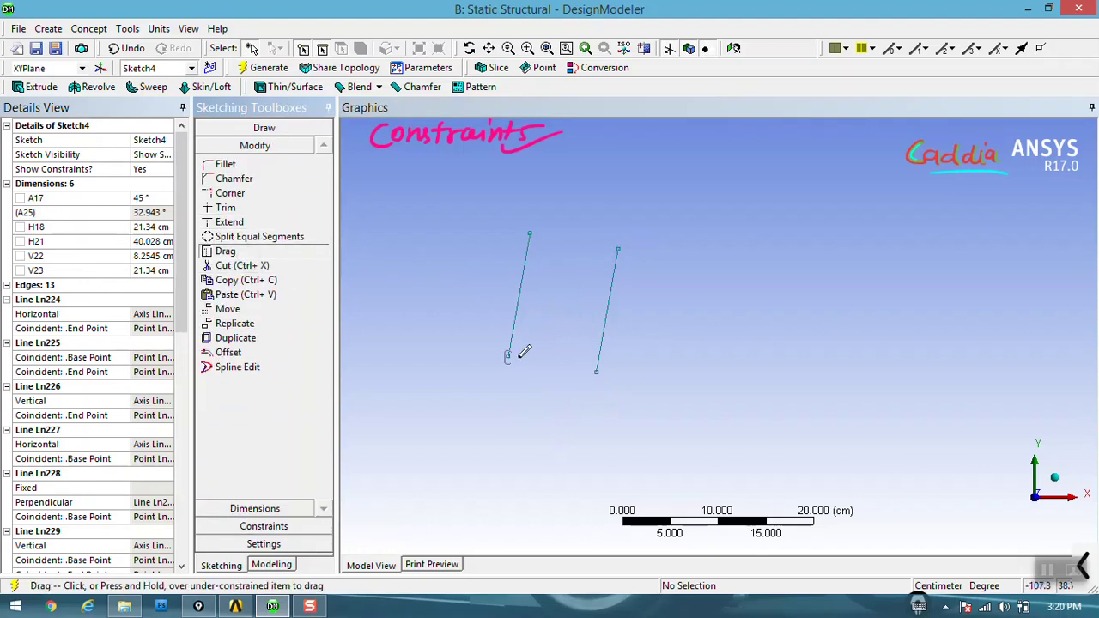
left_click(617, 248)
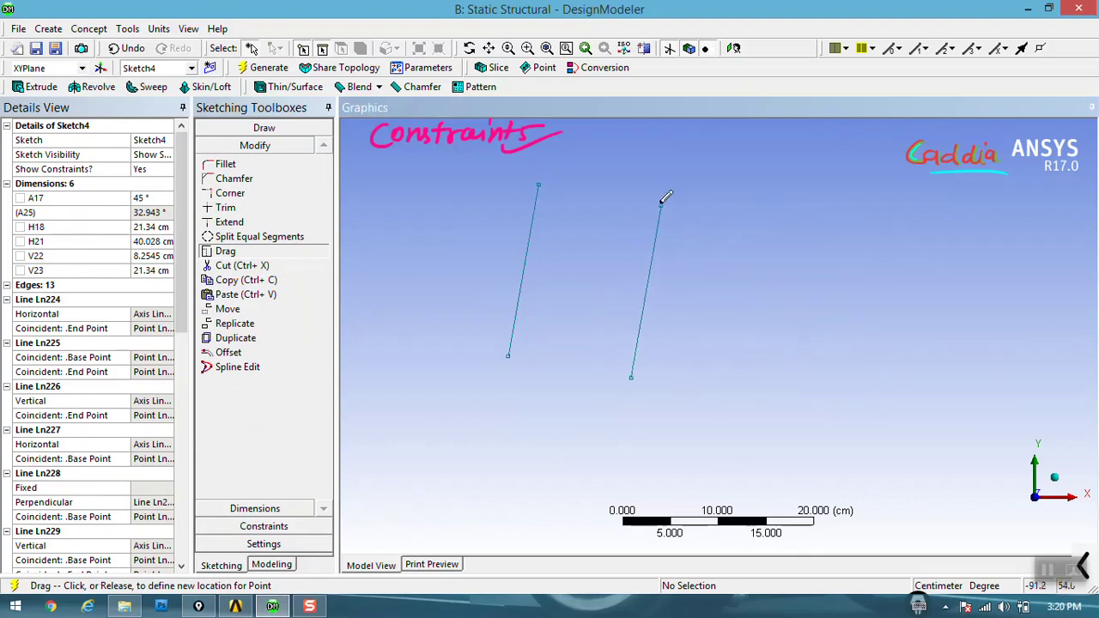
left_click(660, 236)
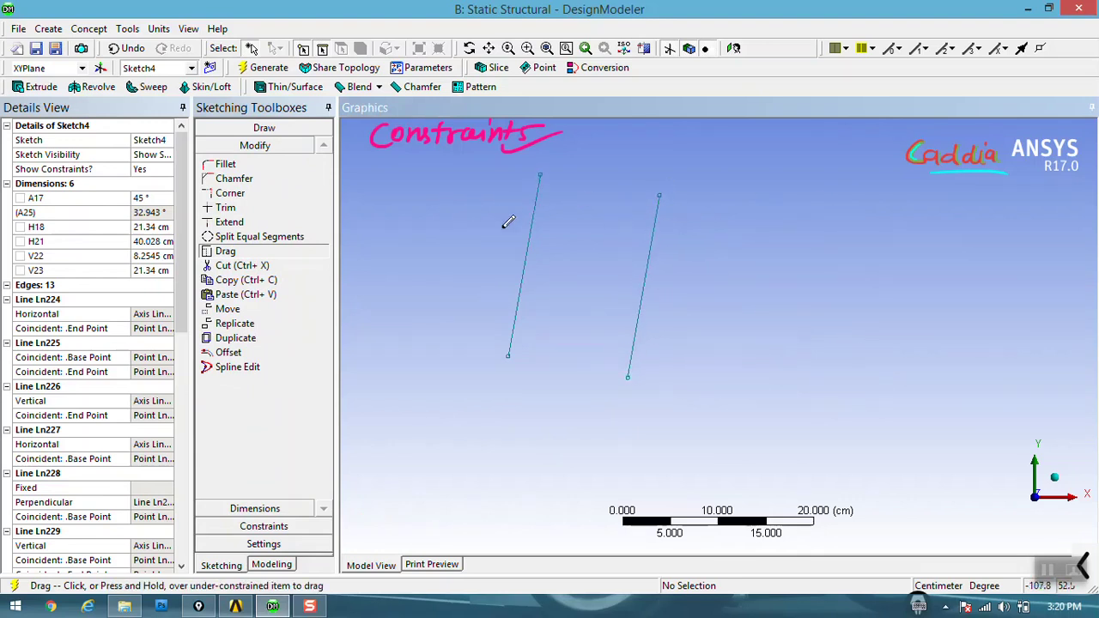
left_click(633, 373)
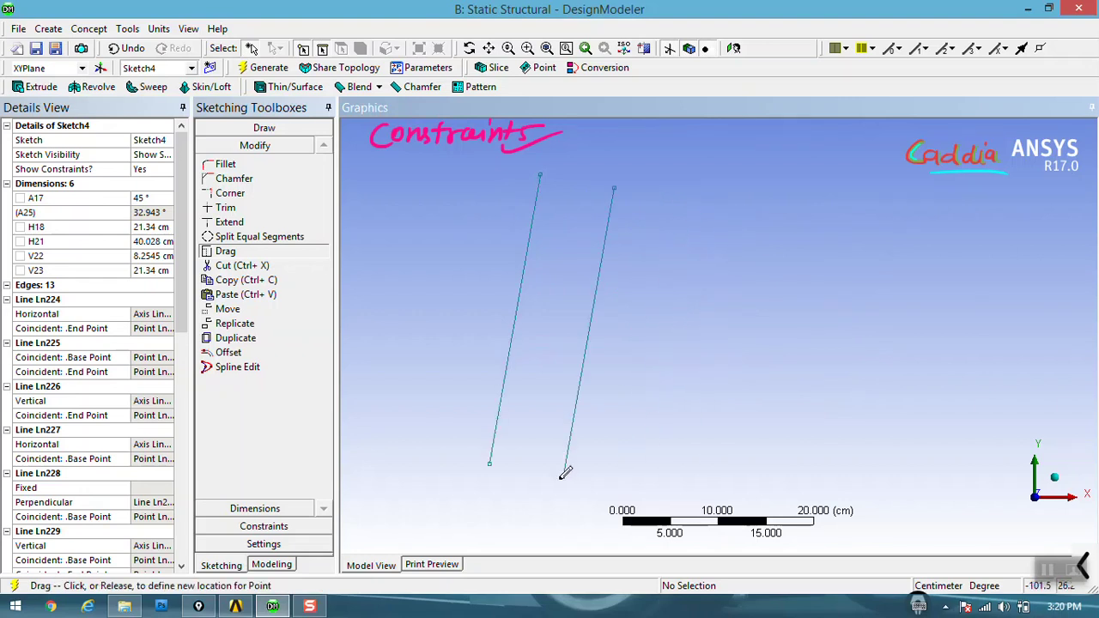
left_click(505, 536)
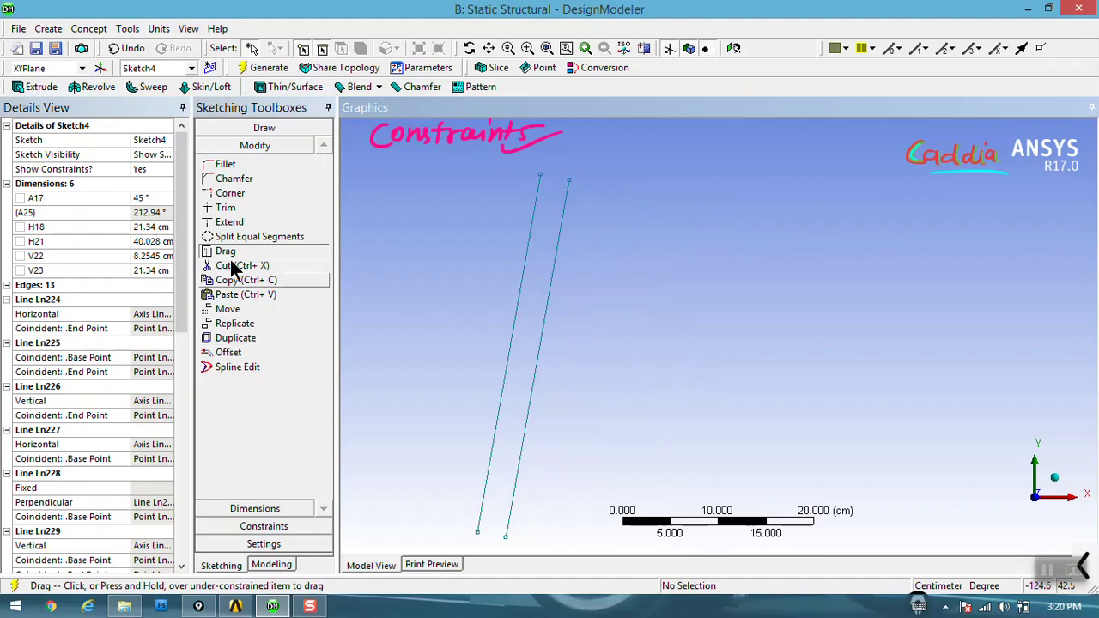
left_click(276, 527)
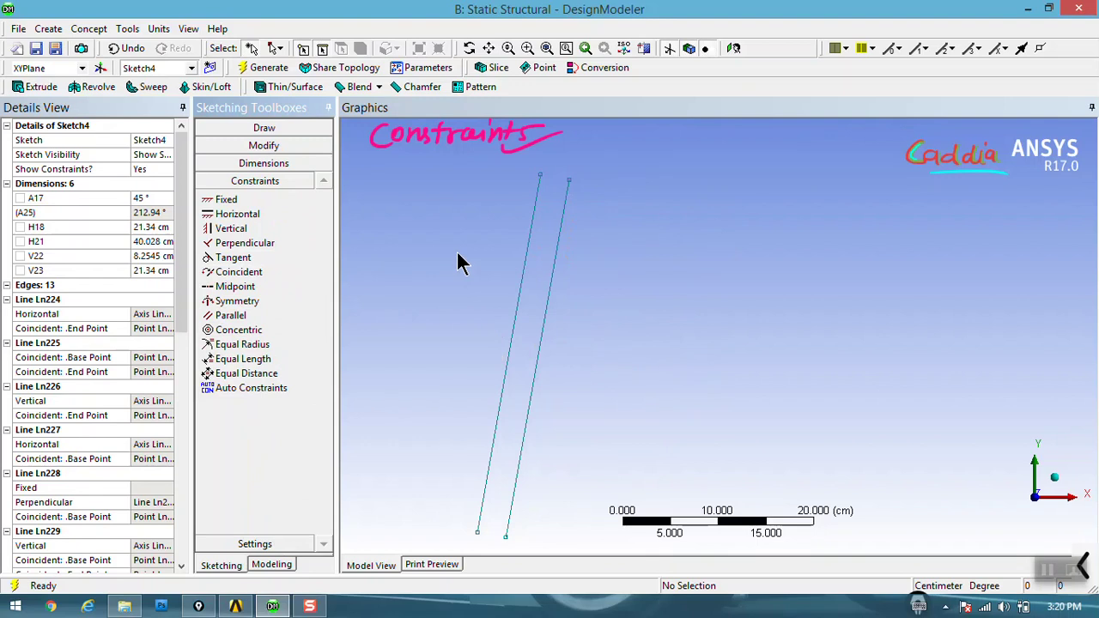
- Inspect the right line's constraints and the Auto Constraints Global/Cursor options, then start a new line
left_click(547, 308)
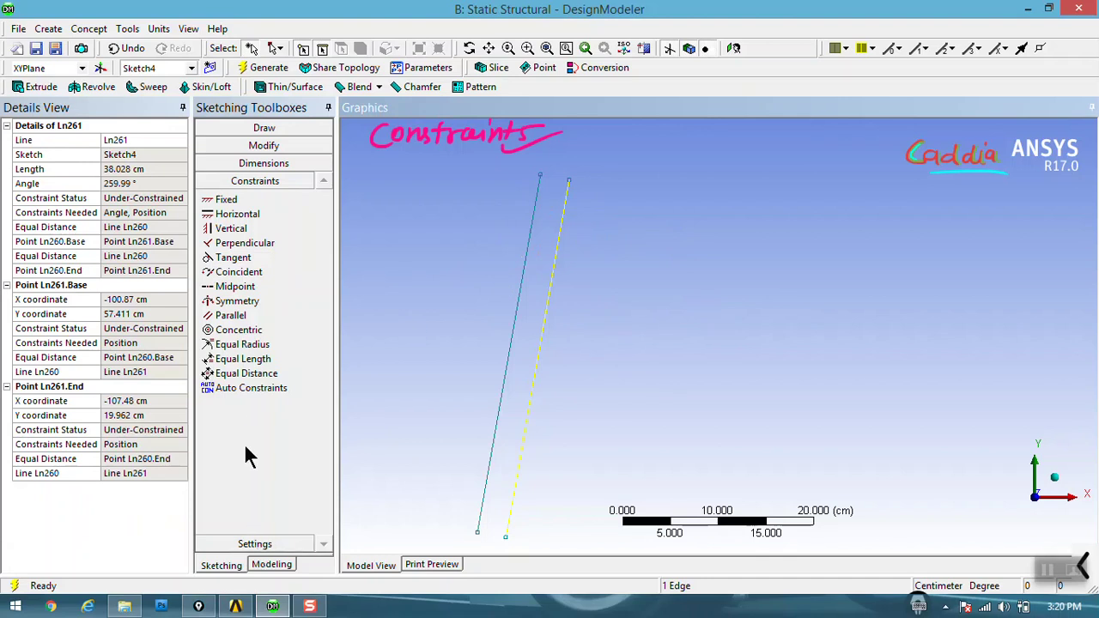
left_click(246, 390)
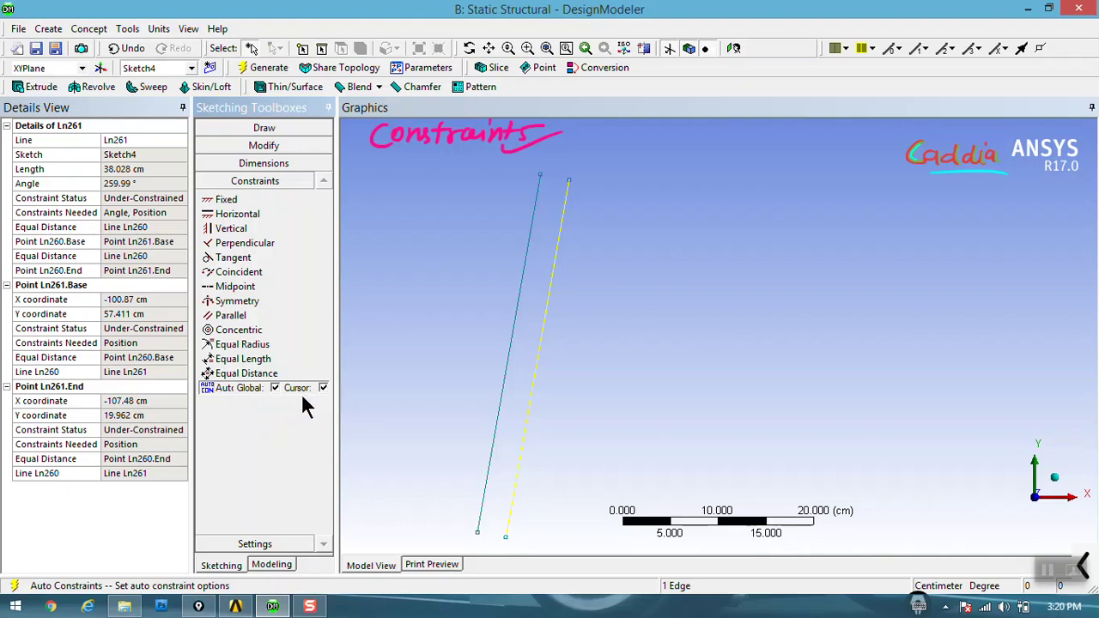
left_click(268, 129)
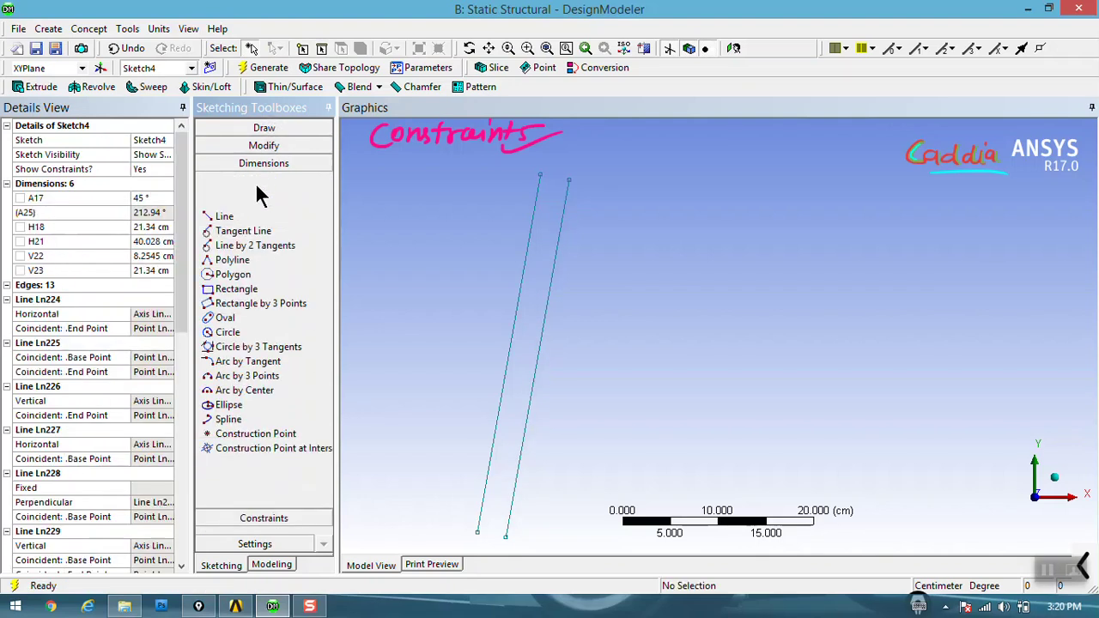
left_click(230, 147)
left_click(726, 348)
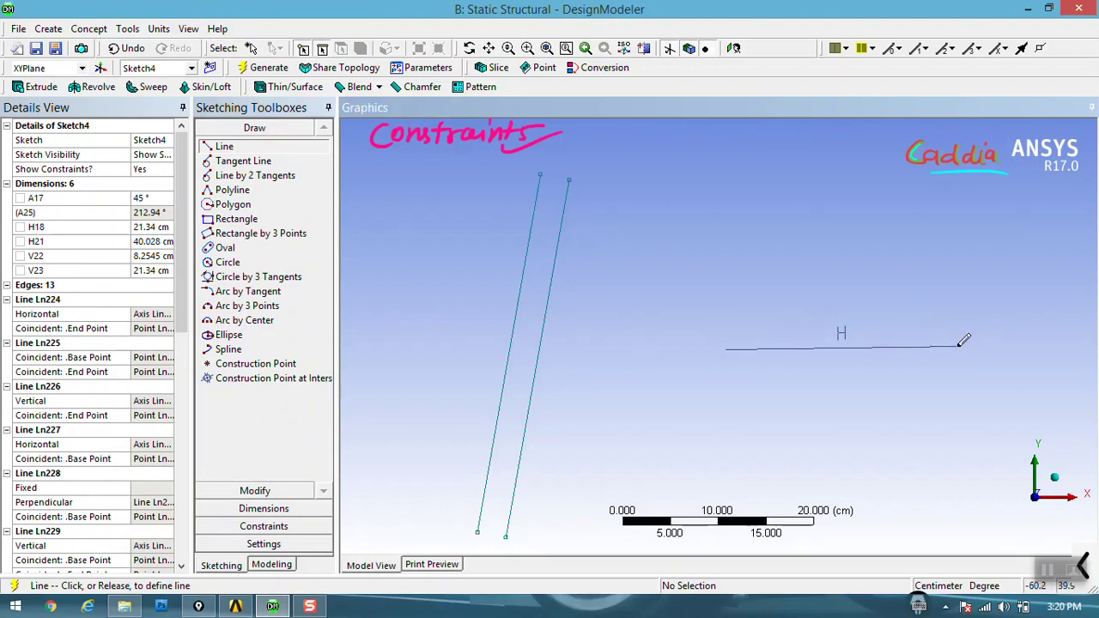
- Draw a horizontal line to the right and a slanted line rising up-left from its left end
left_click(961, 342)
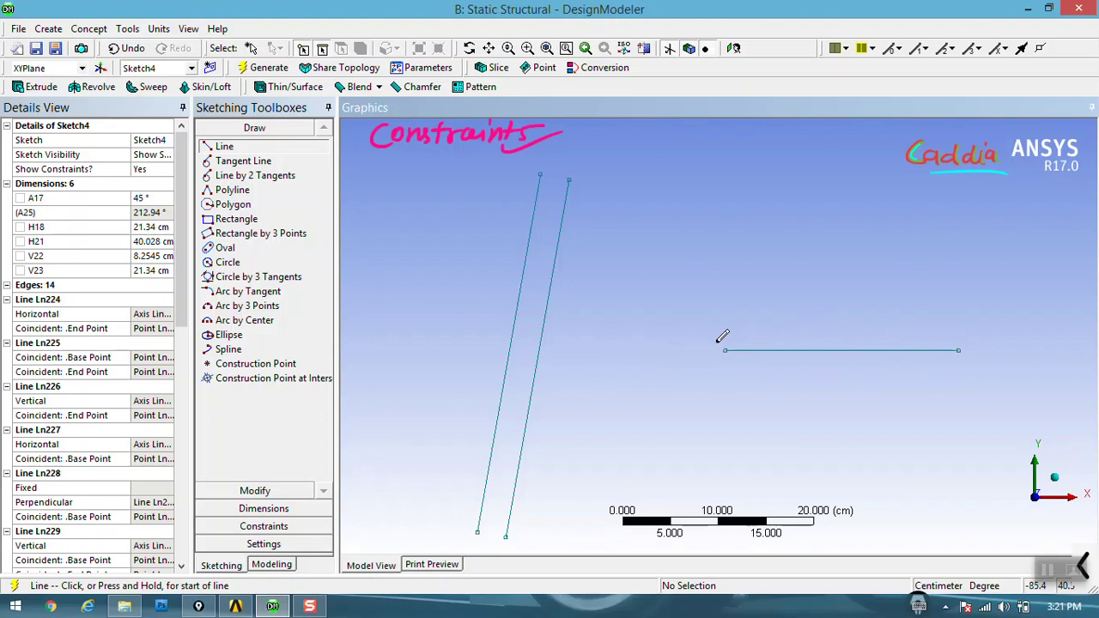
left_click(724, 350)
left_click(724, 350)
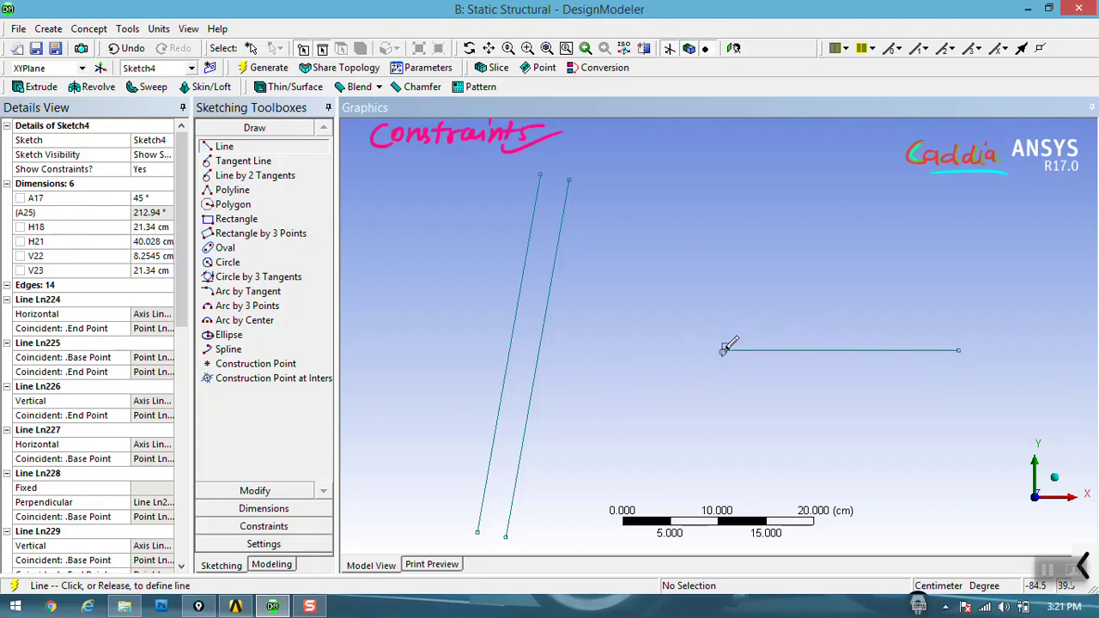
left_click(660, 249)
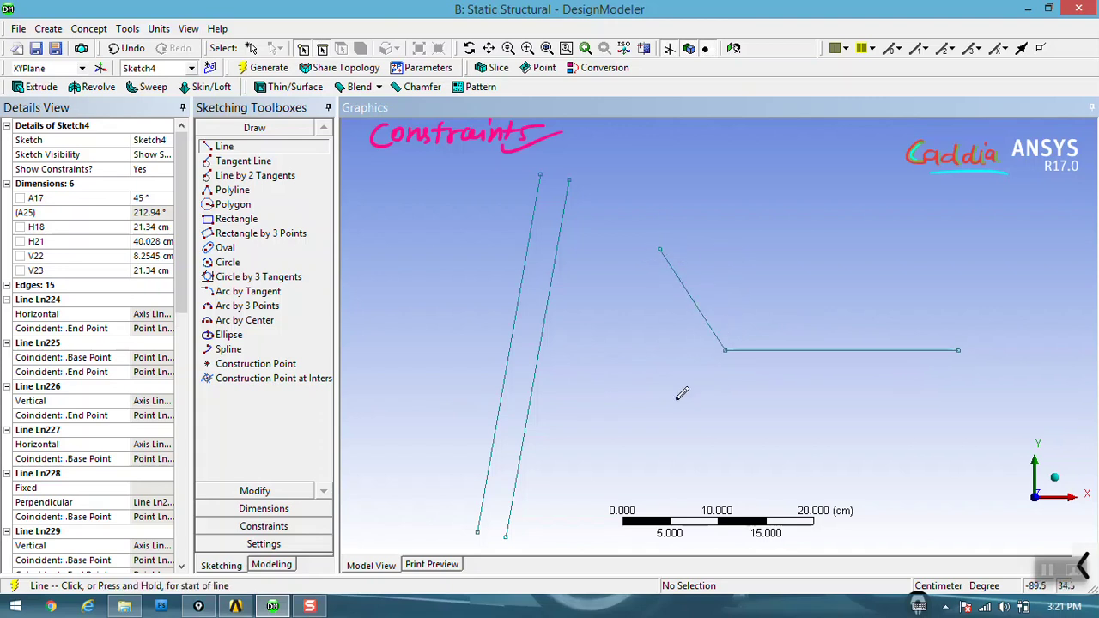
left_click(295, 544)
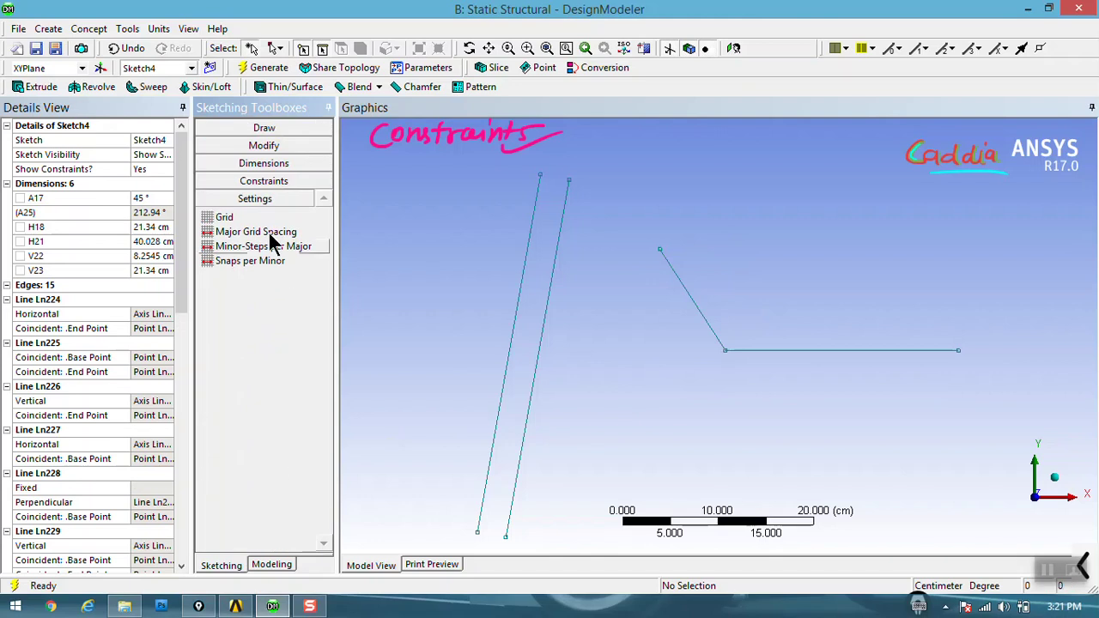
- Show the Auto Constraints options, confirming both Global and Cursor are checked
left_click(289, 183)
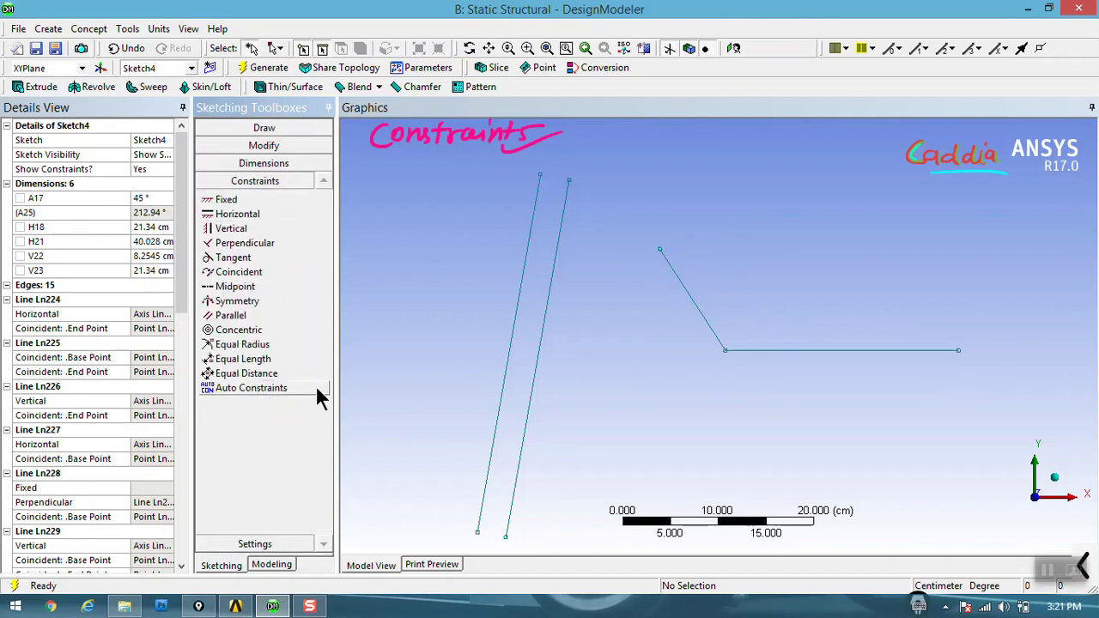
left_click(277, 387)
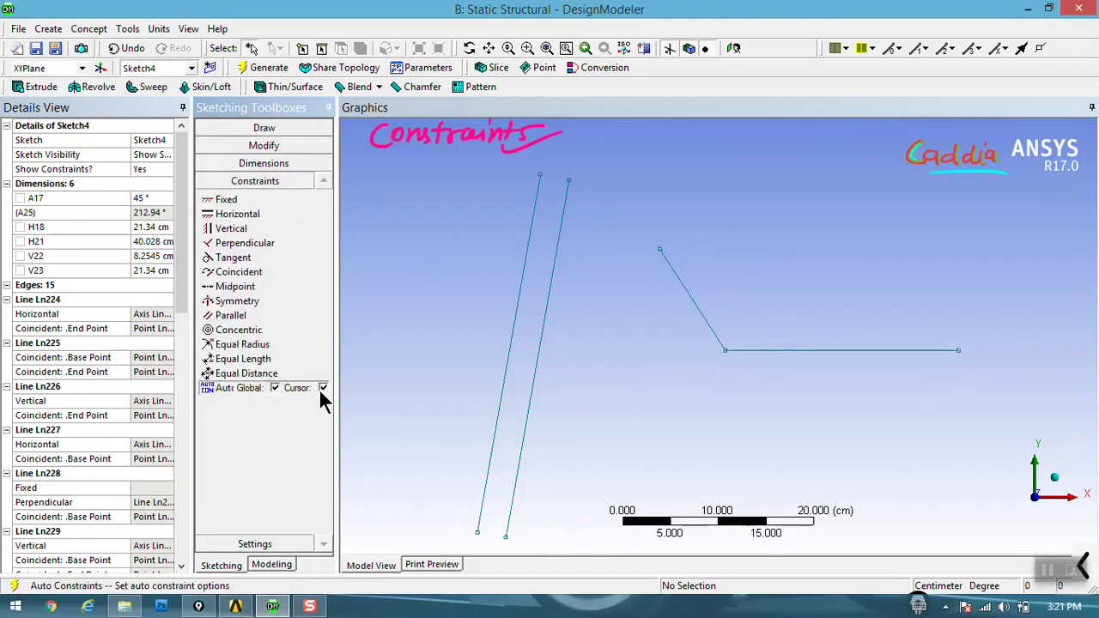